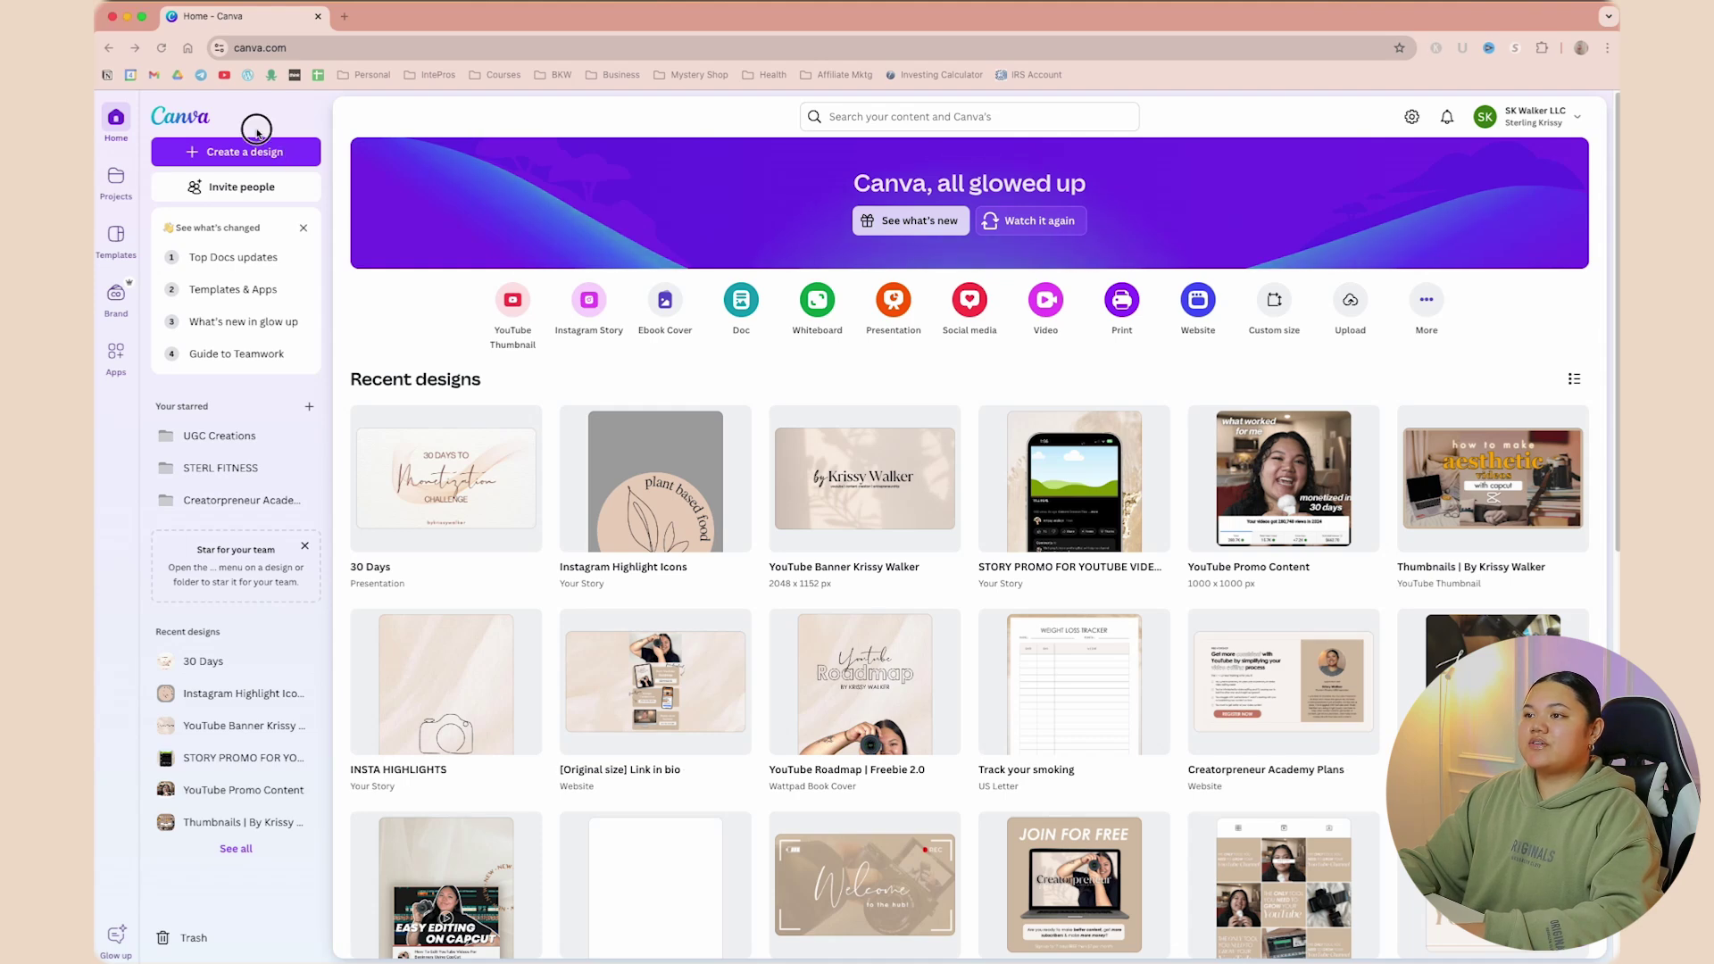
Create a new blank custom-size Canva design of 1000 × 700 px
click(257, 132)
click(264, 156)
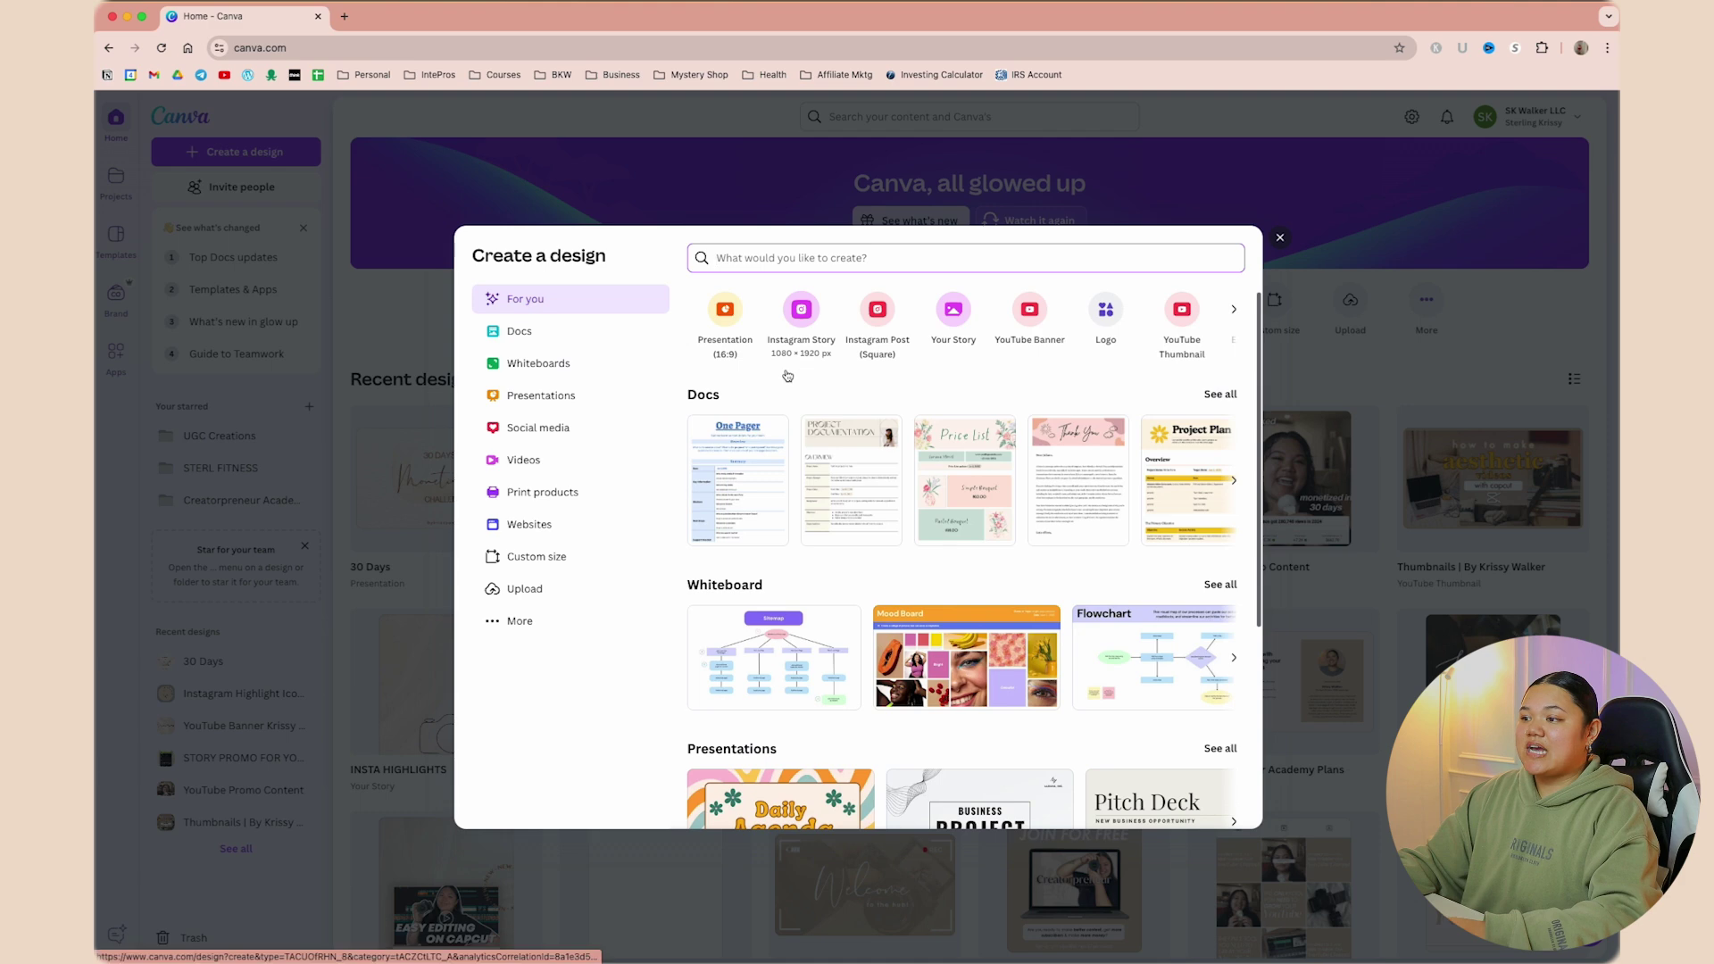
click(547, 562)
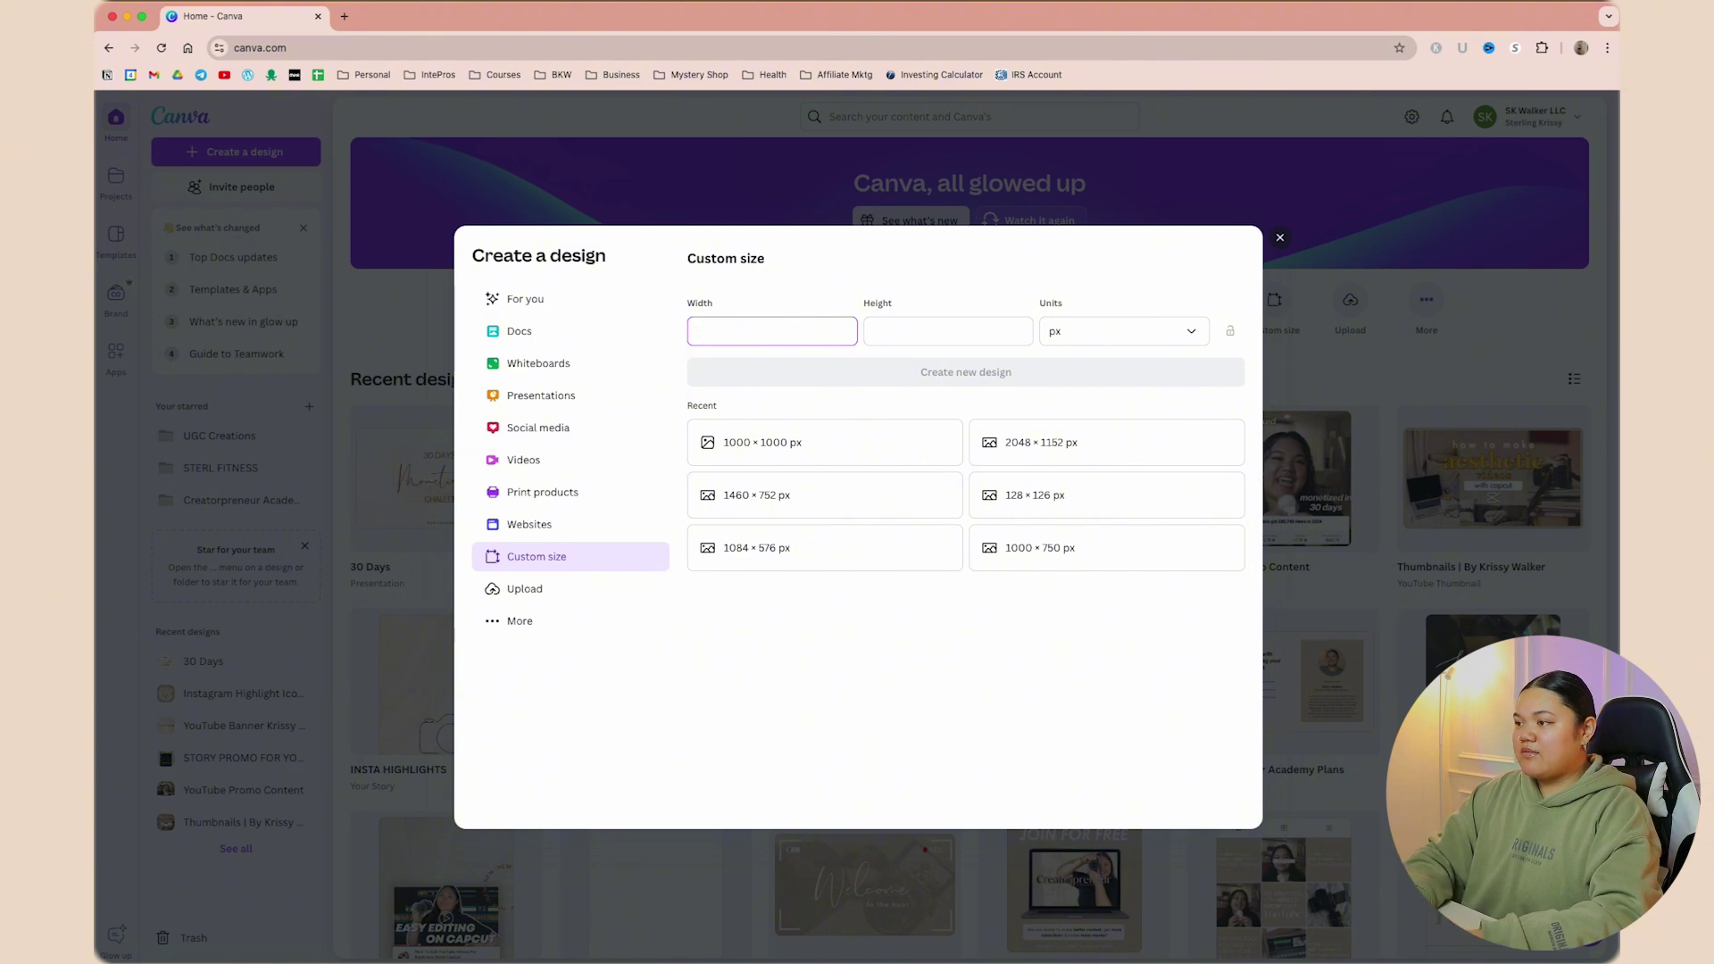
text(1000)
key(Tab)
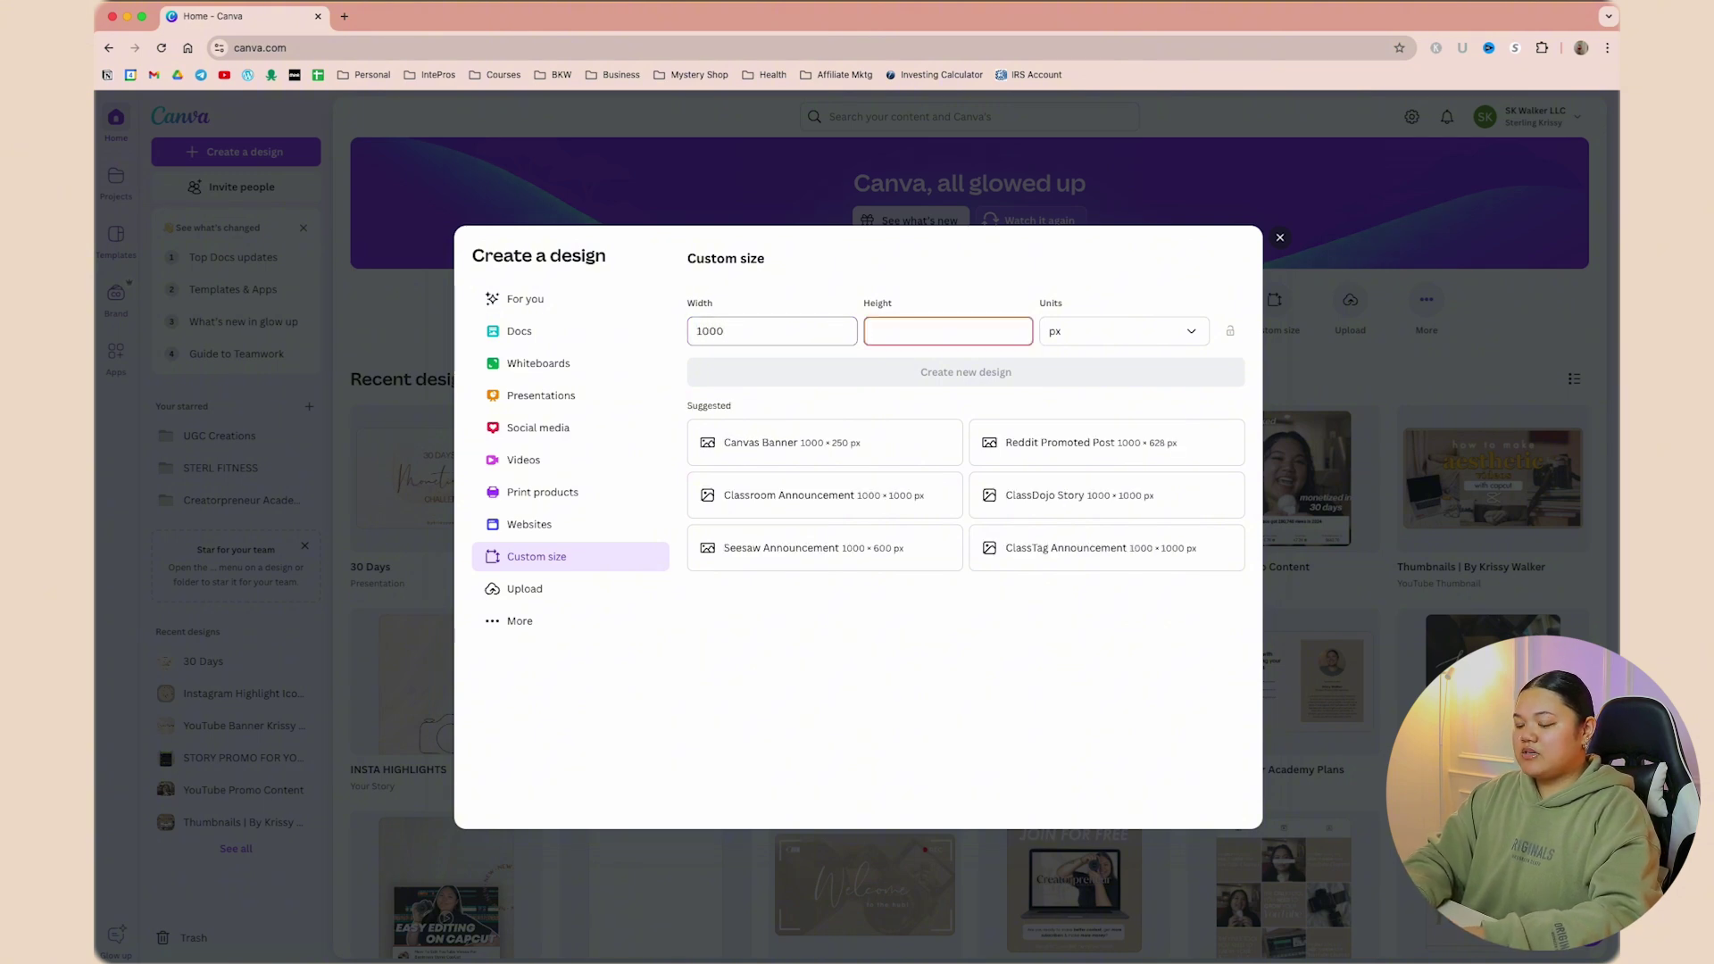
text(7)
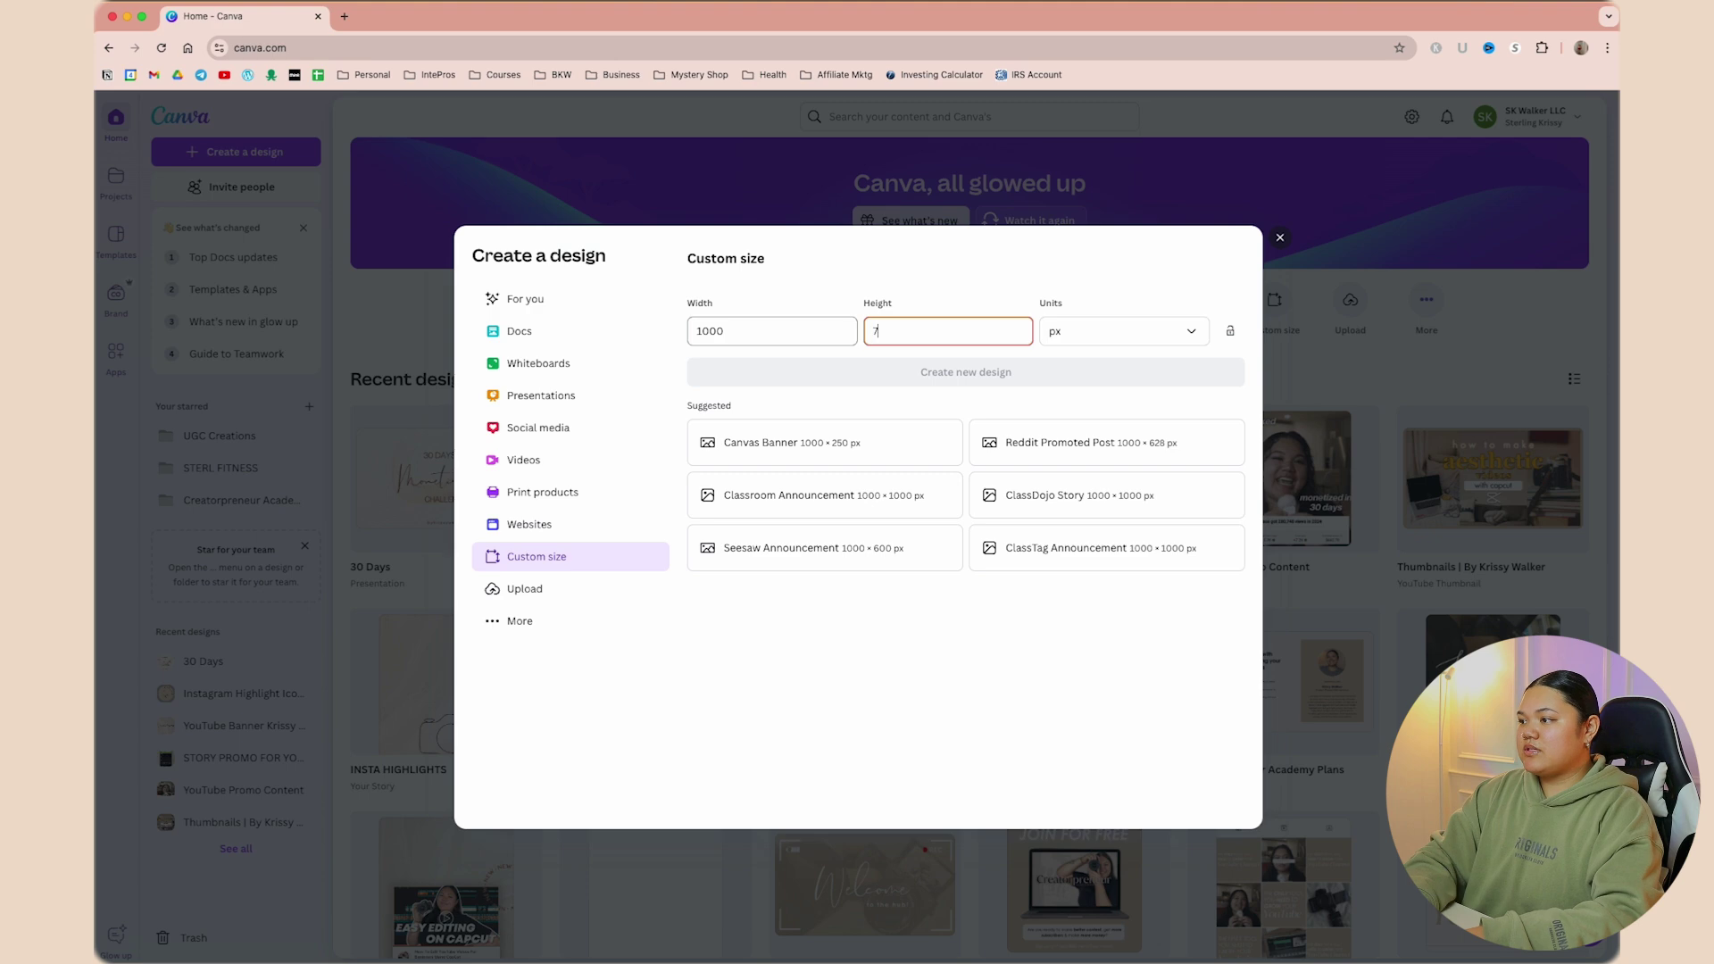
text(00)
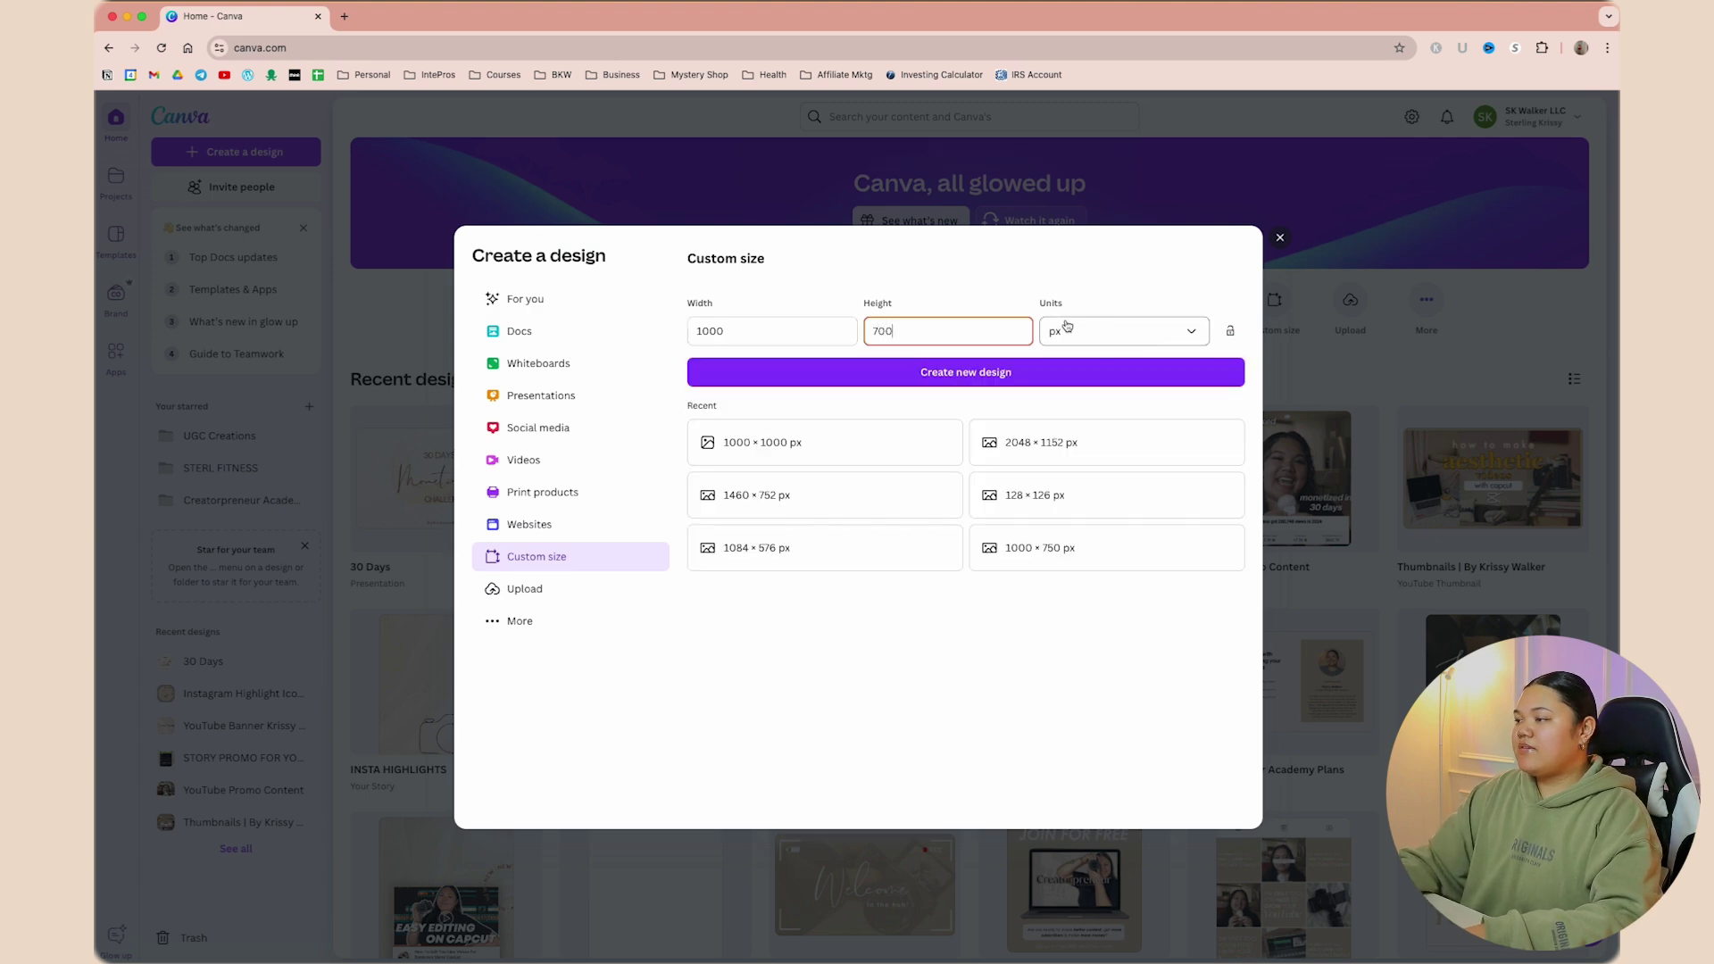
click(1041, 377)
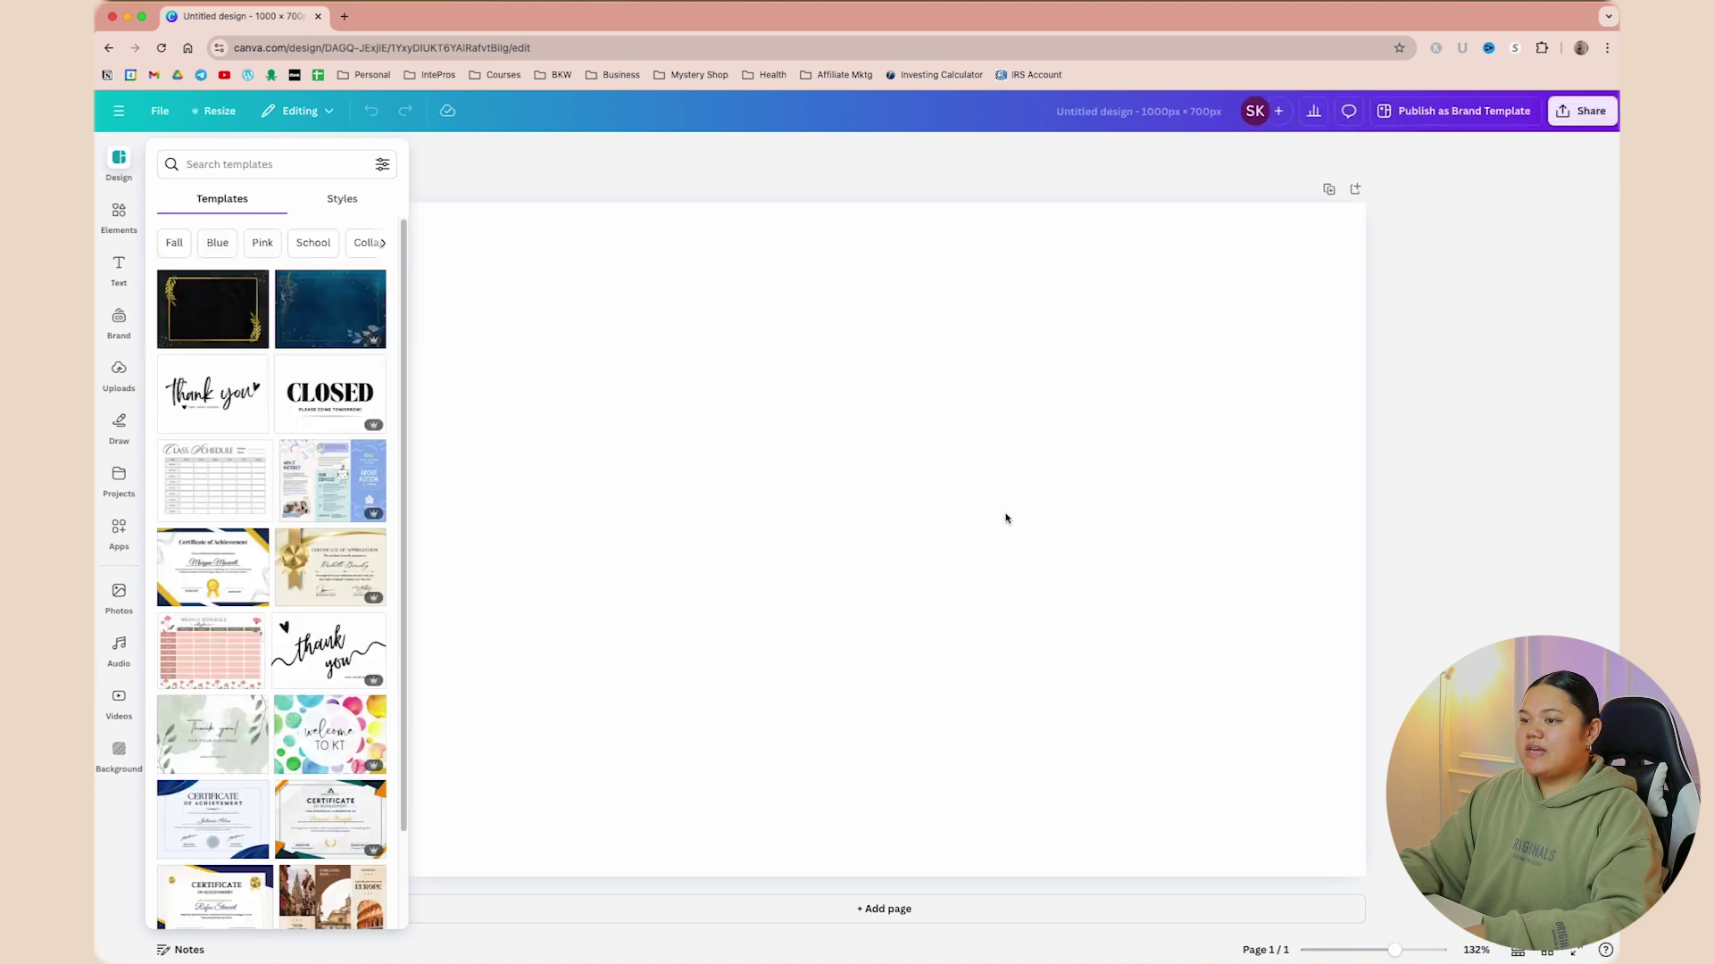
Search the Elements library for 'iphone' and select the blank page
click(119, 217)
click(223, 158)
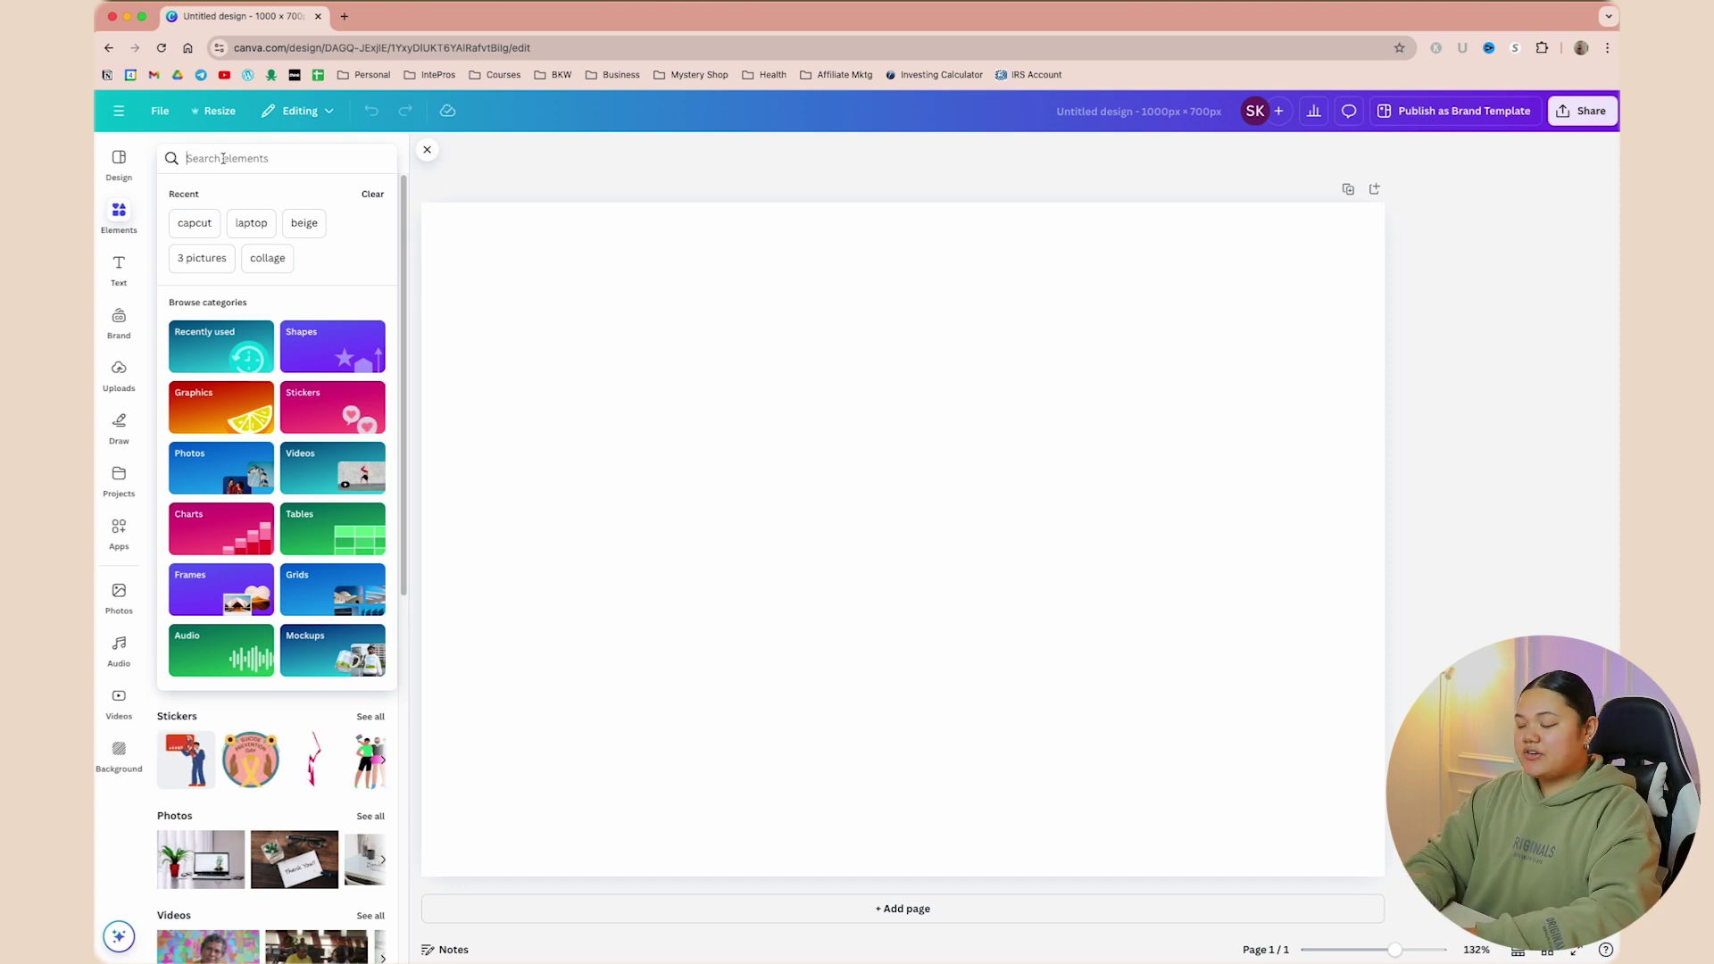
text(iphone)
key(Return)
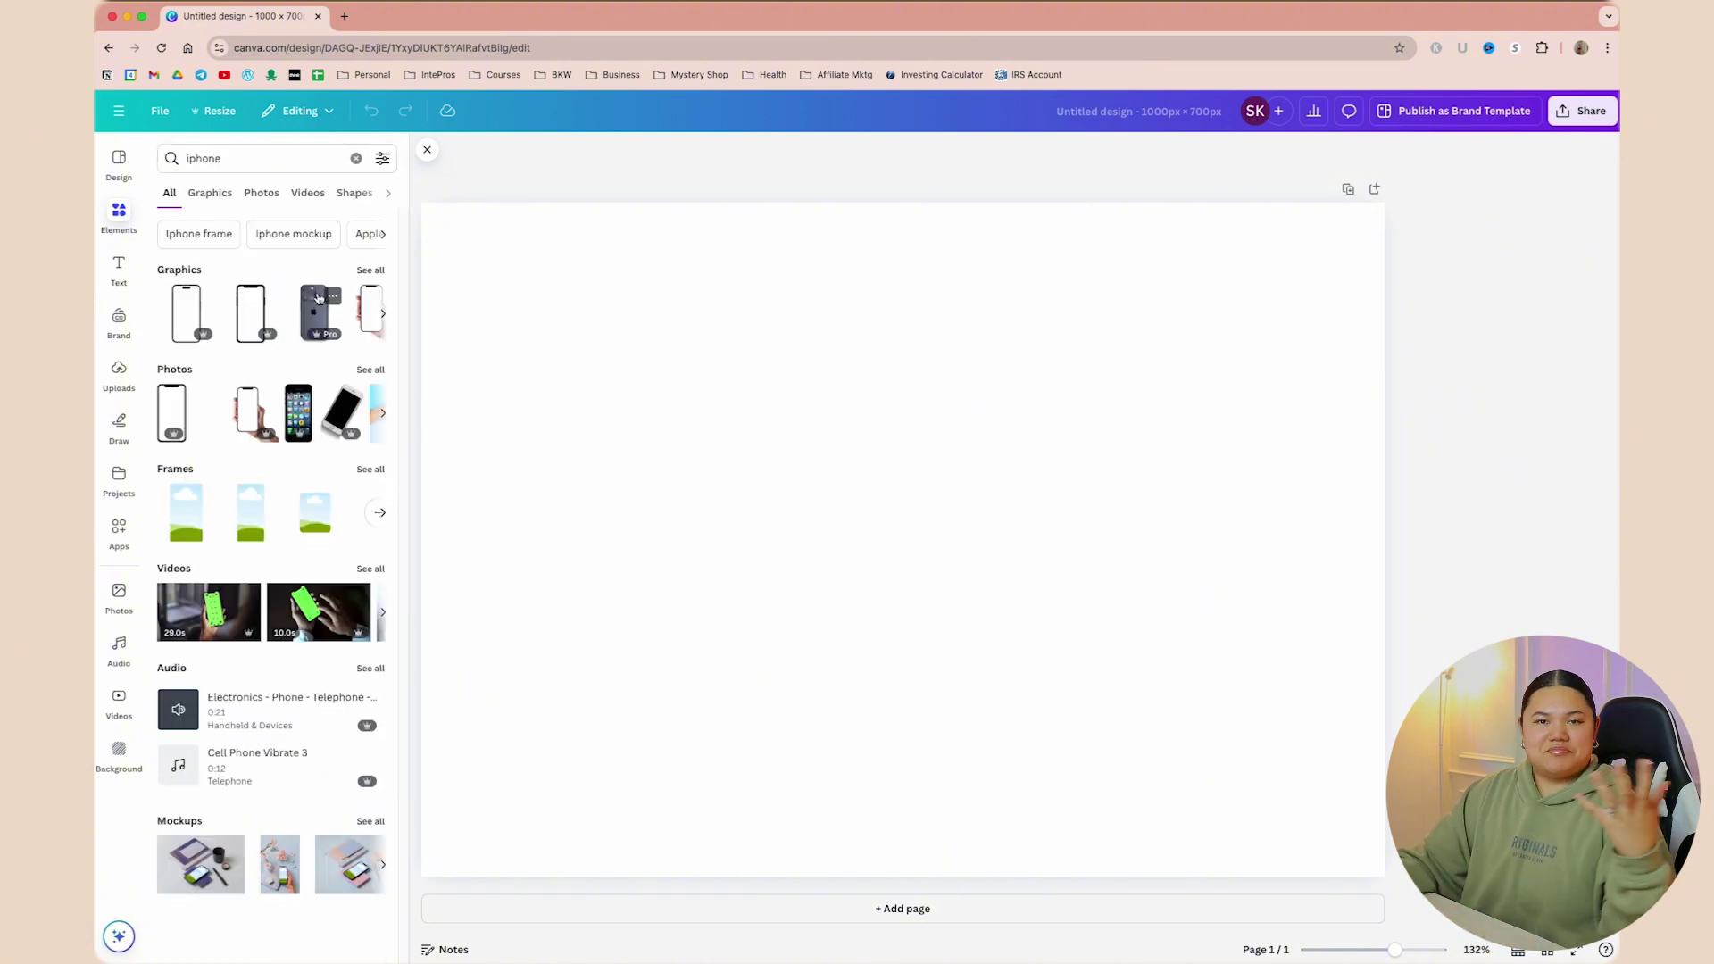
click(903, 338)
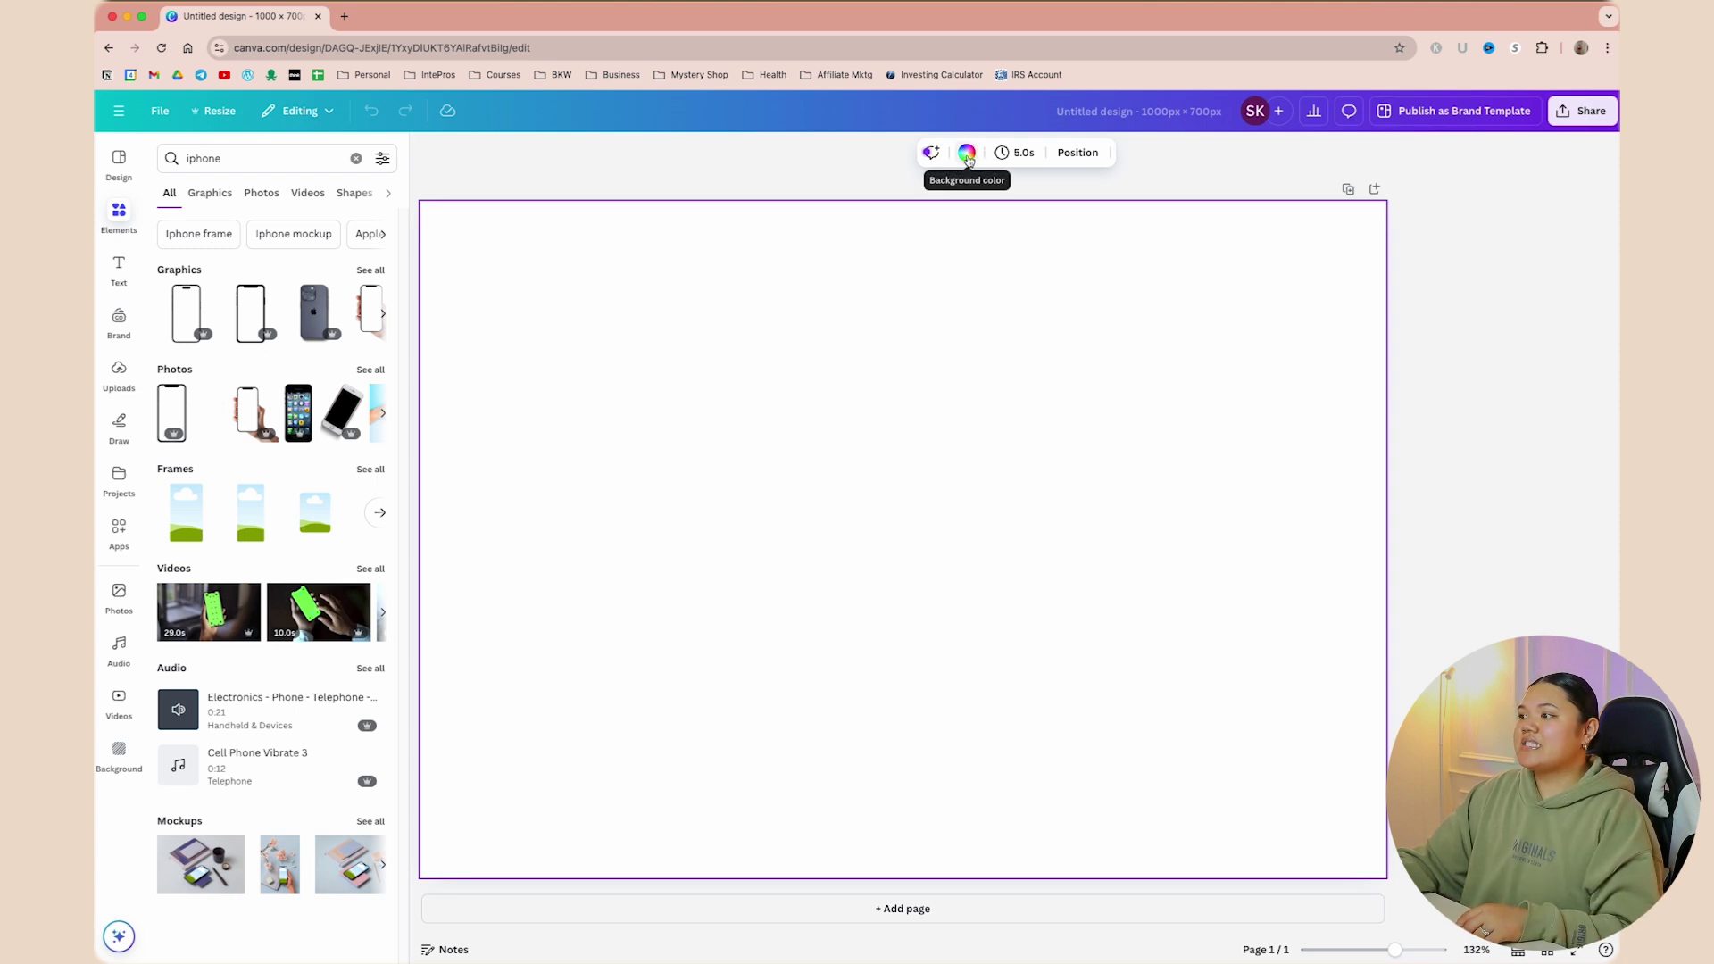
Set the page background to light green and add the first outlined iPhone graphic
click(967, 156)
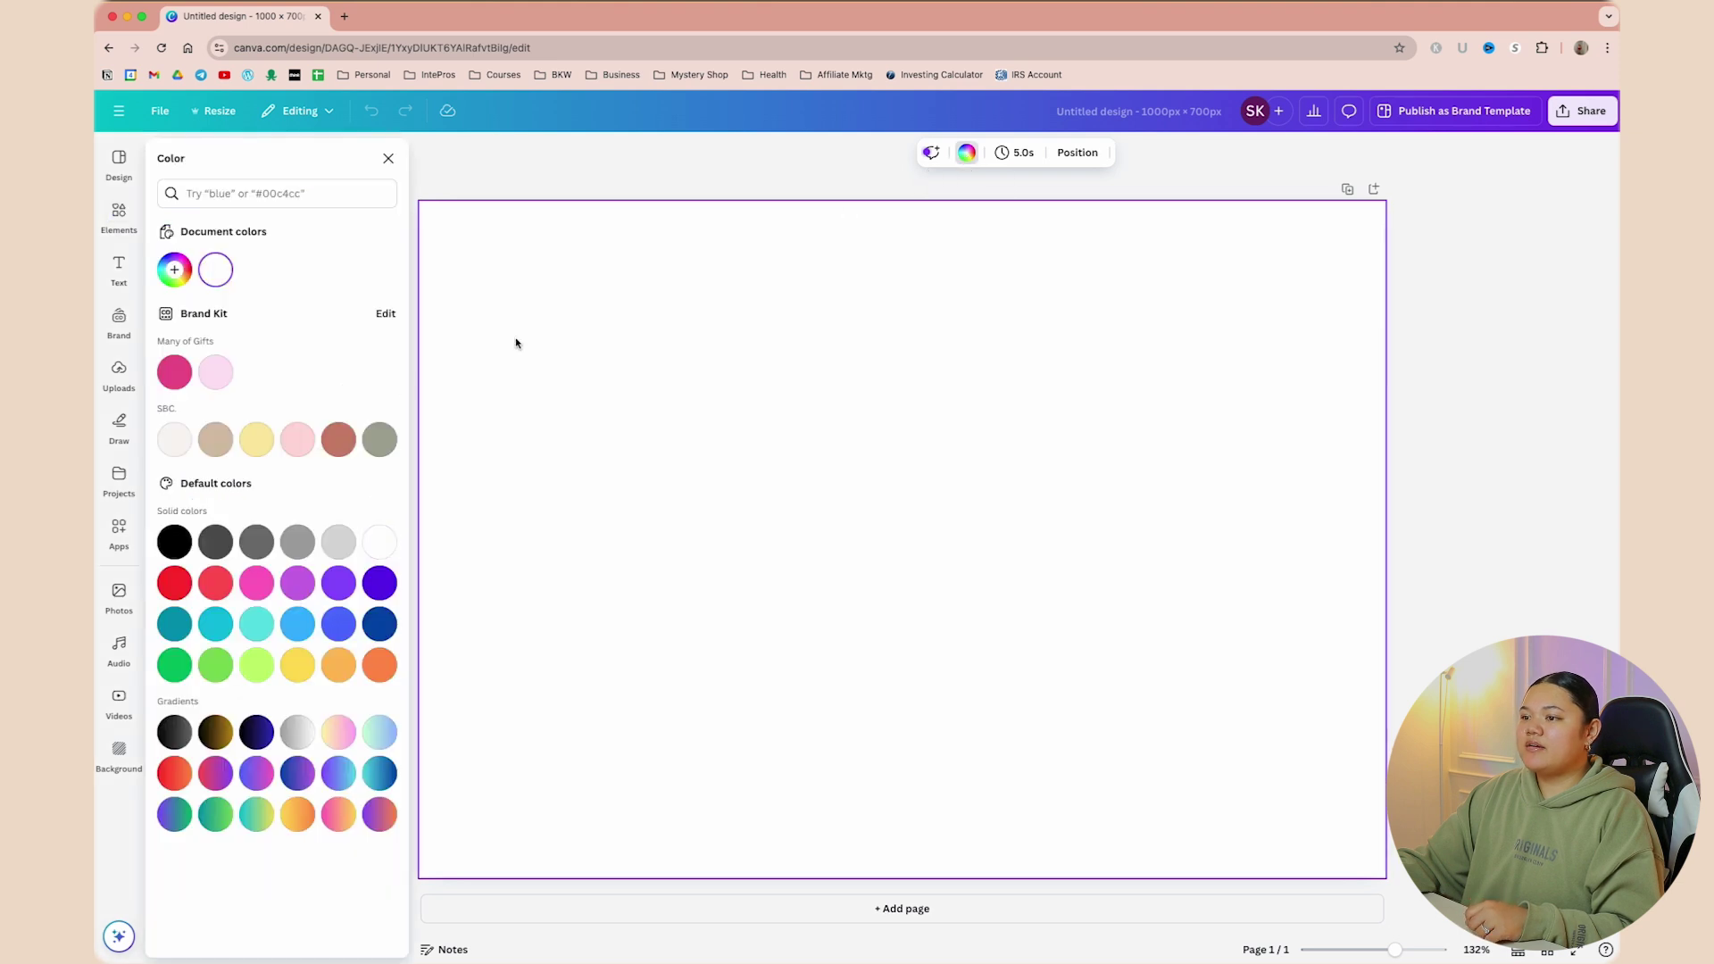
click(215, 677)
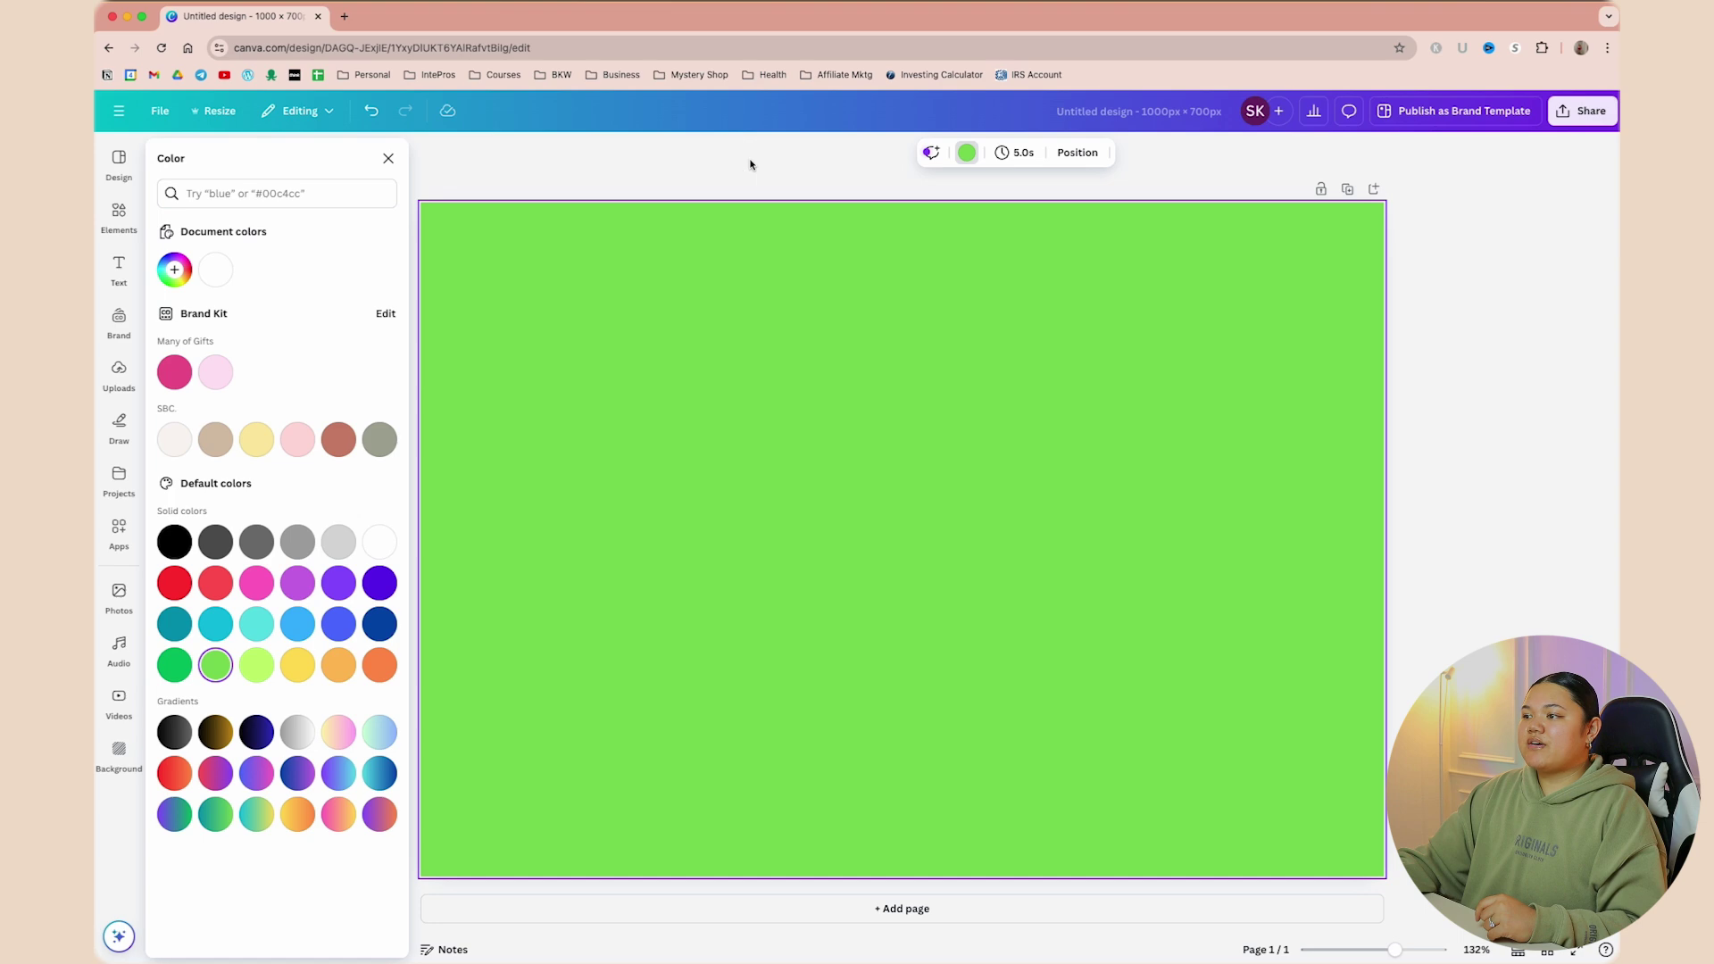
click(760, 212)
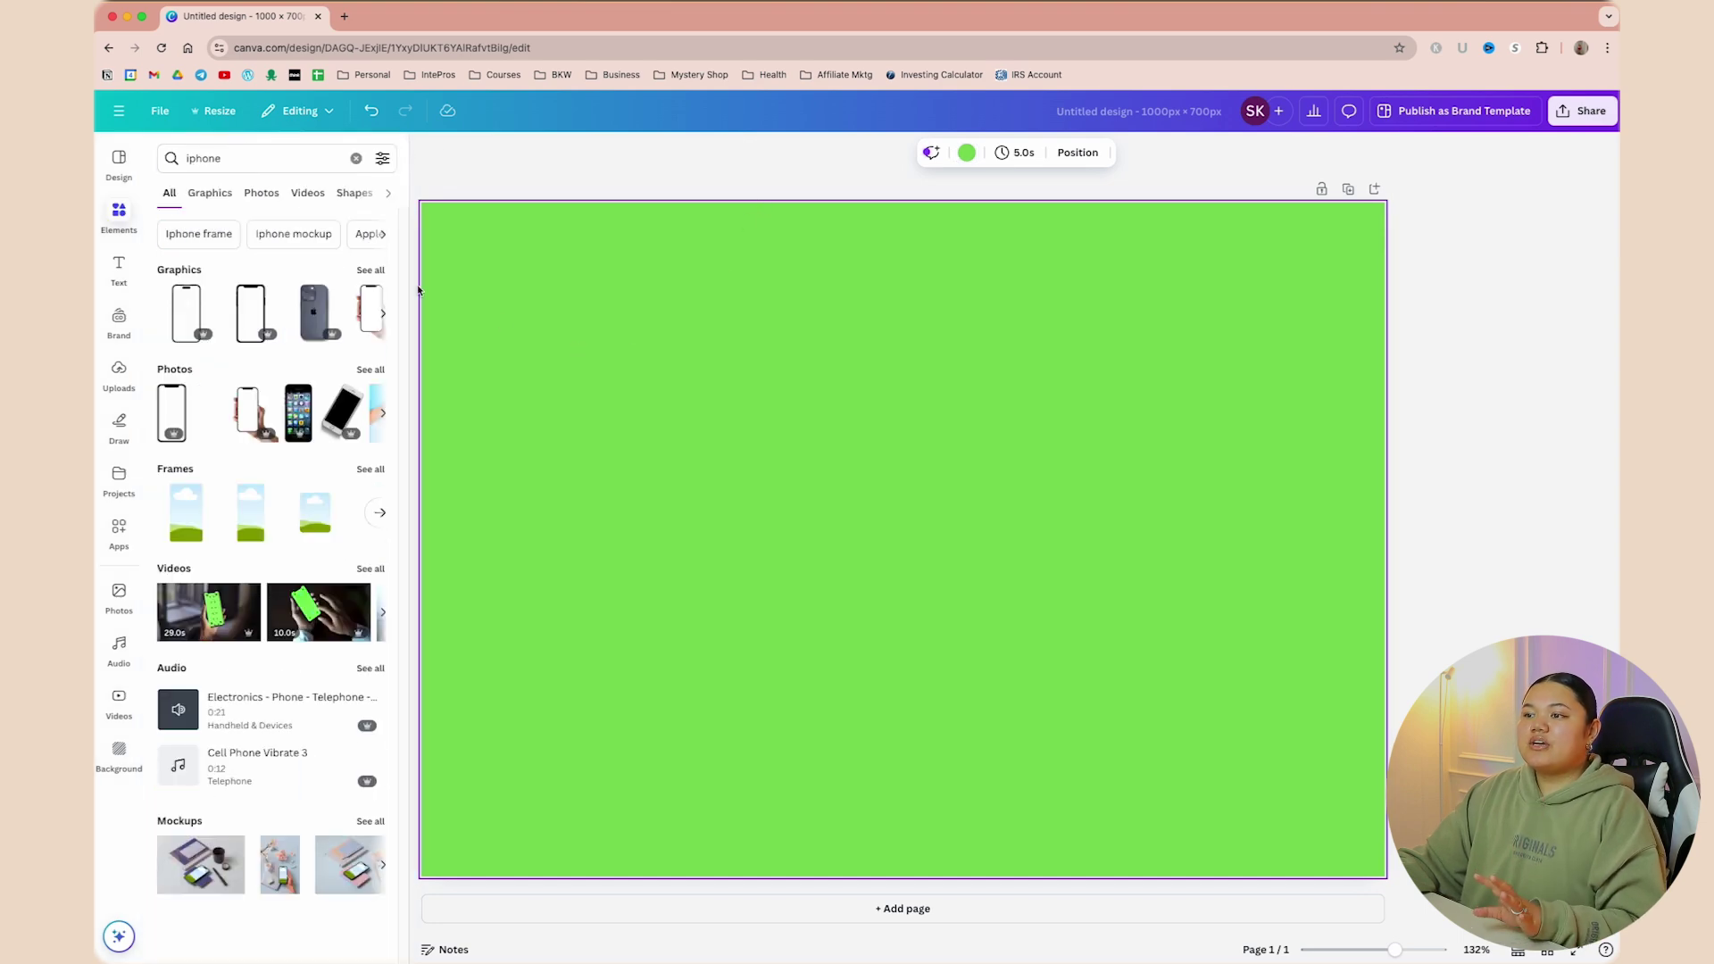
click(228, 159)
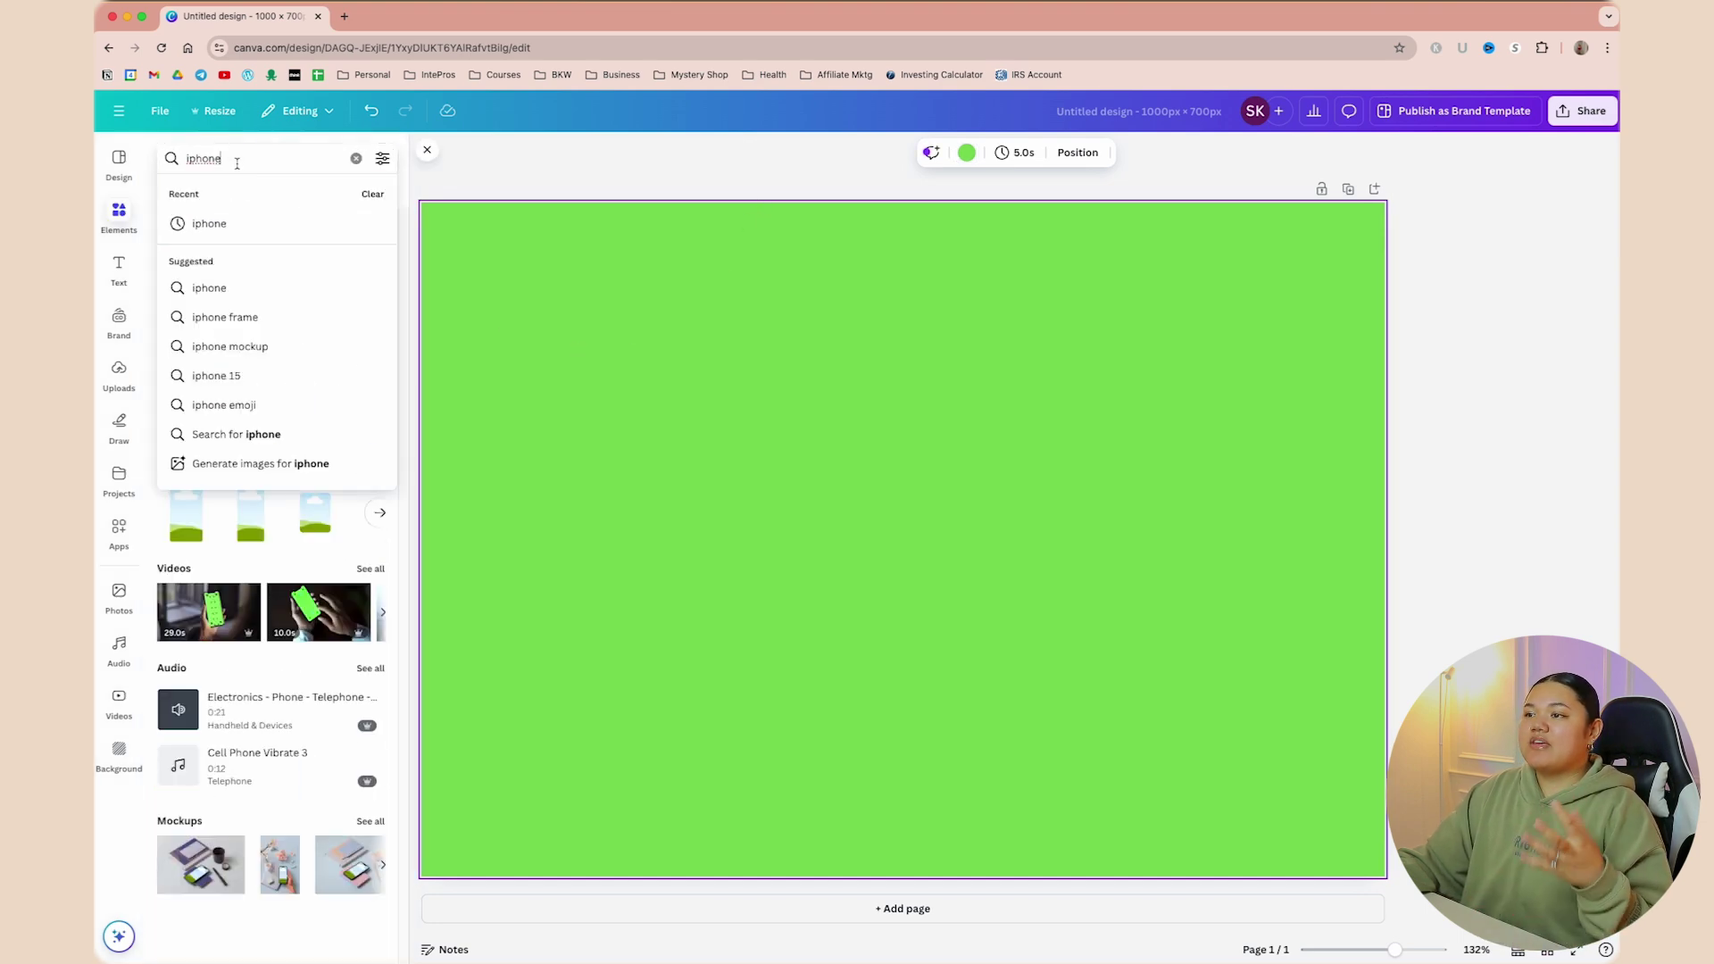
click(198, 310)
Resize the iPhone outline to nearly the full page height, centred on the green page
drag(952, 490, 868, 469)
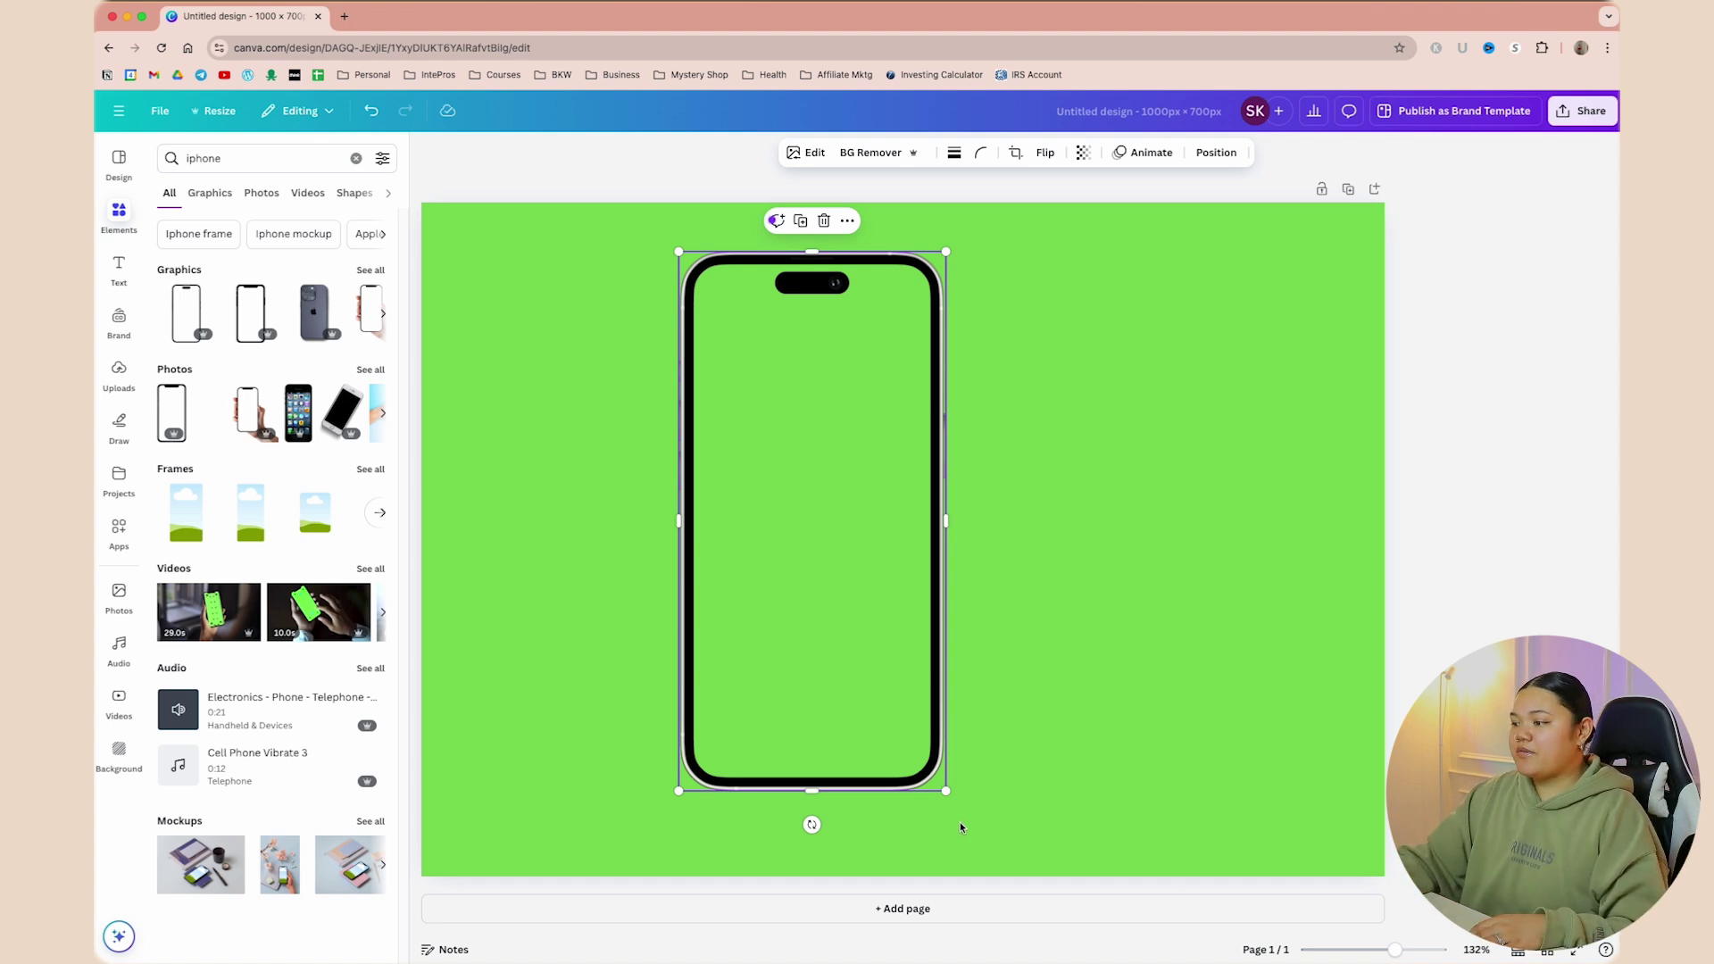
drag(947, 790, 980, 859)
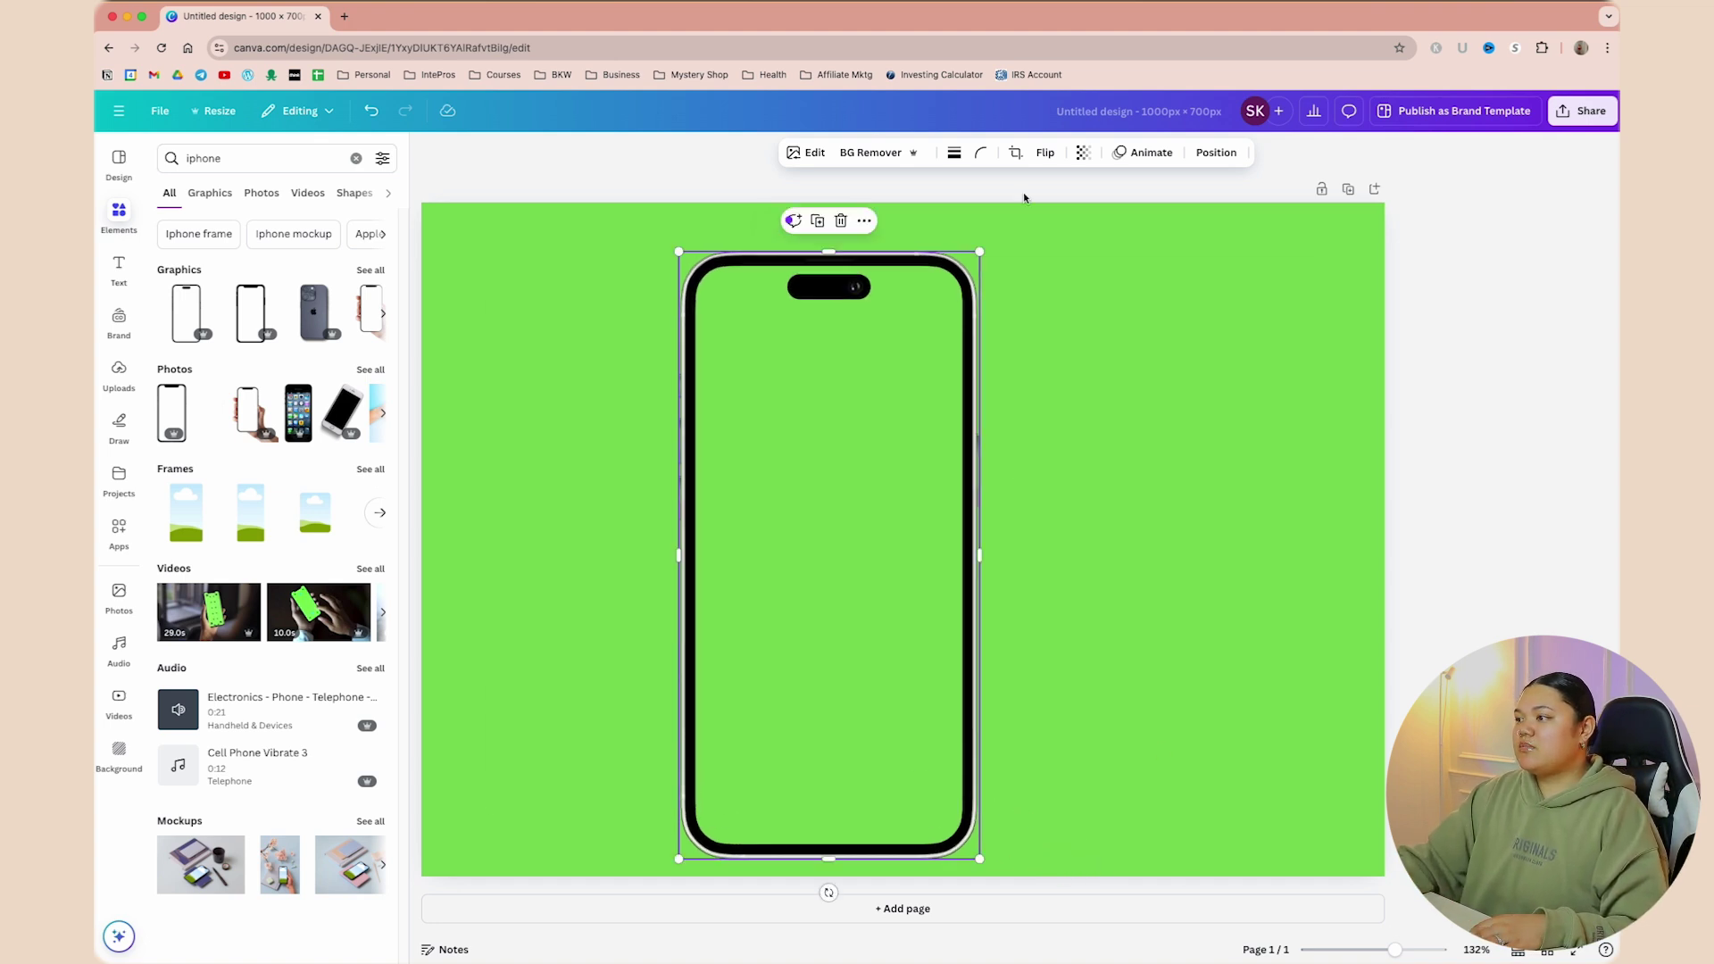
drag(982, 253, 1003, 209)
drag(924, 392, 962, 390)
drag(1064, 857, 1071, 870)
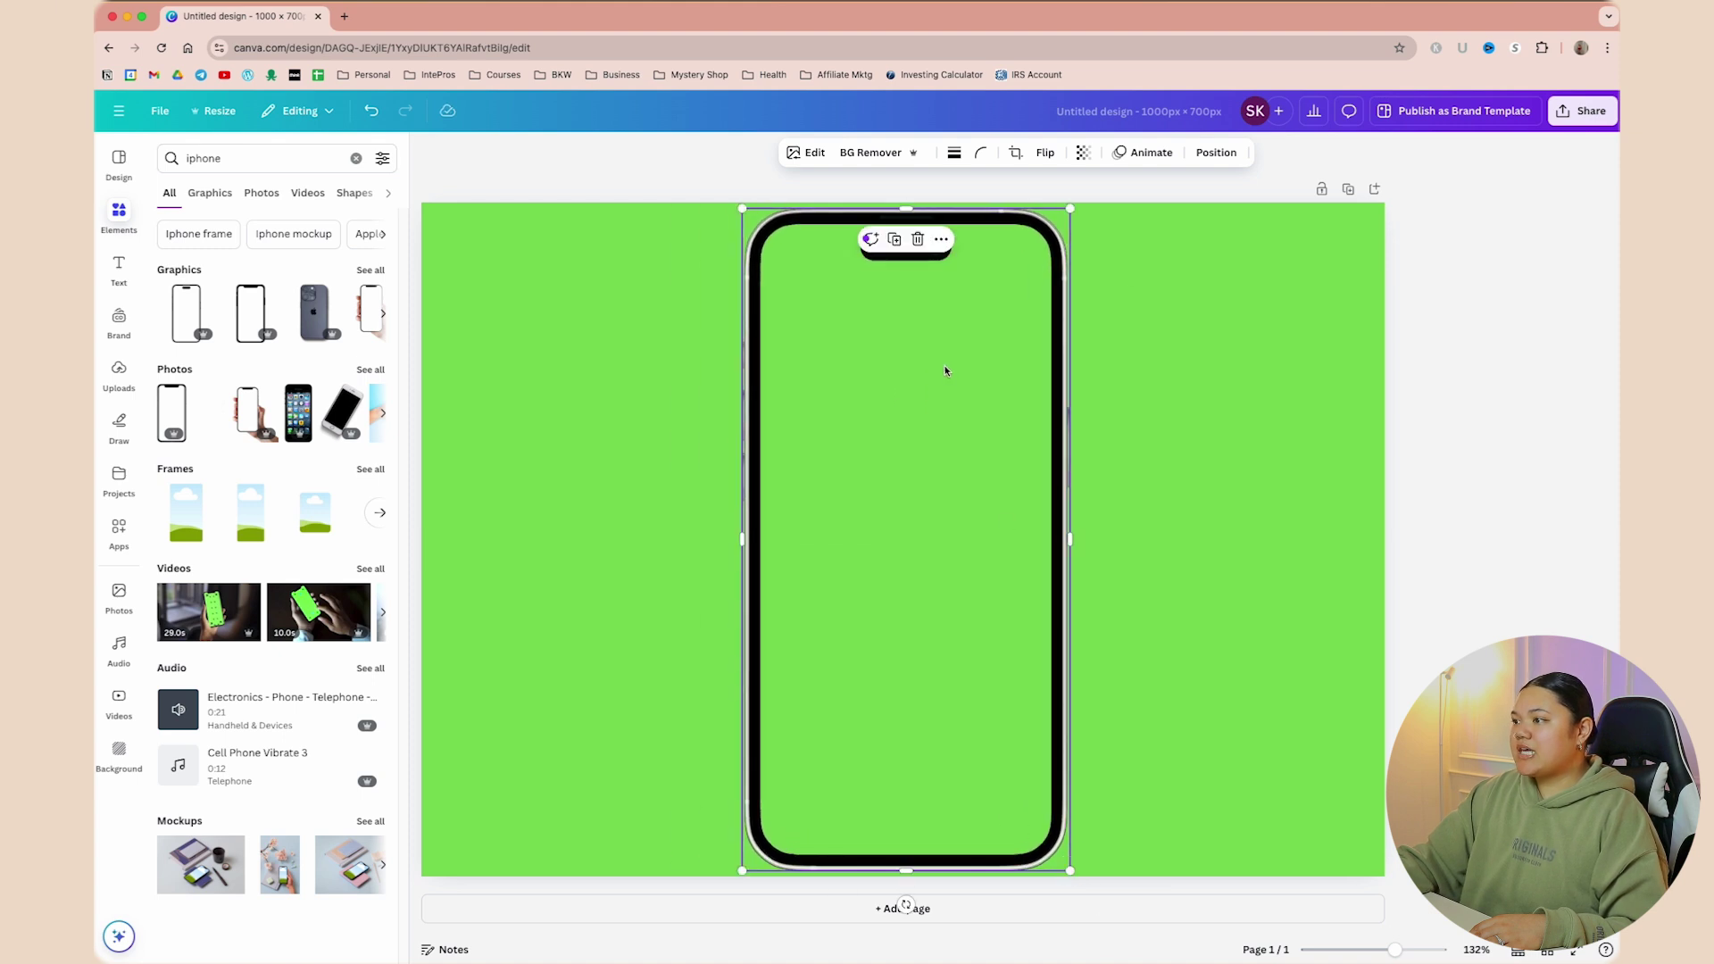
drag(1071, 211, 1068, 213)
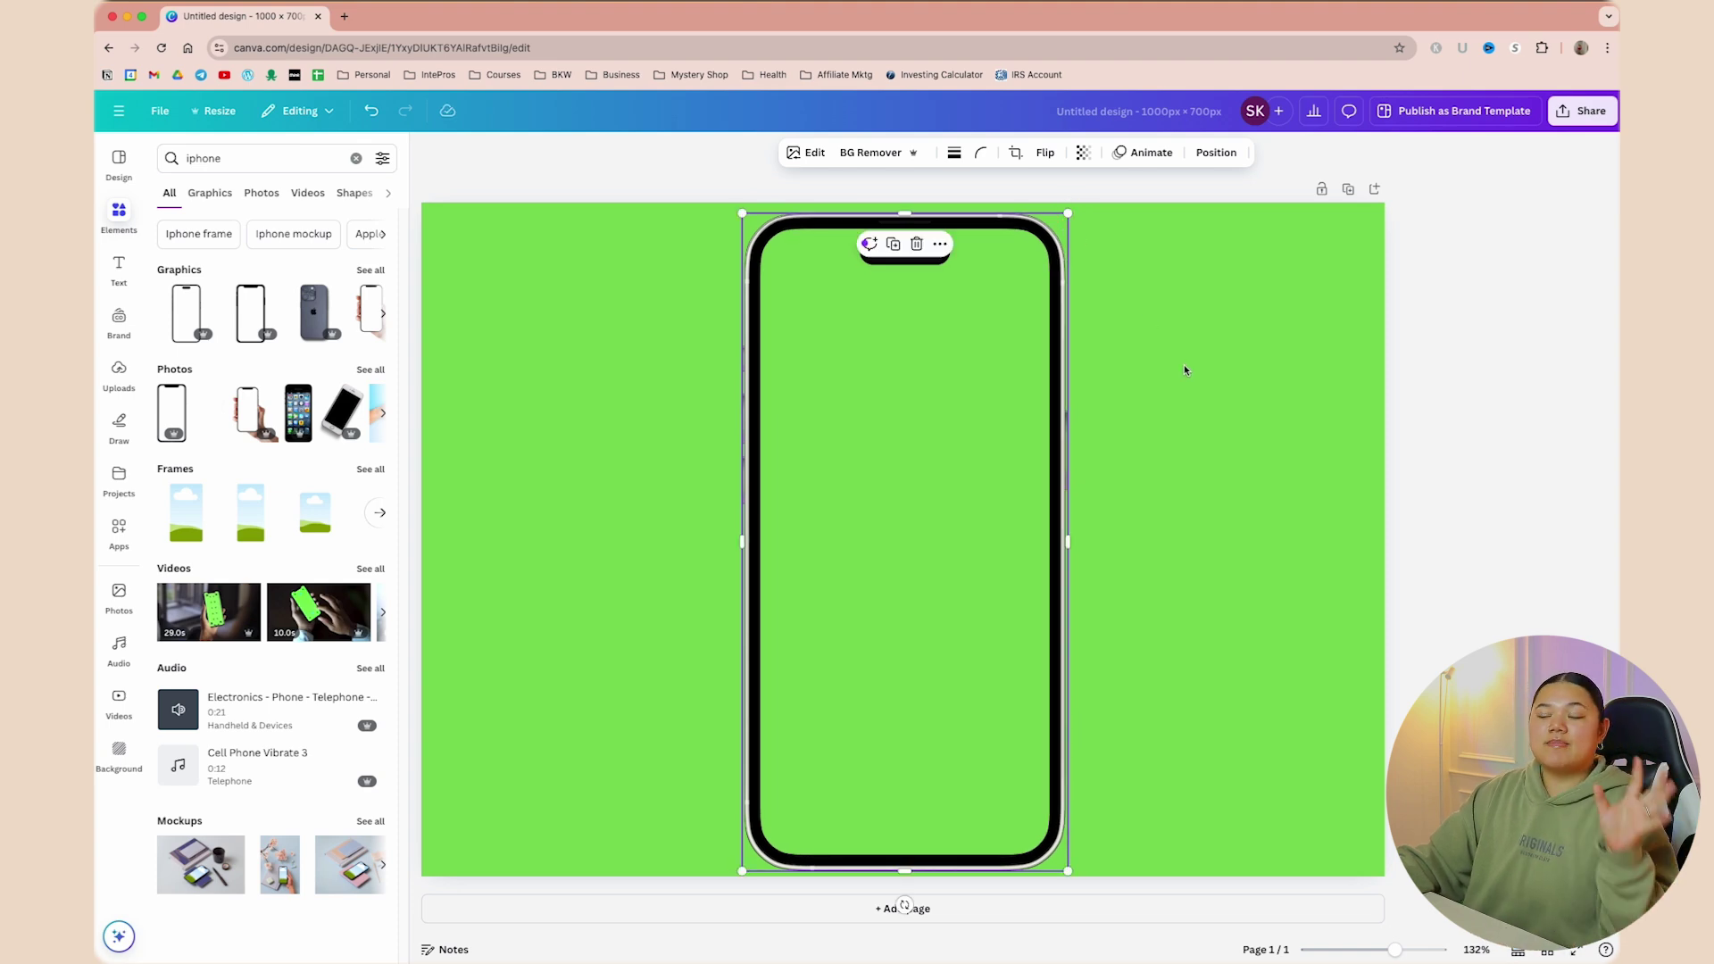
click(1423, 399)
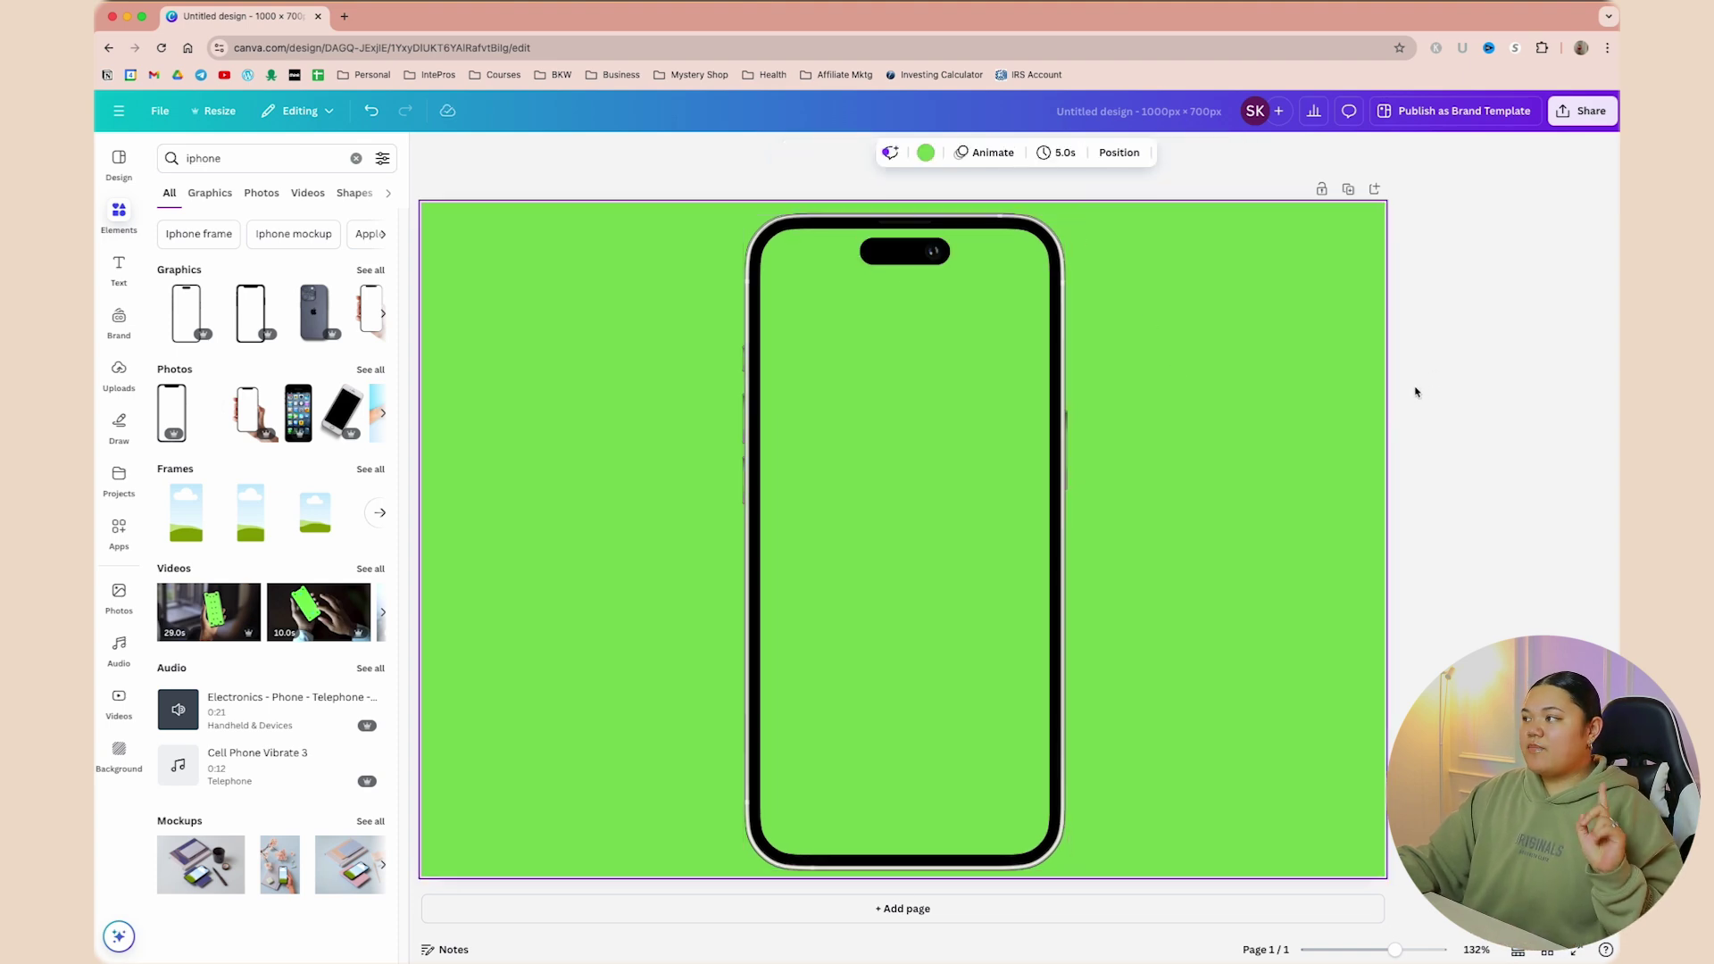
Download the design as a 1000 × 700 PNG, retrying after the first attempt fails
click(1581, 118)
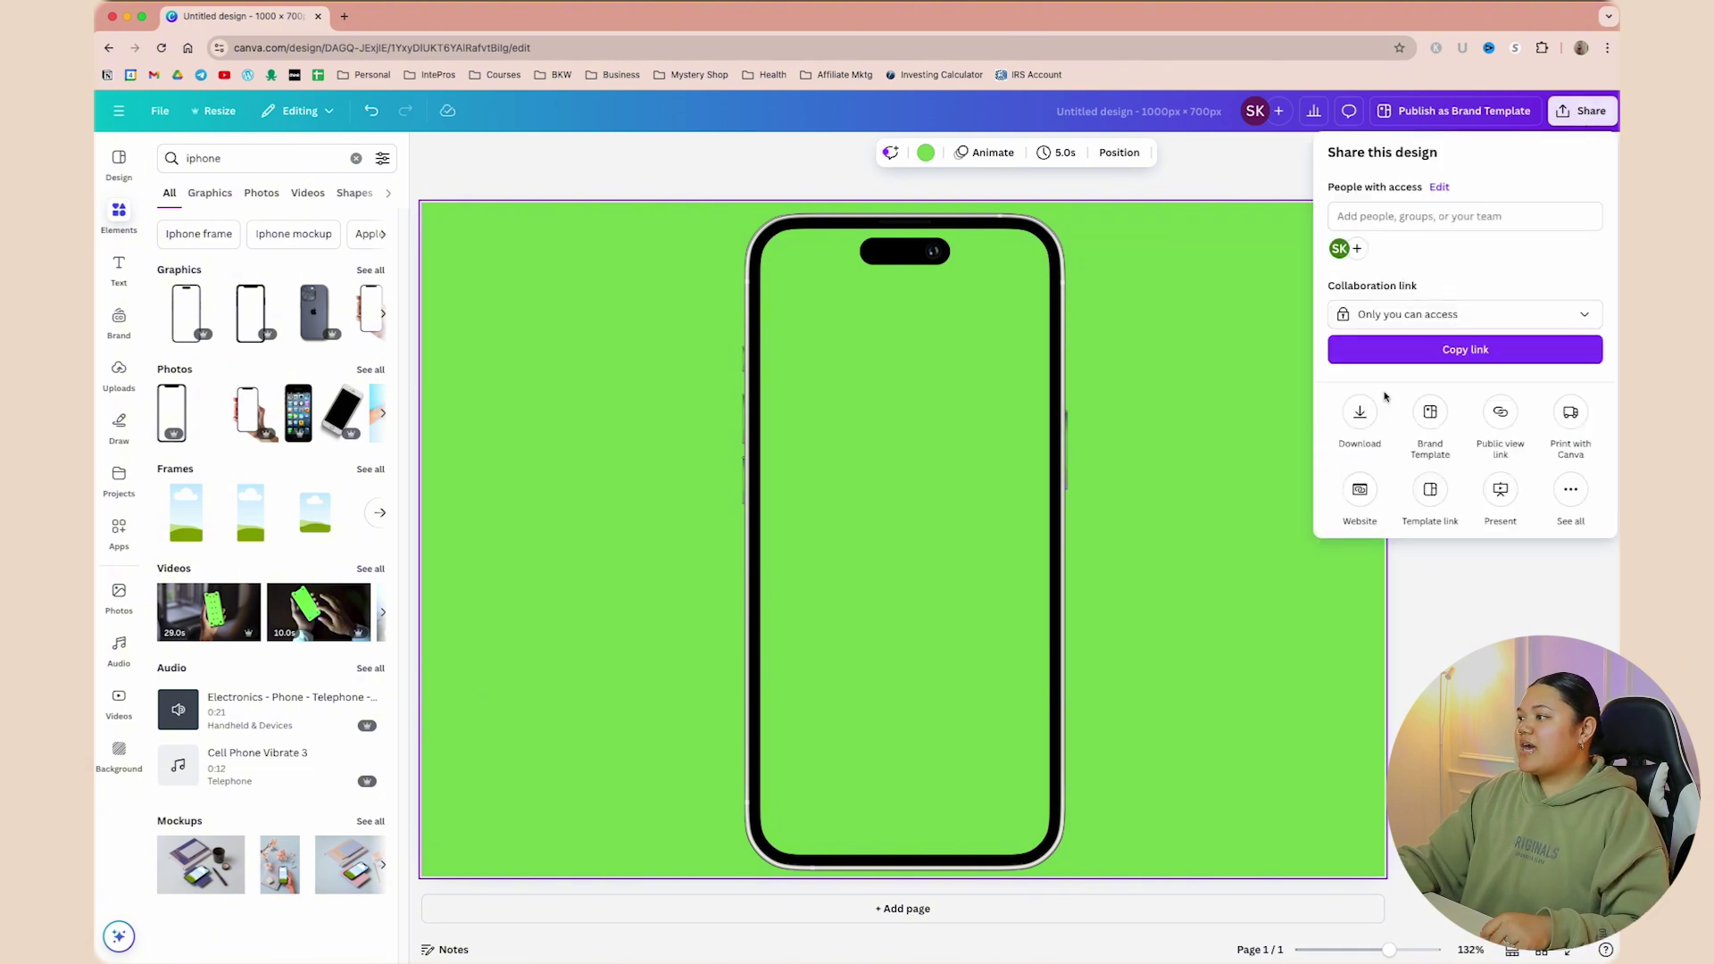
click(1363, 413)
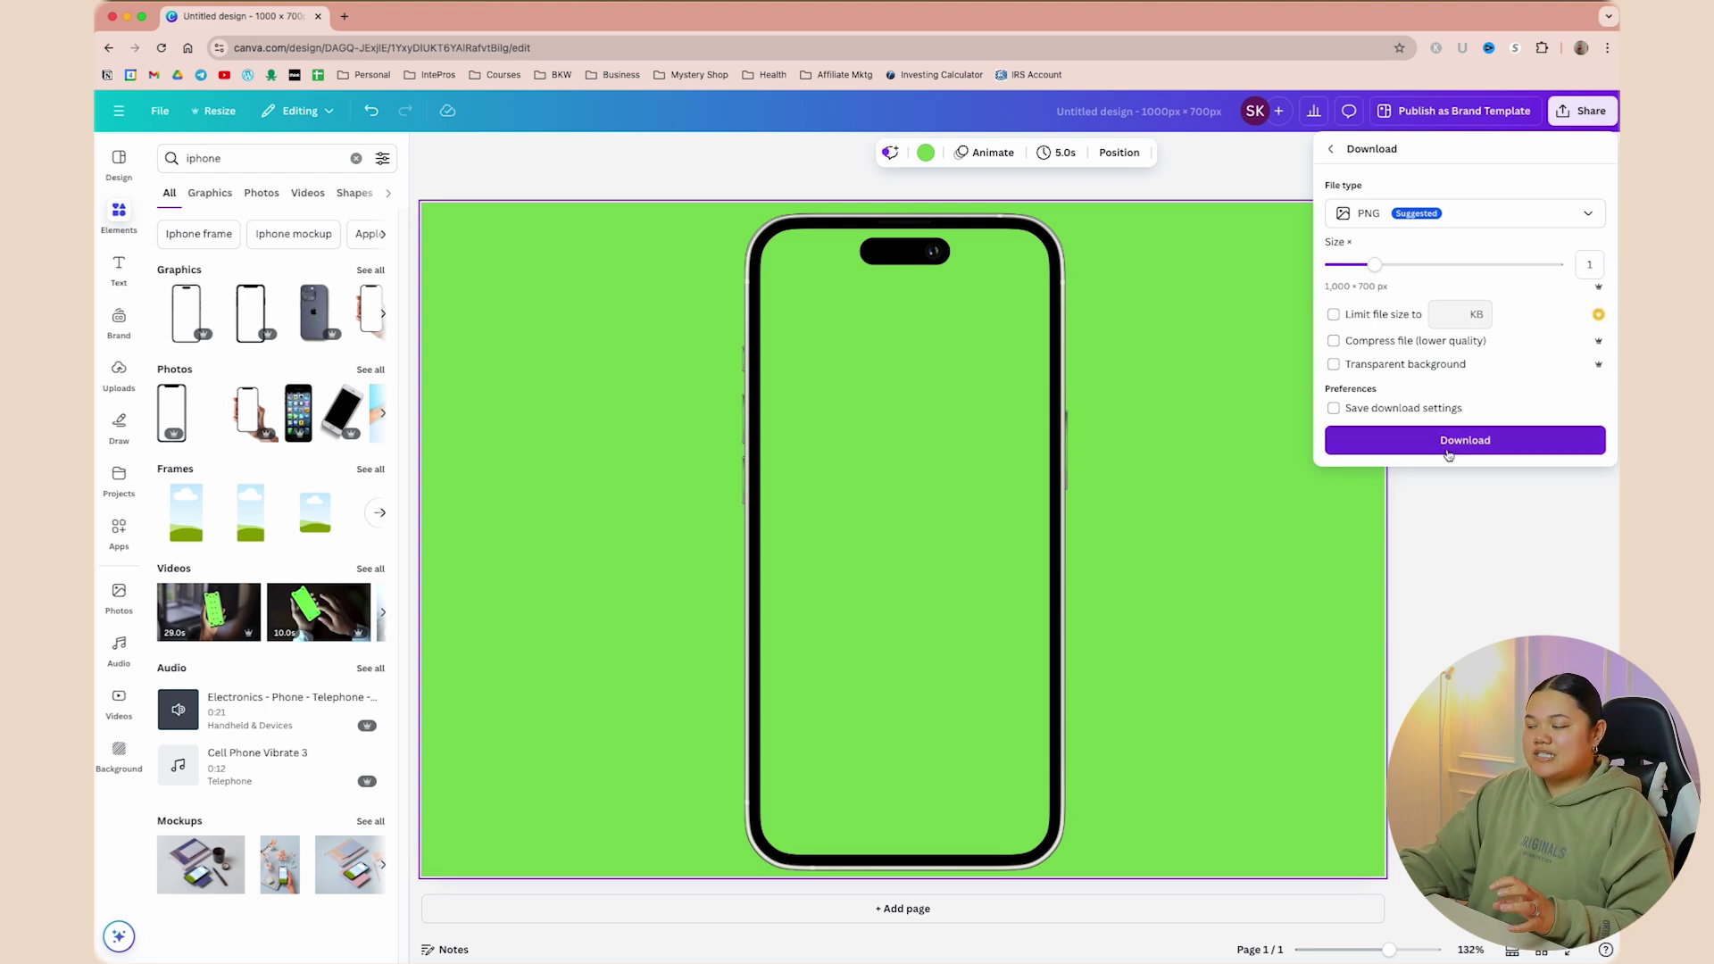
click(1449, 449)
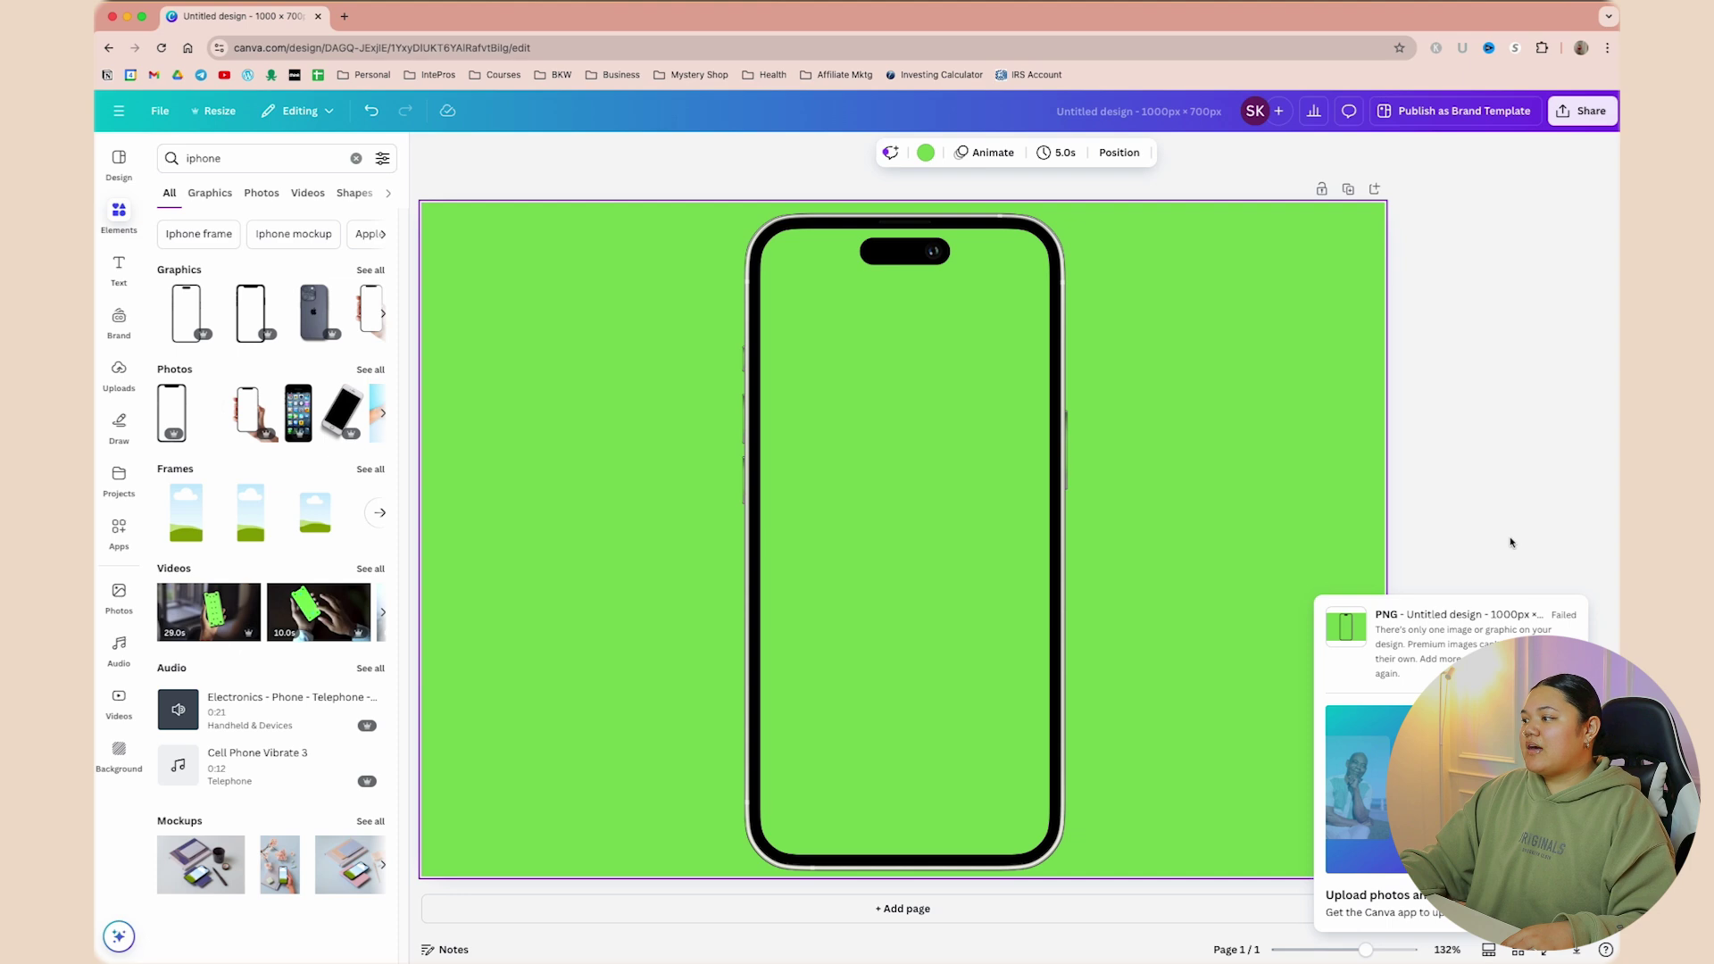
click(1582, 111)
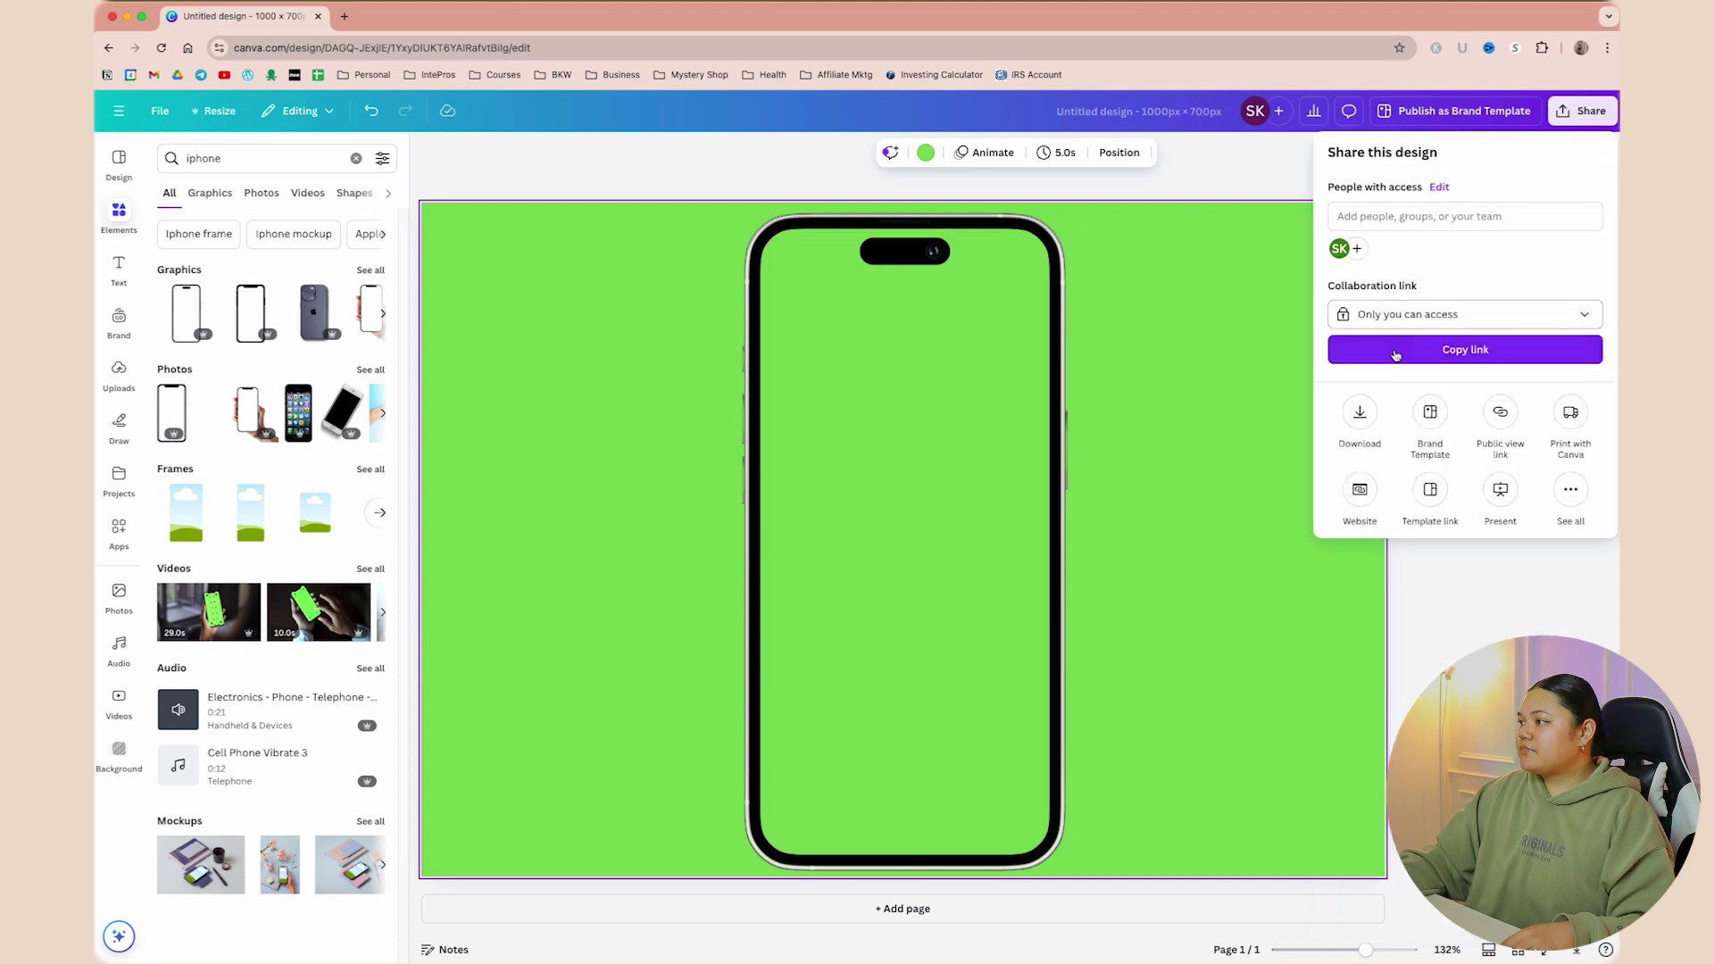
click(1361, 416)
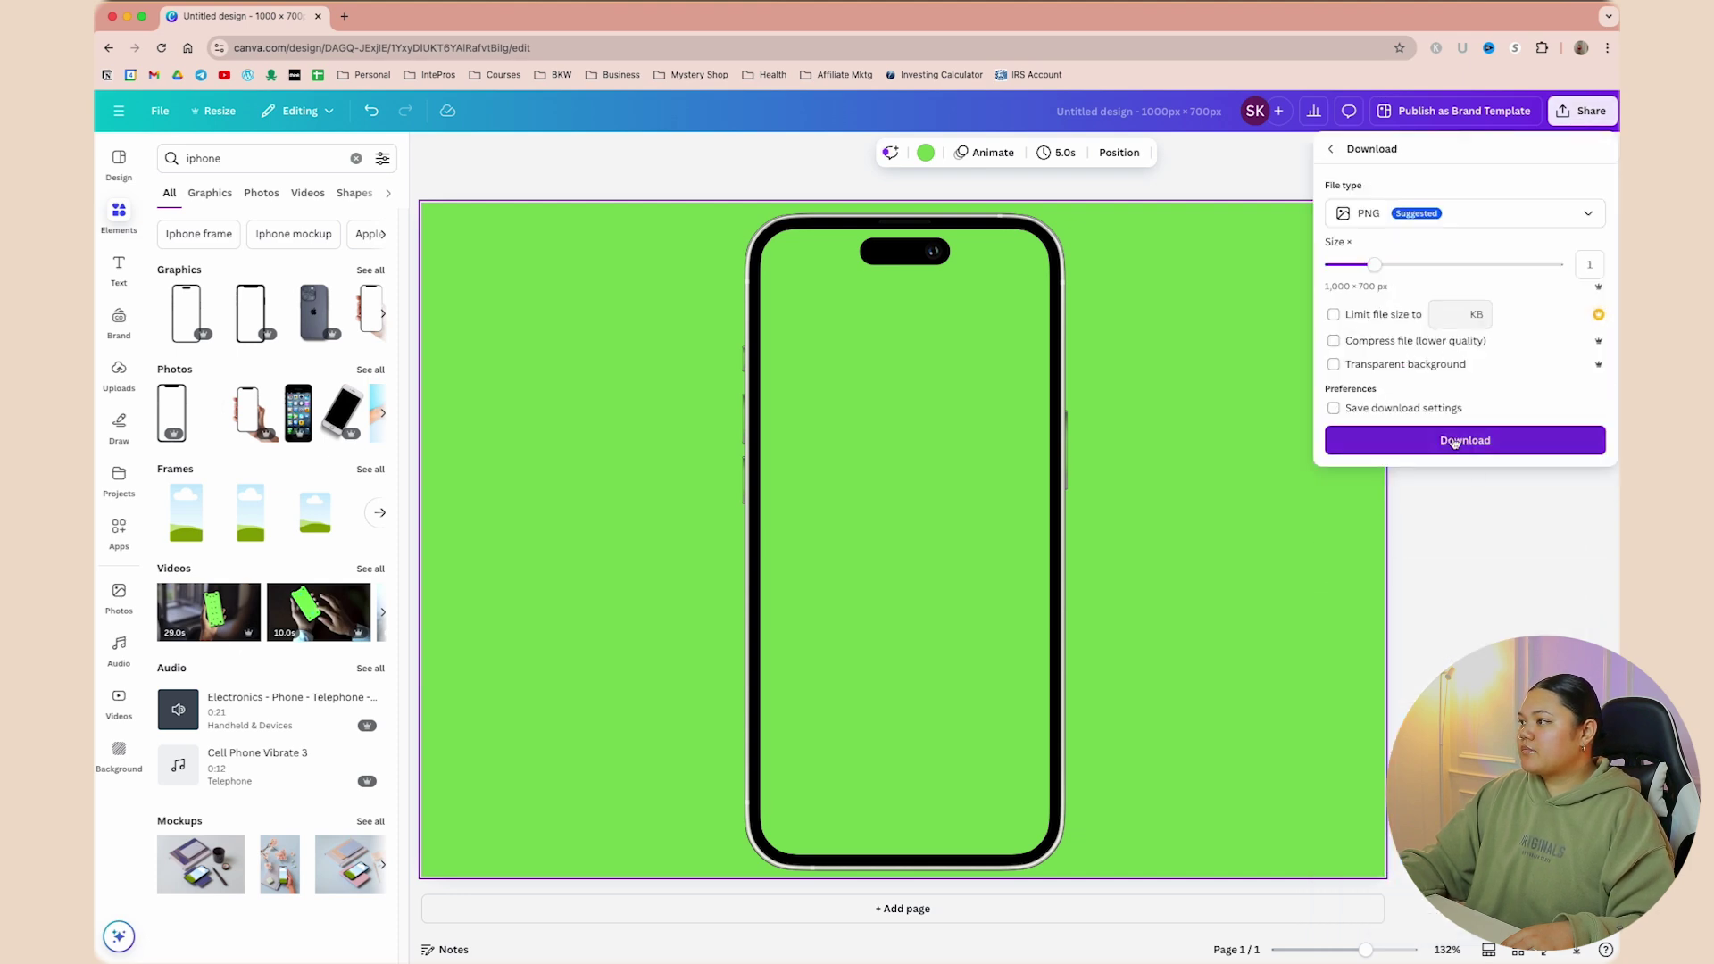
click(1455, 441)
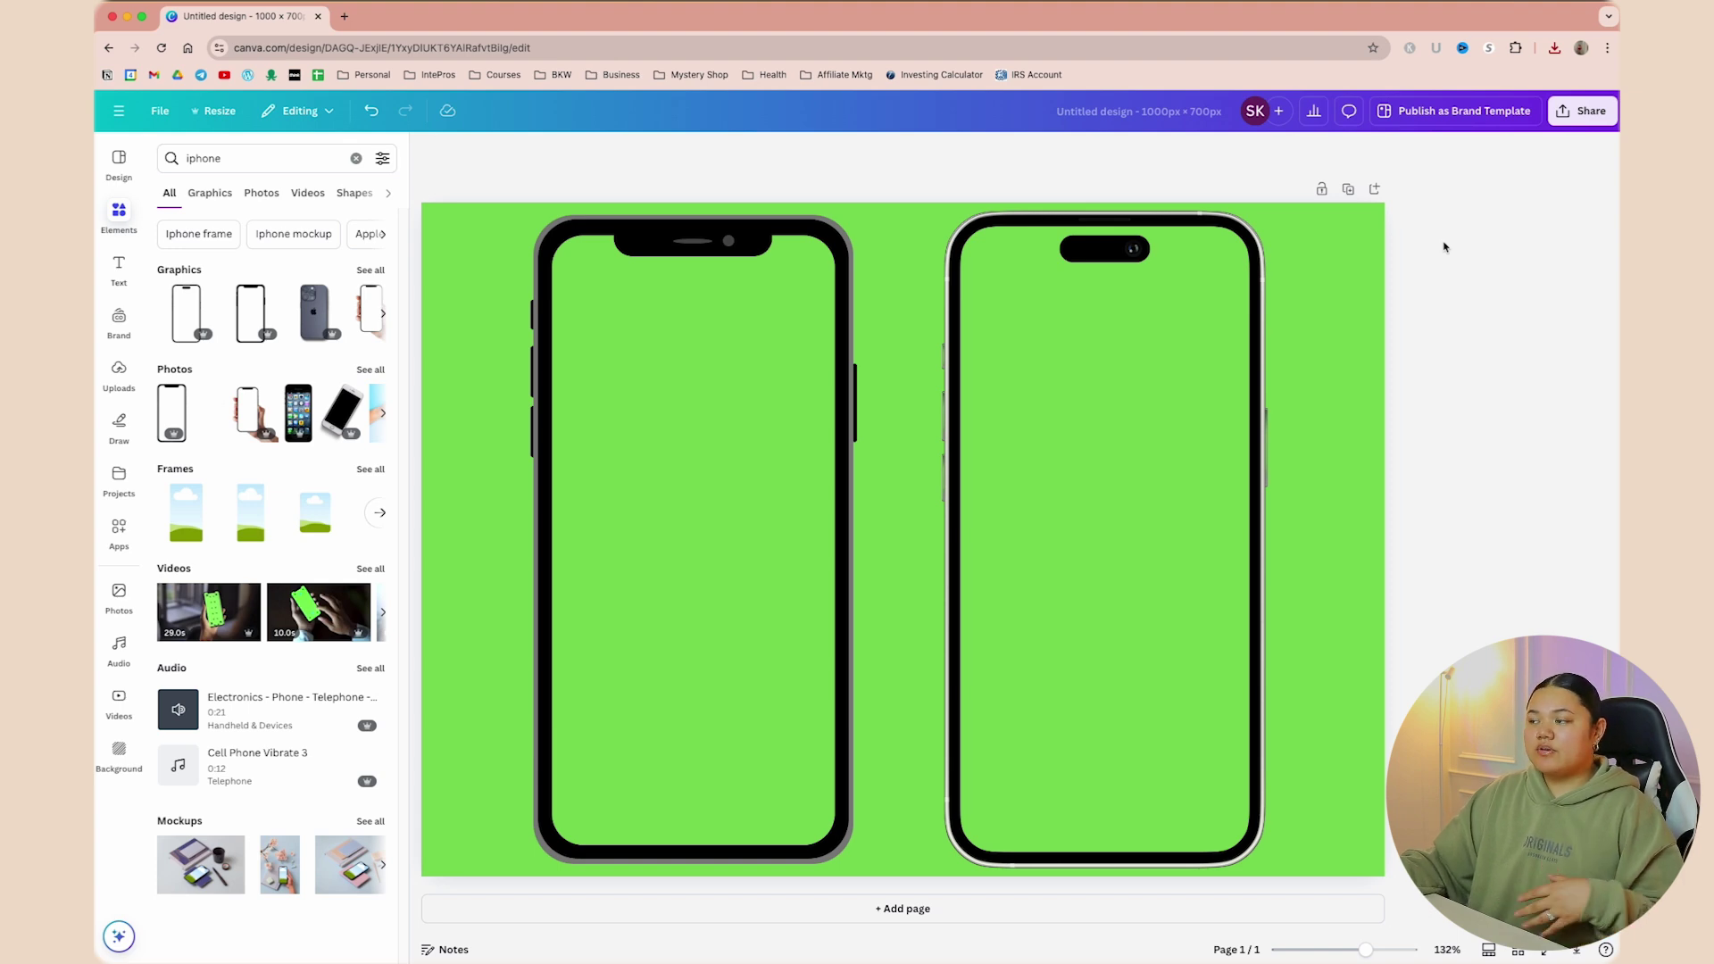
Open and close the sharing options, then select and deselect the left phone frame
click(1583, 114)
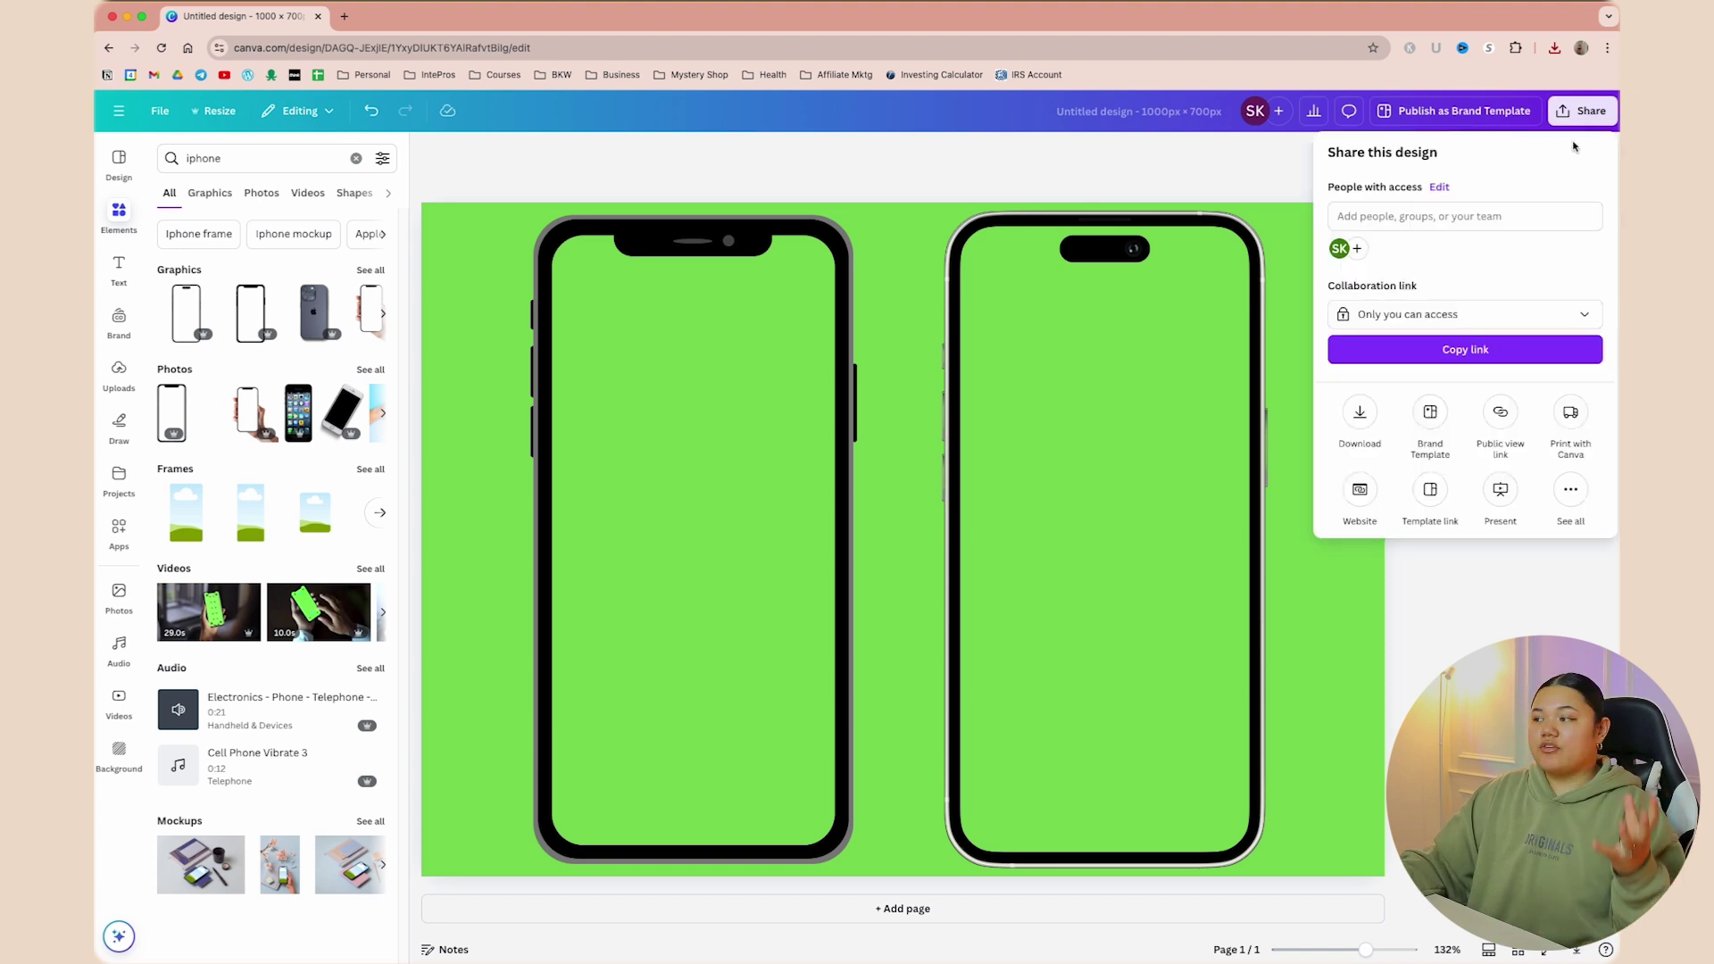
click(807, 158)
click(743, 274)
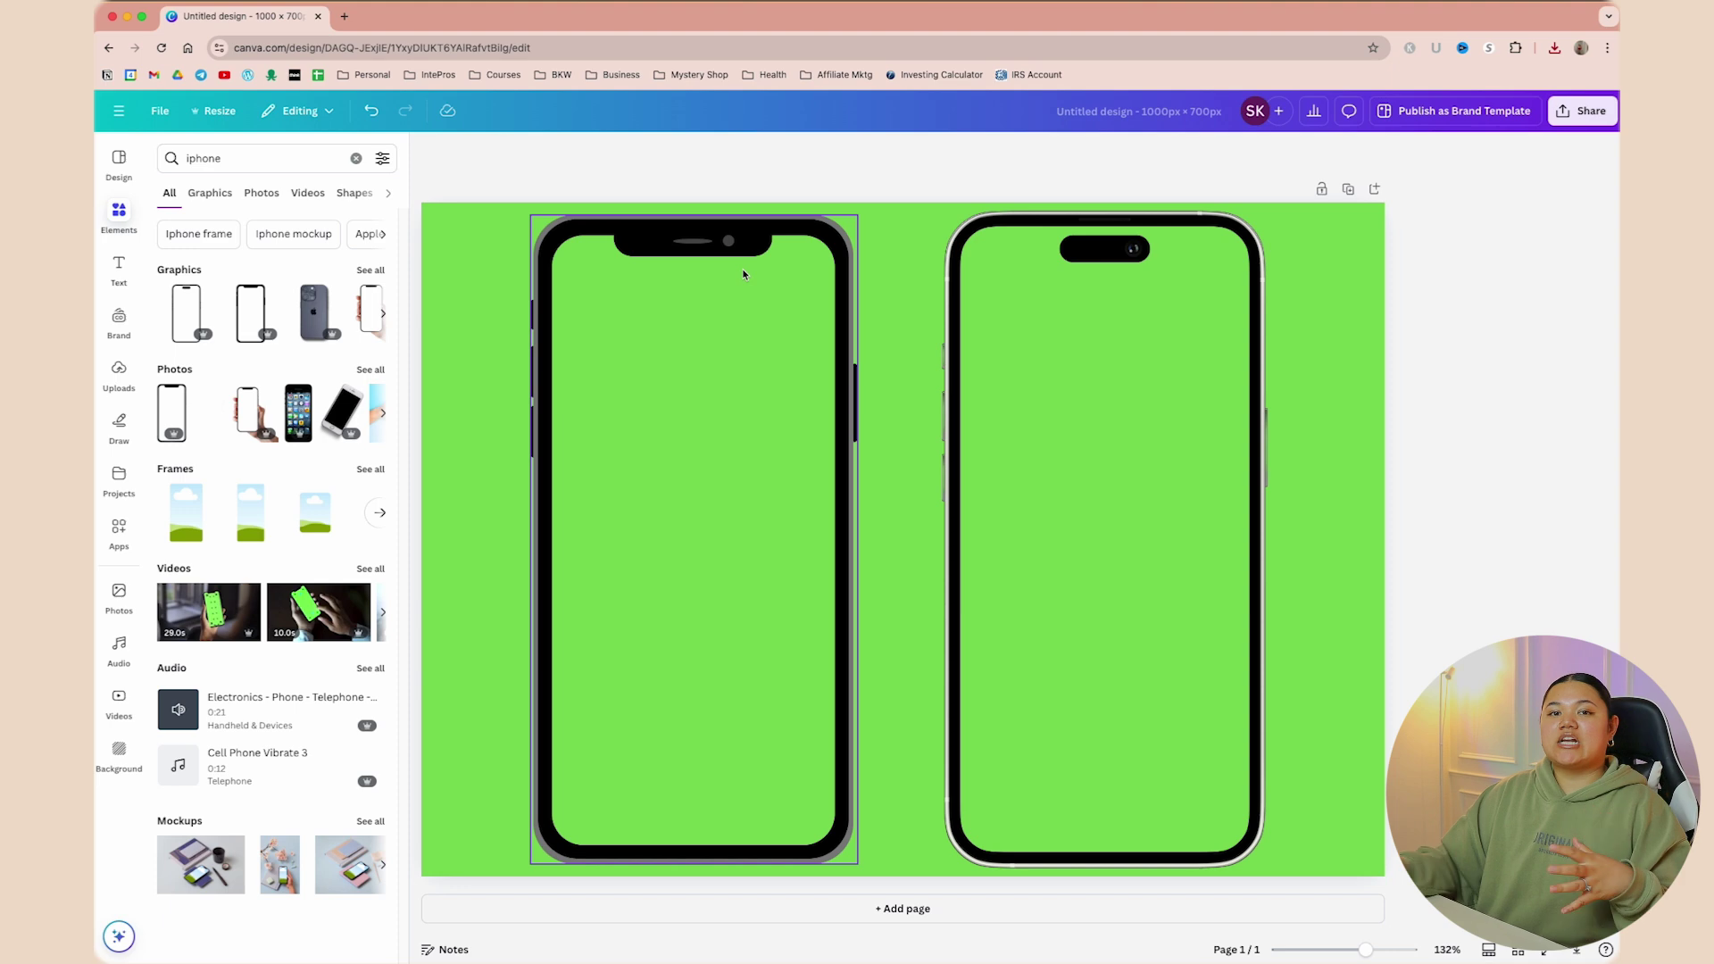
click(1229, 146)
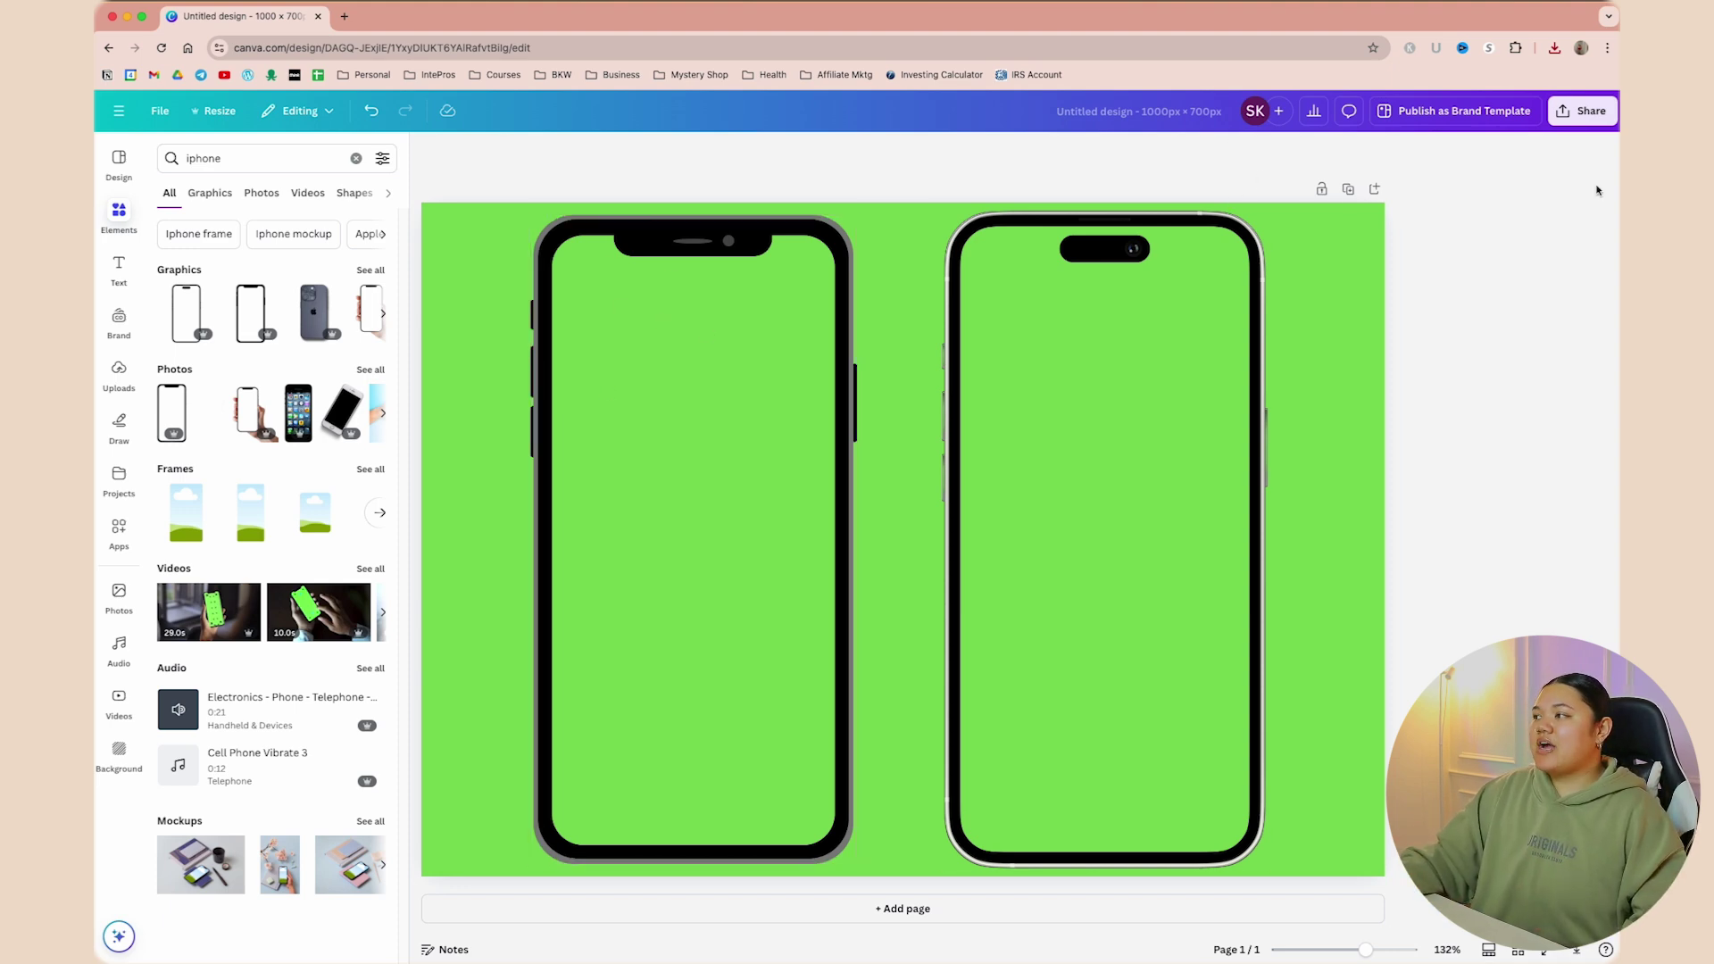
Download the two-phone design as a PNG and confirm it in Chrome's download list
click(1576, 118)
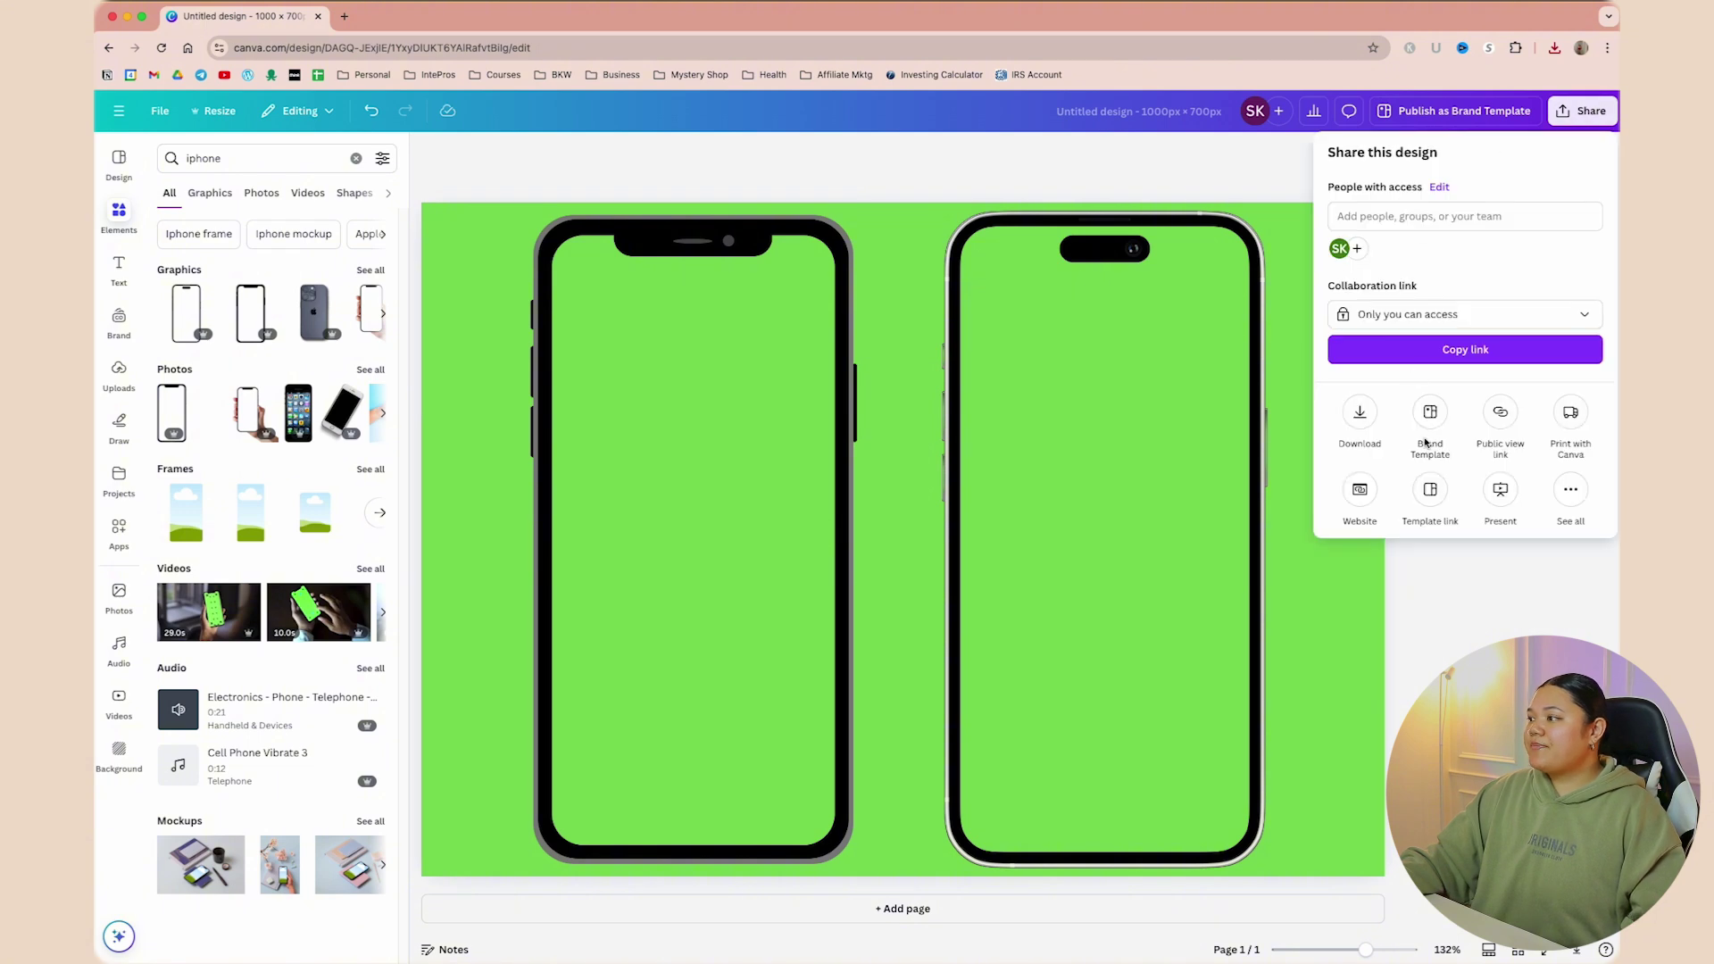
click(1355, 423)
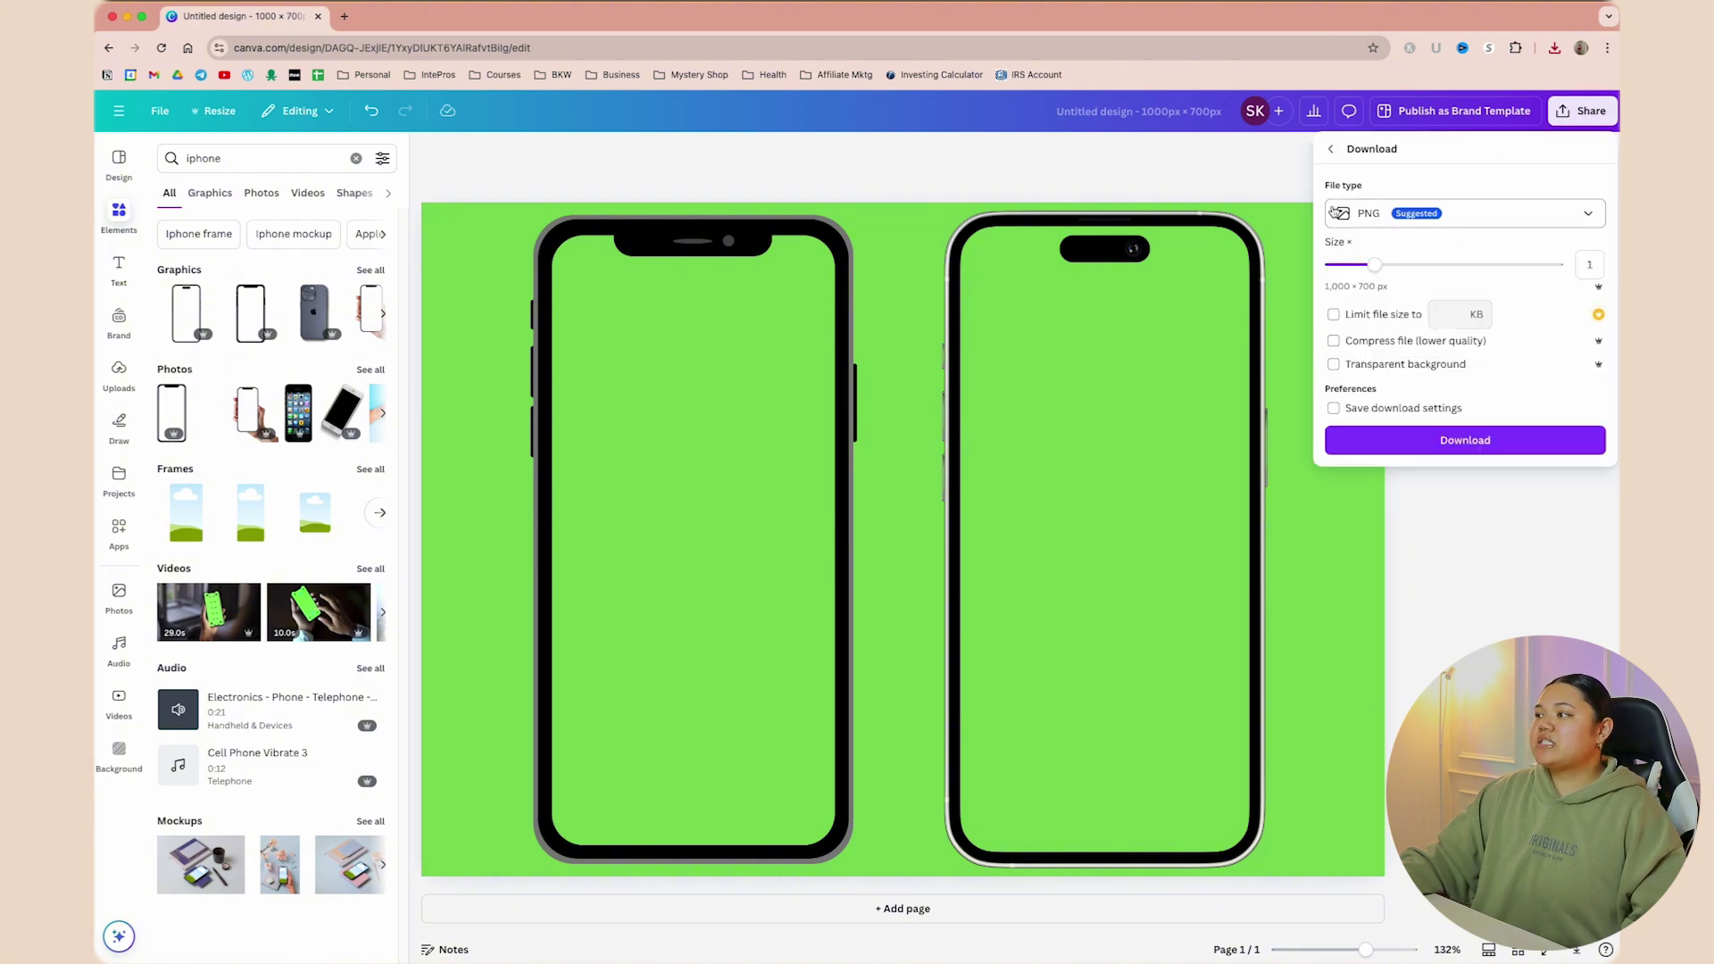
click(1468, 442)
click(1554, 48)
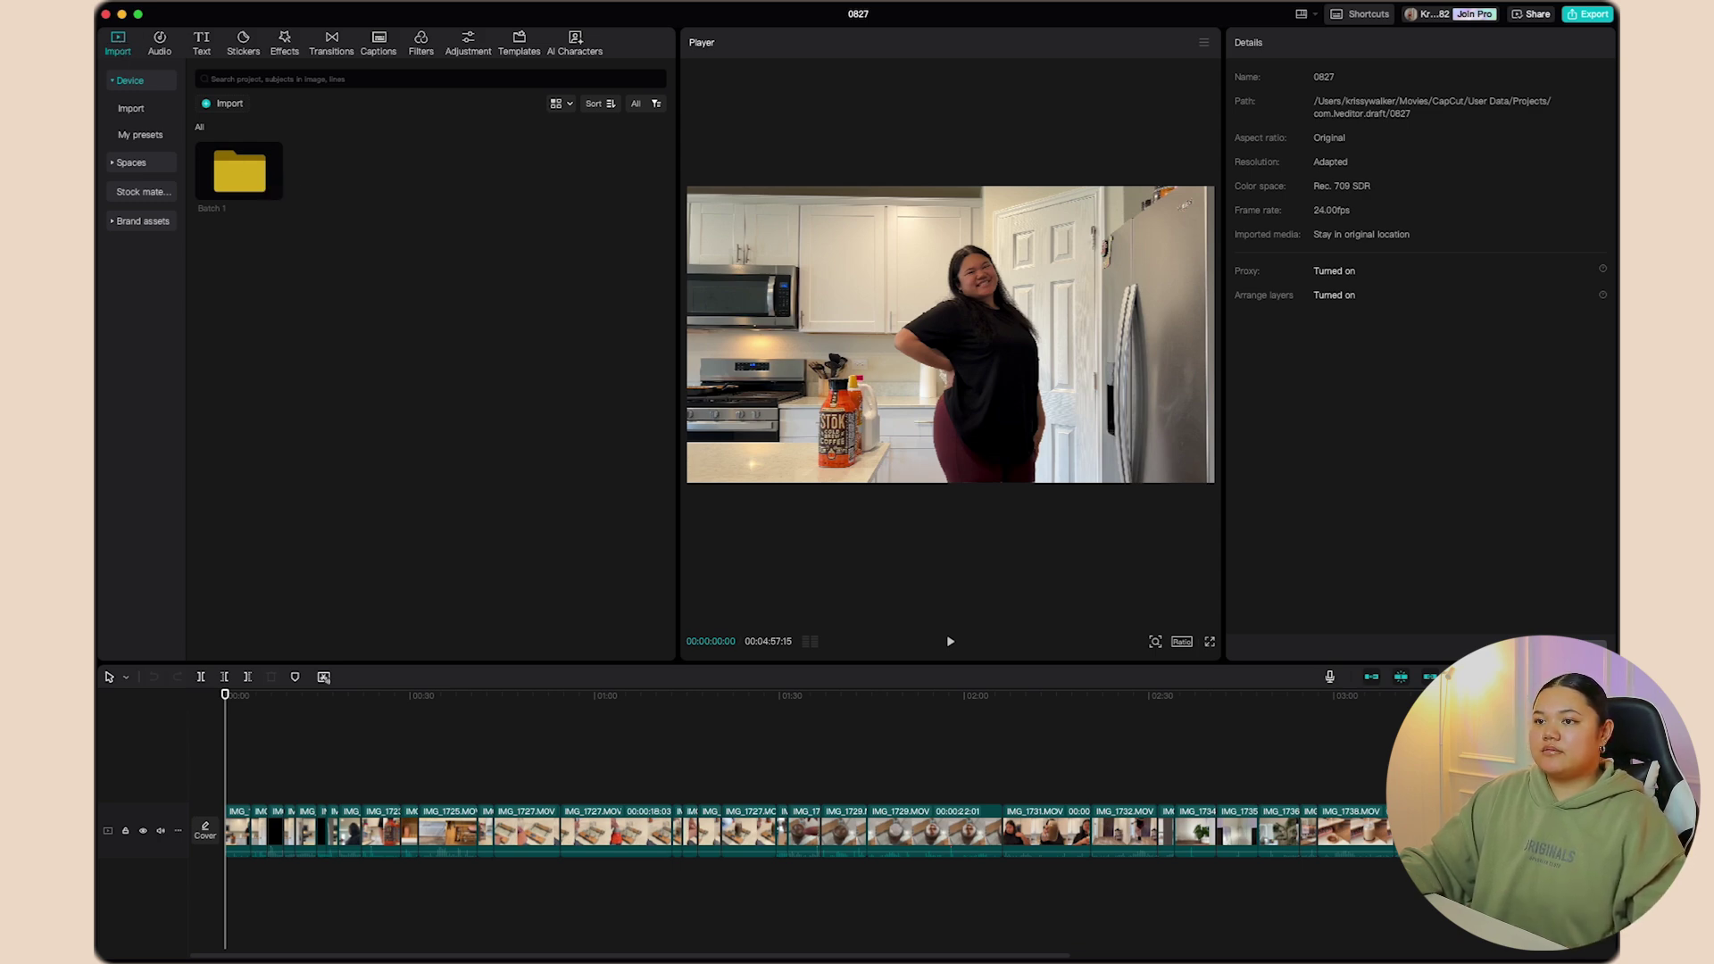
Import RPReplay MP4 and Untitled design.png, placing the PNG above the kitchen clips near one minute
drag(425, 253, 425, 253)
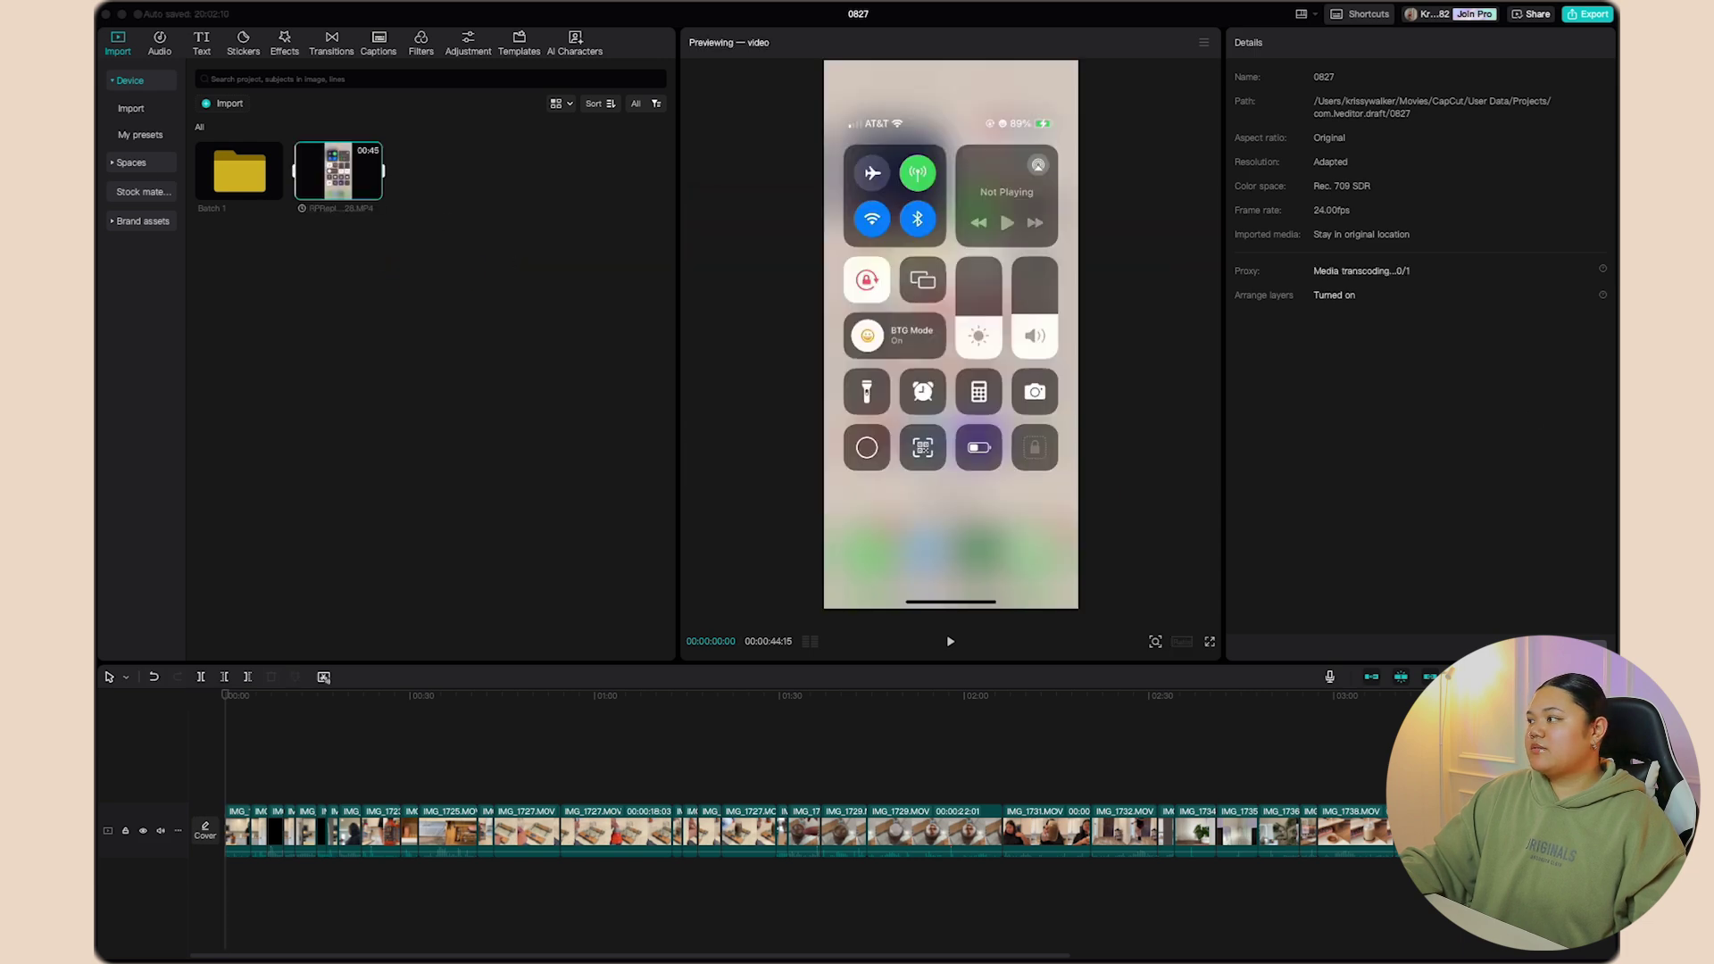
drag(1203, 279, 632, 367)
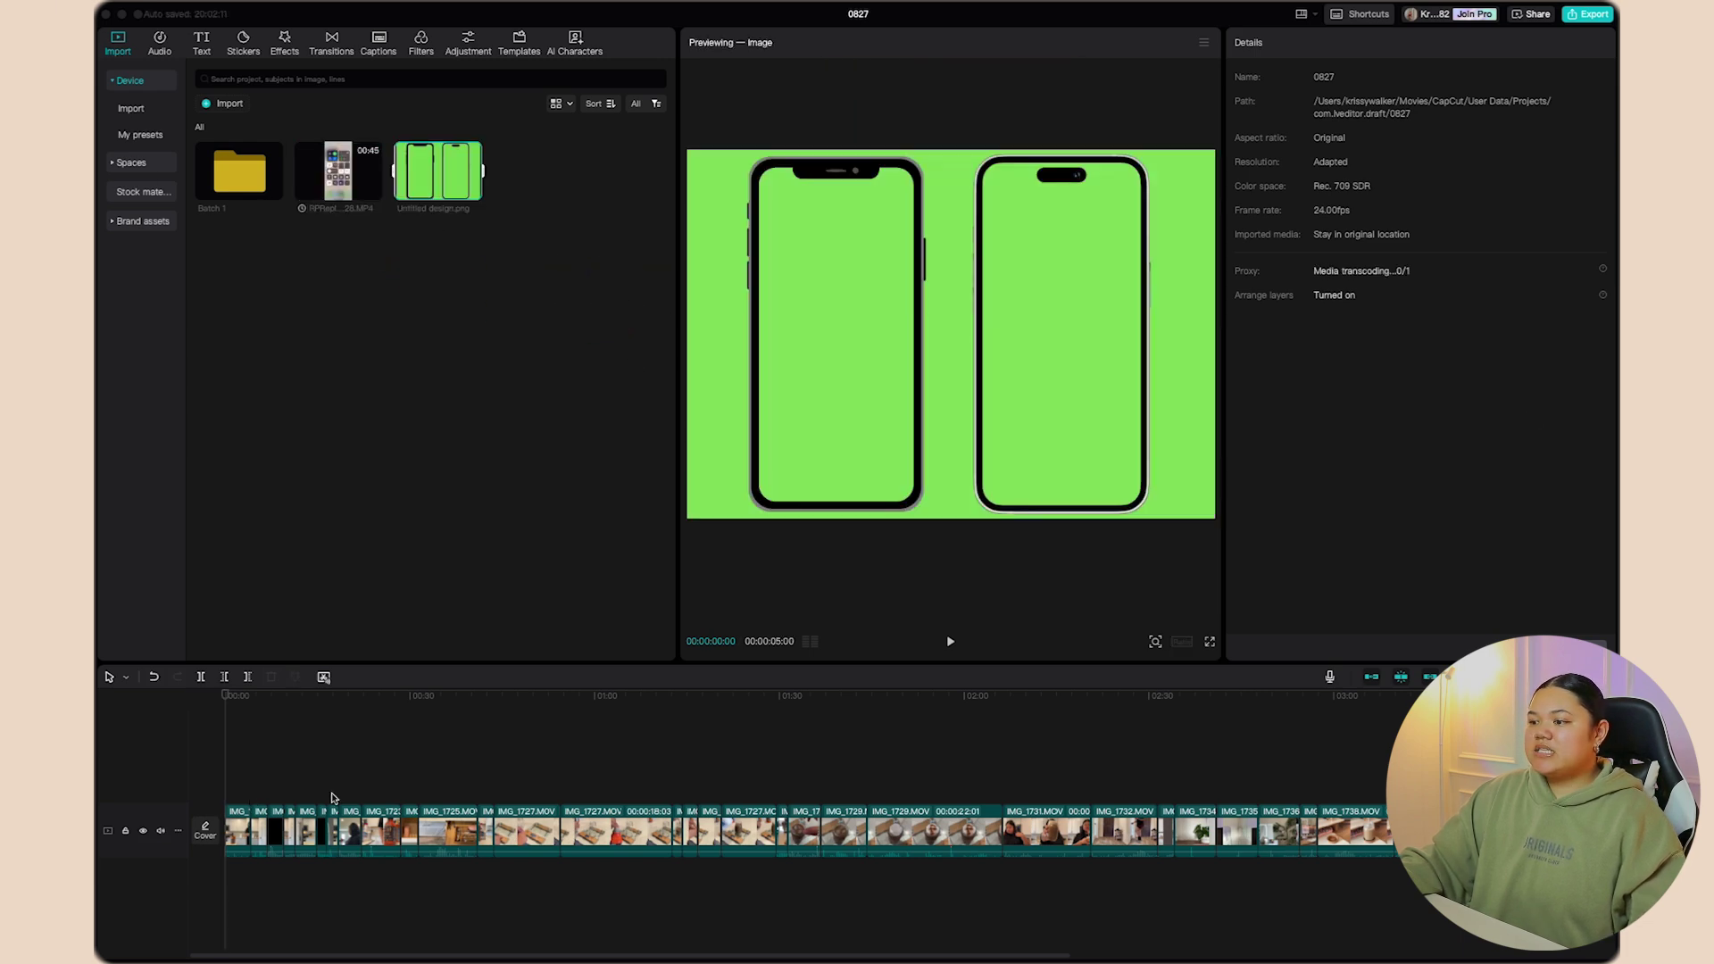
click(461, 775)
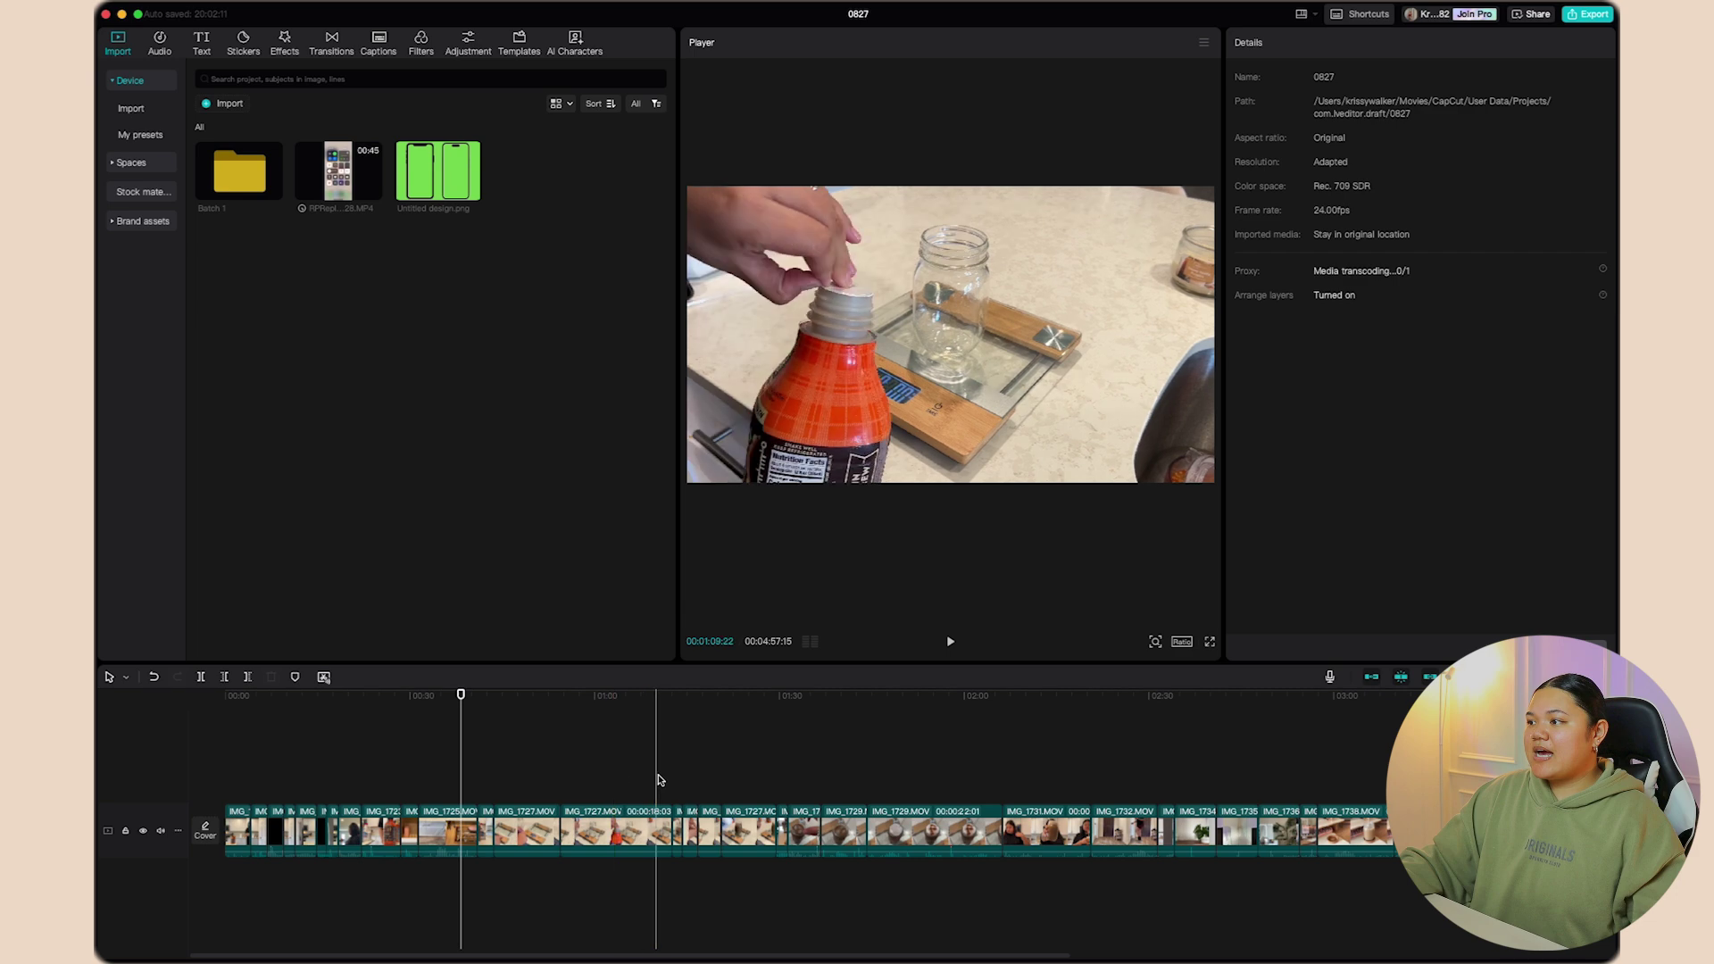
click(598, 773)
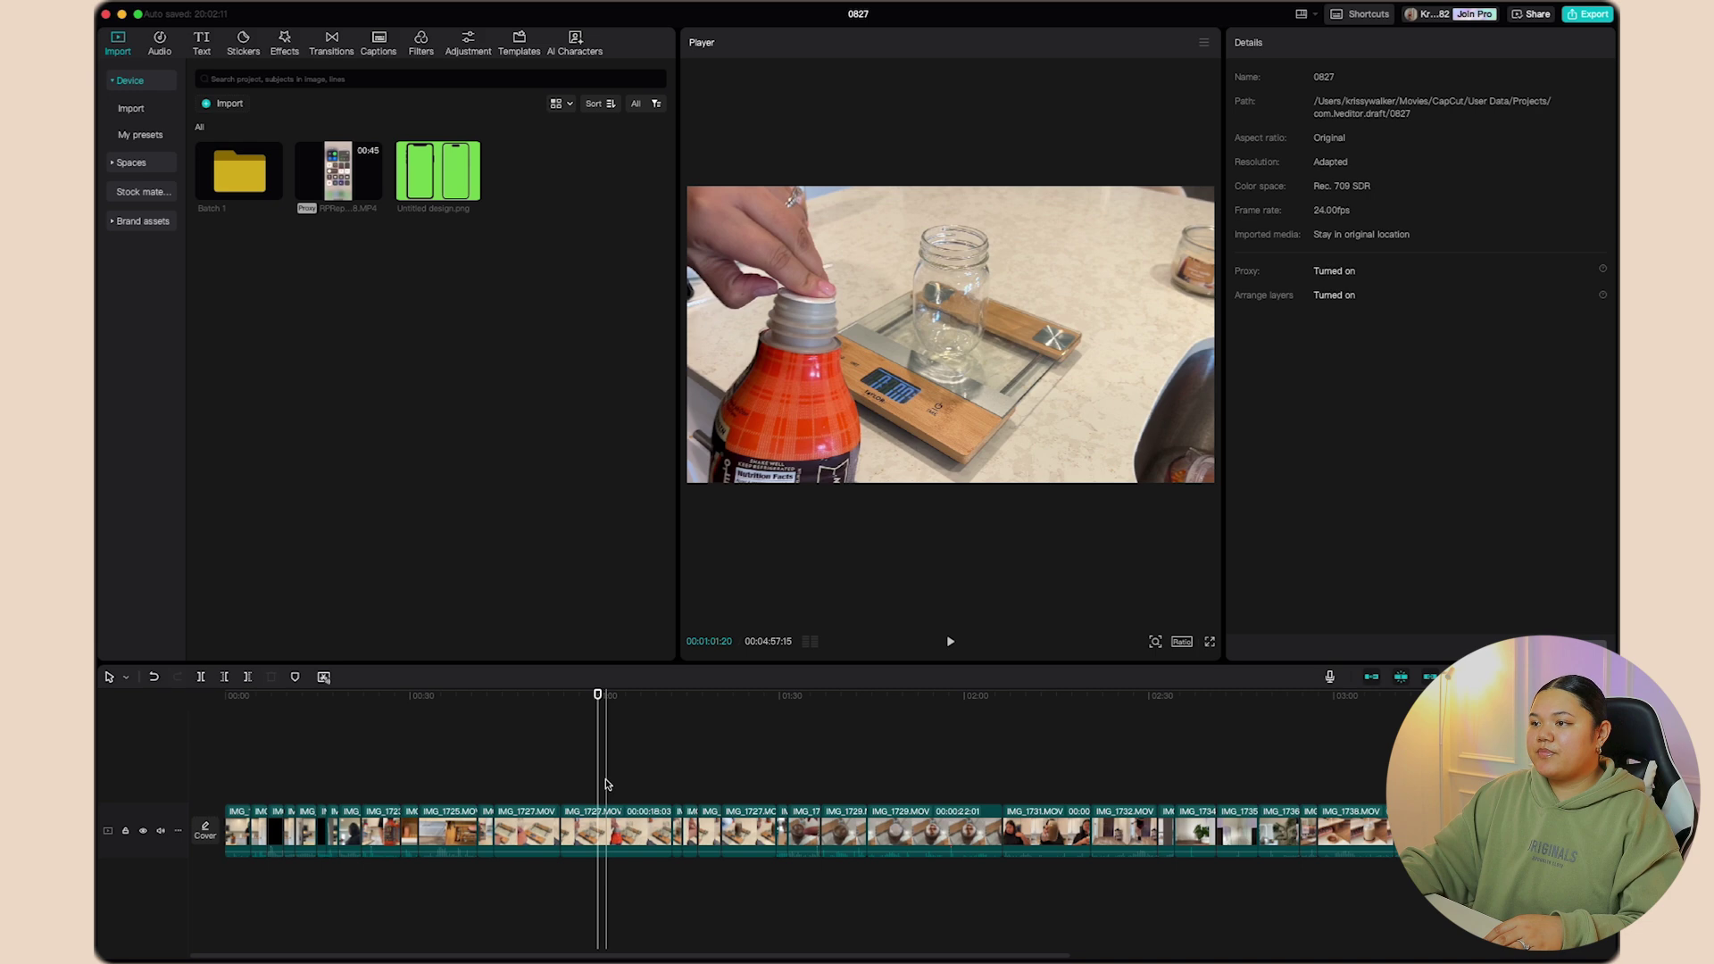
click(443, 169)
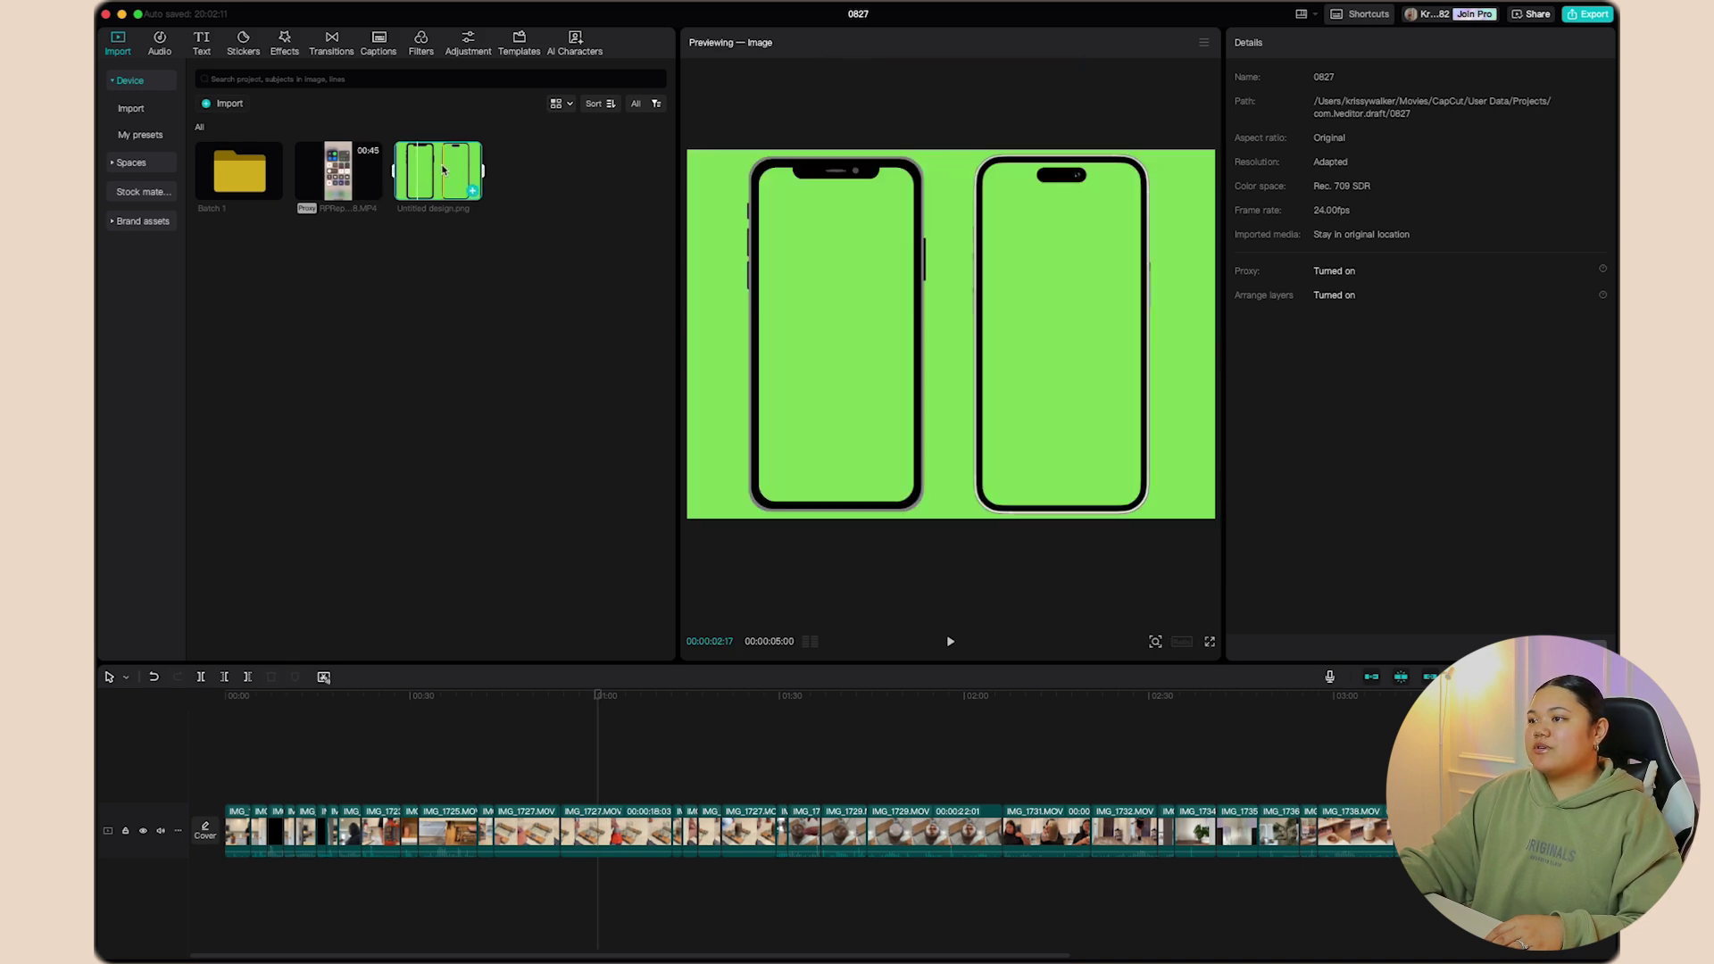
drag(452, 197, 604, 783)
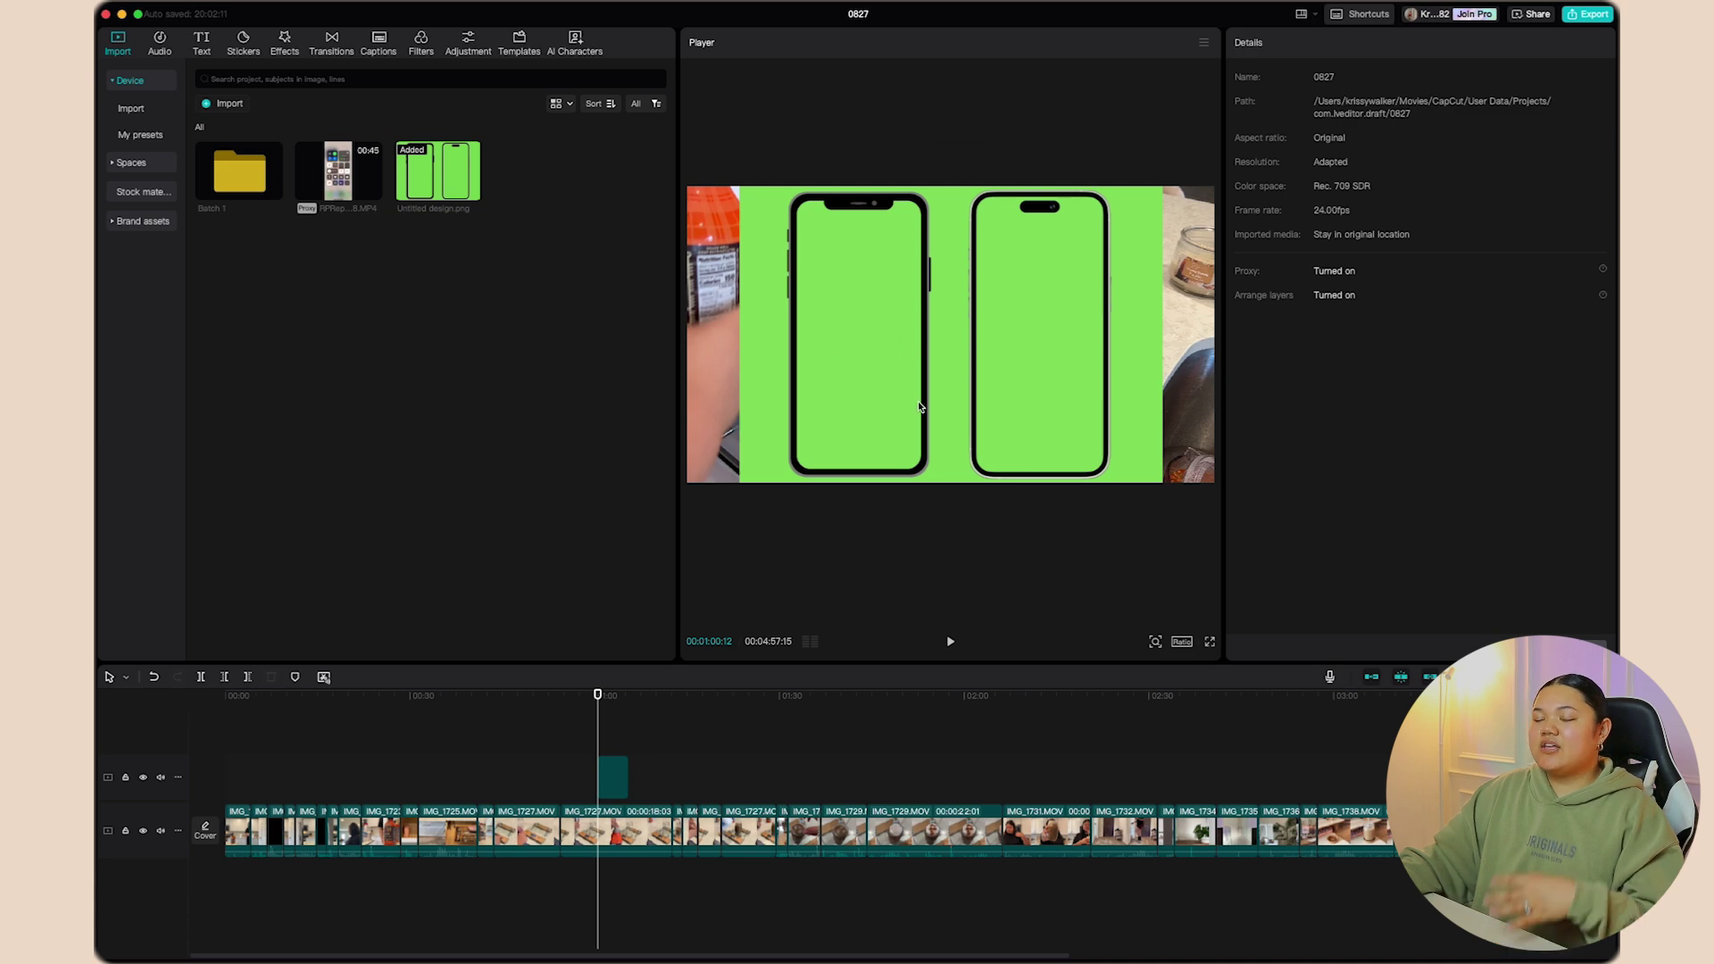
Chroma-key the phone PNG via Remove BG, sampling the green and adjusting Intensity
click(937, 401)
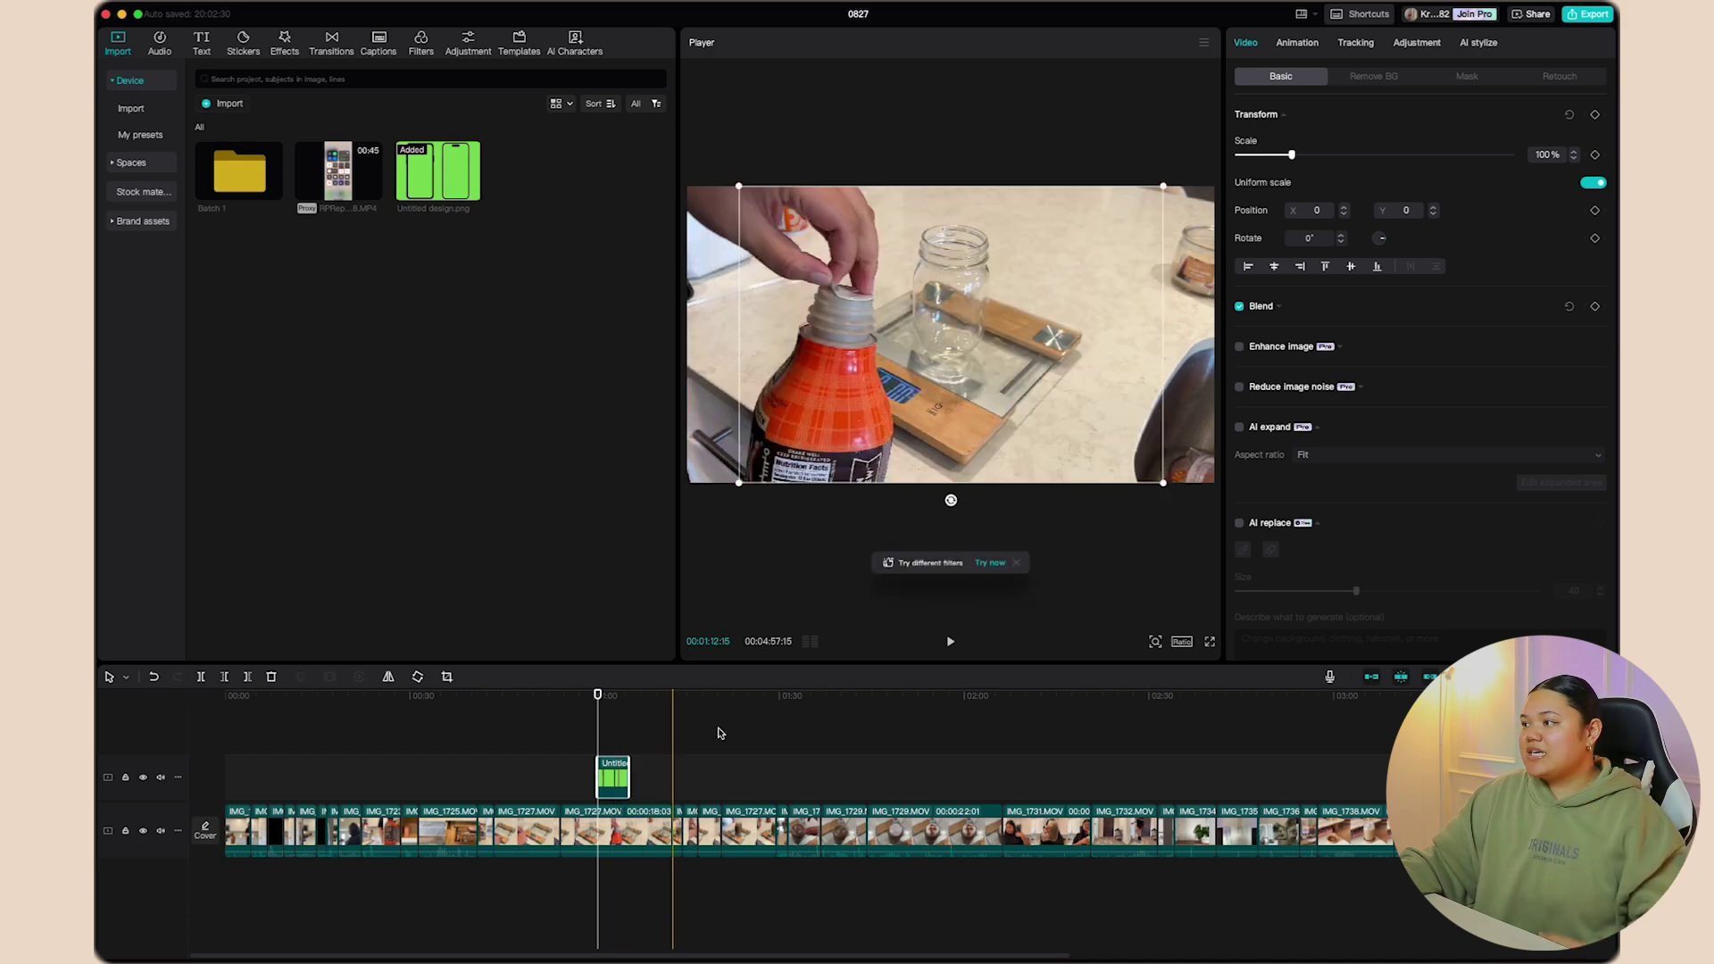
click(1367, 80)
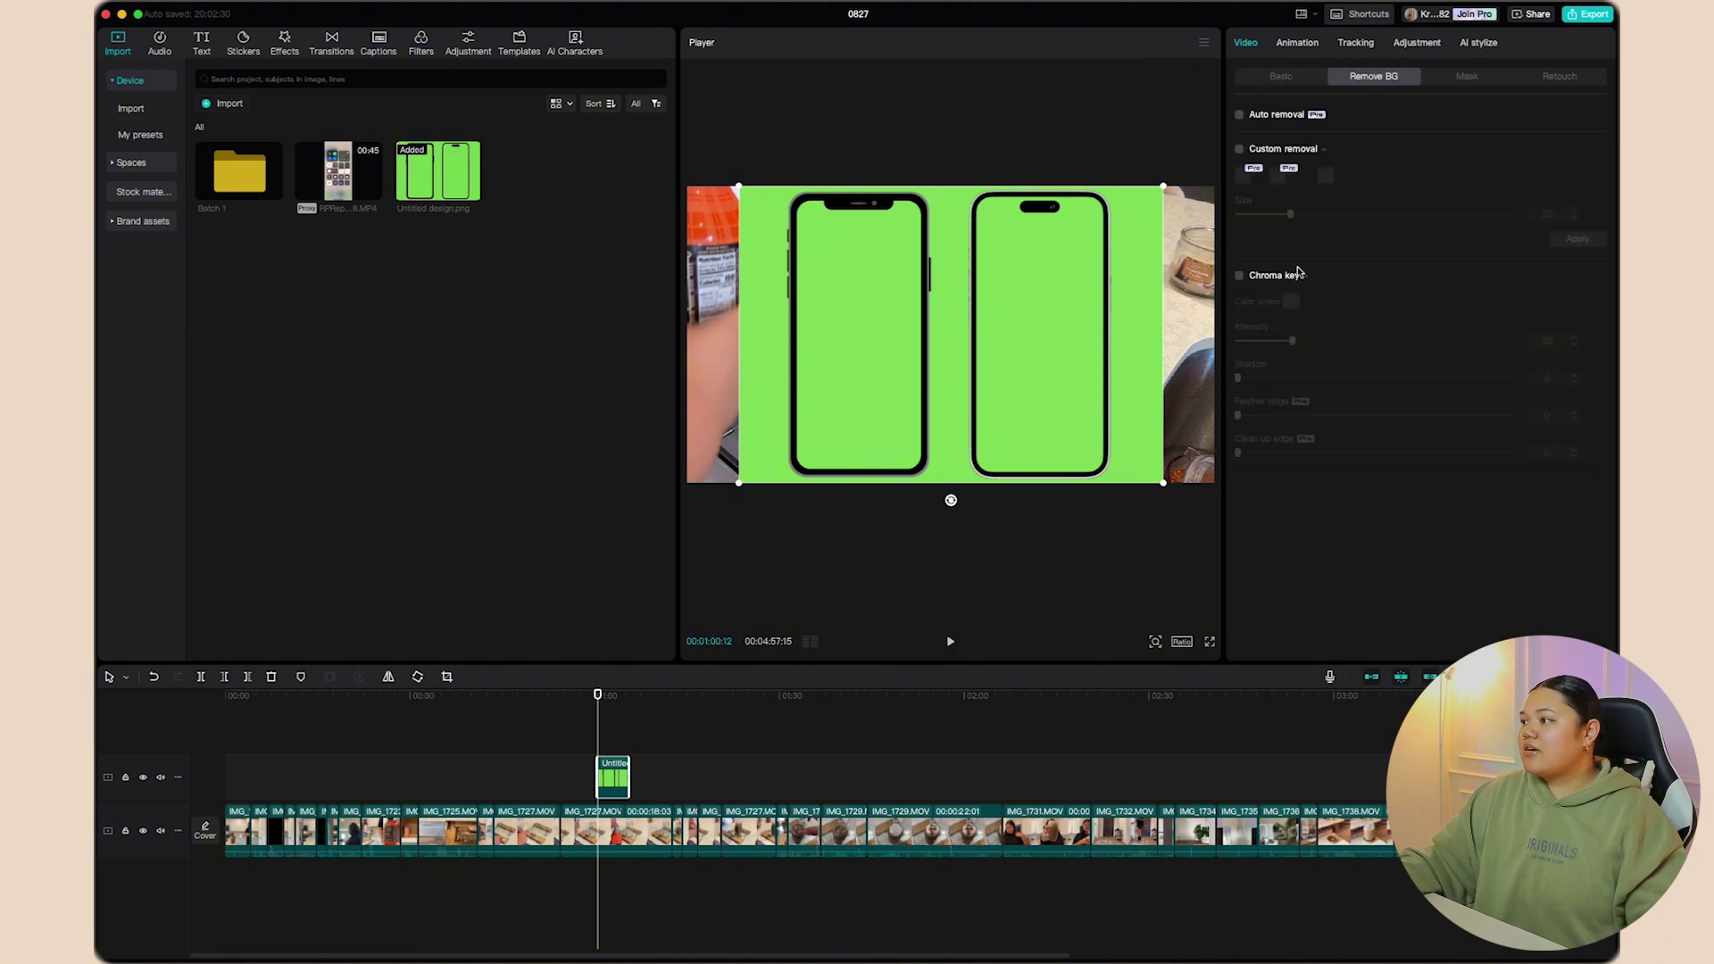
click(1239, 277)
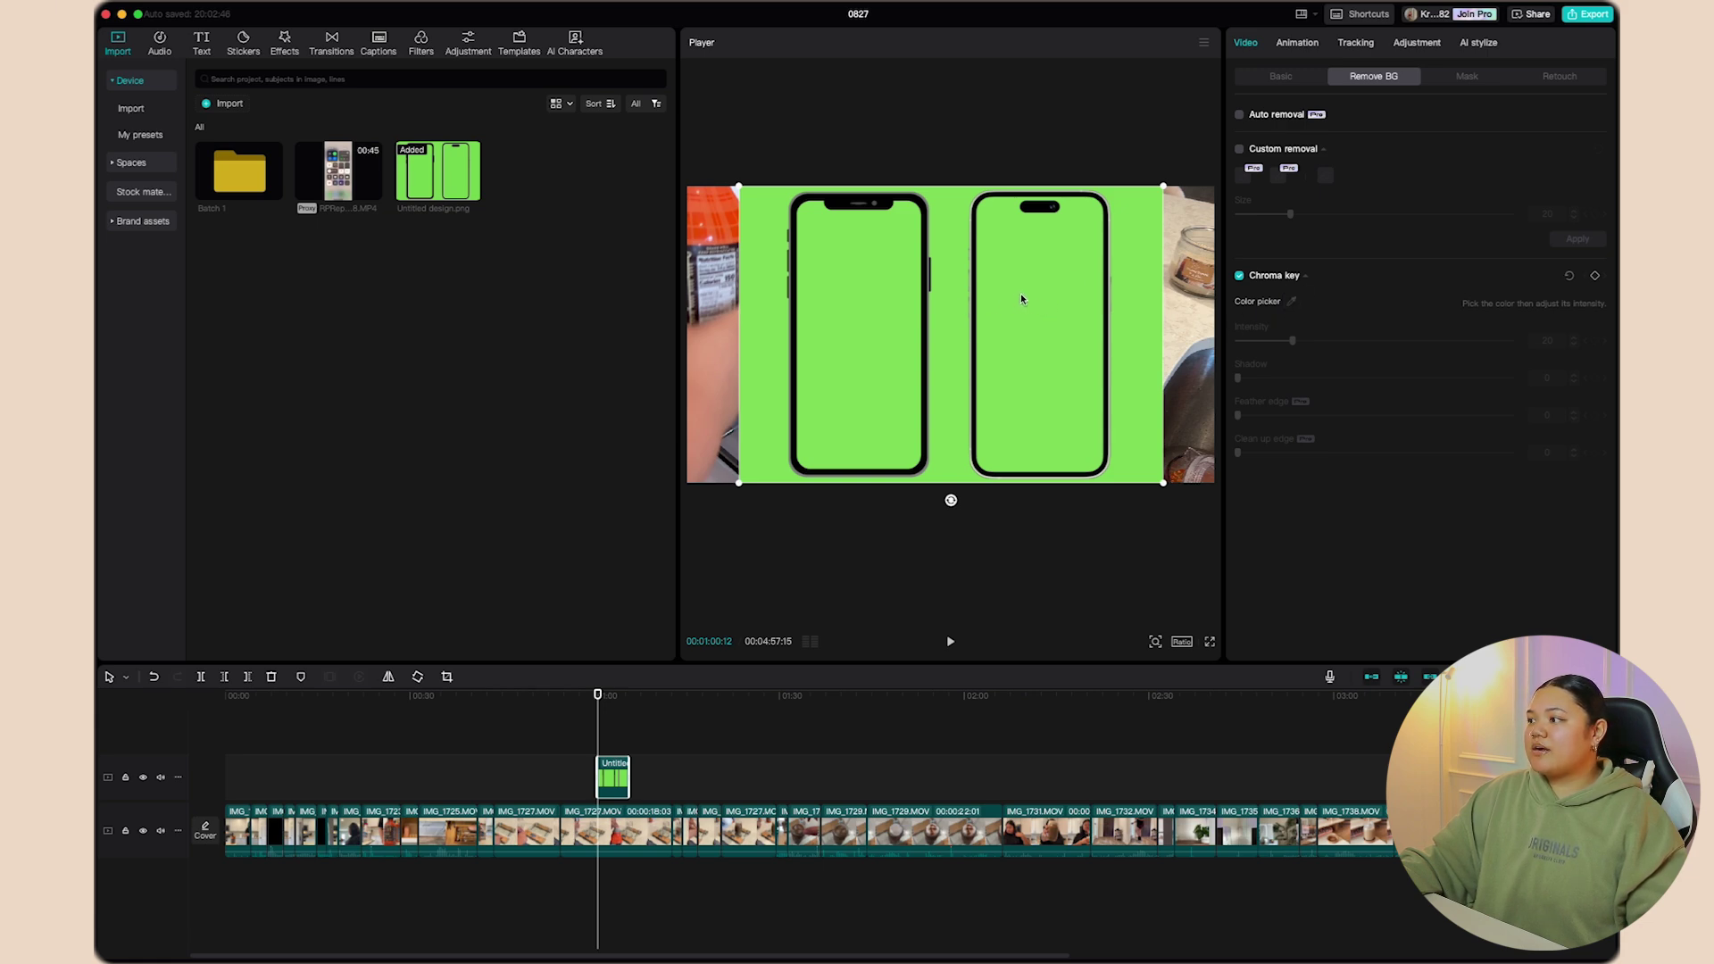
click(1291, 301)
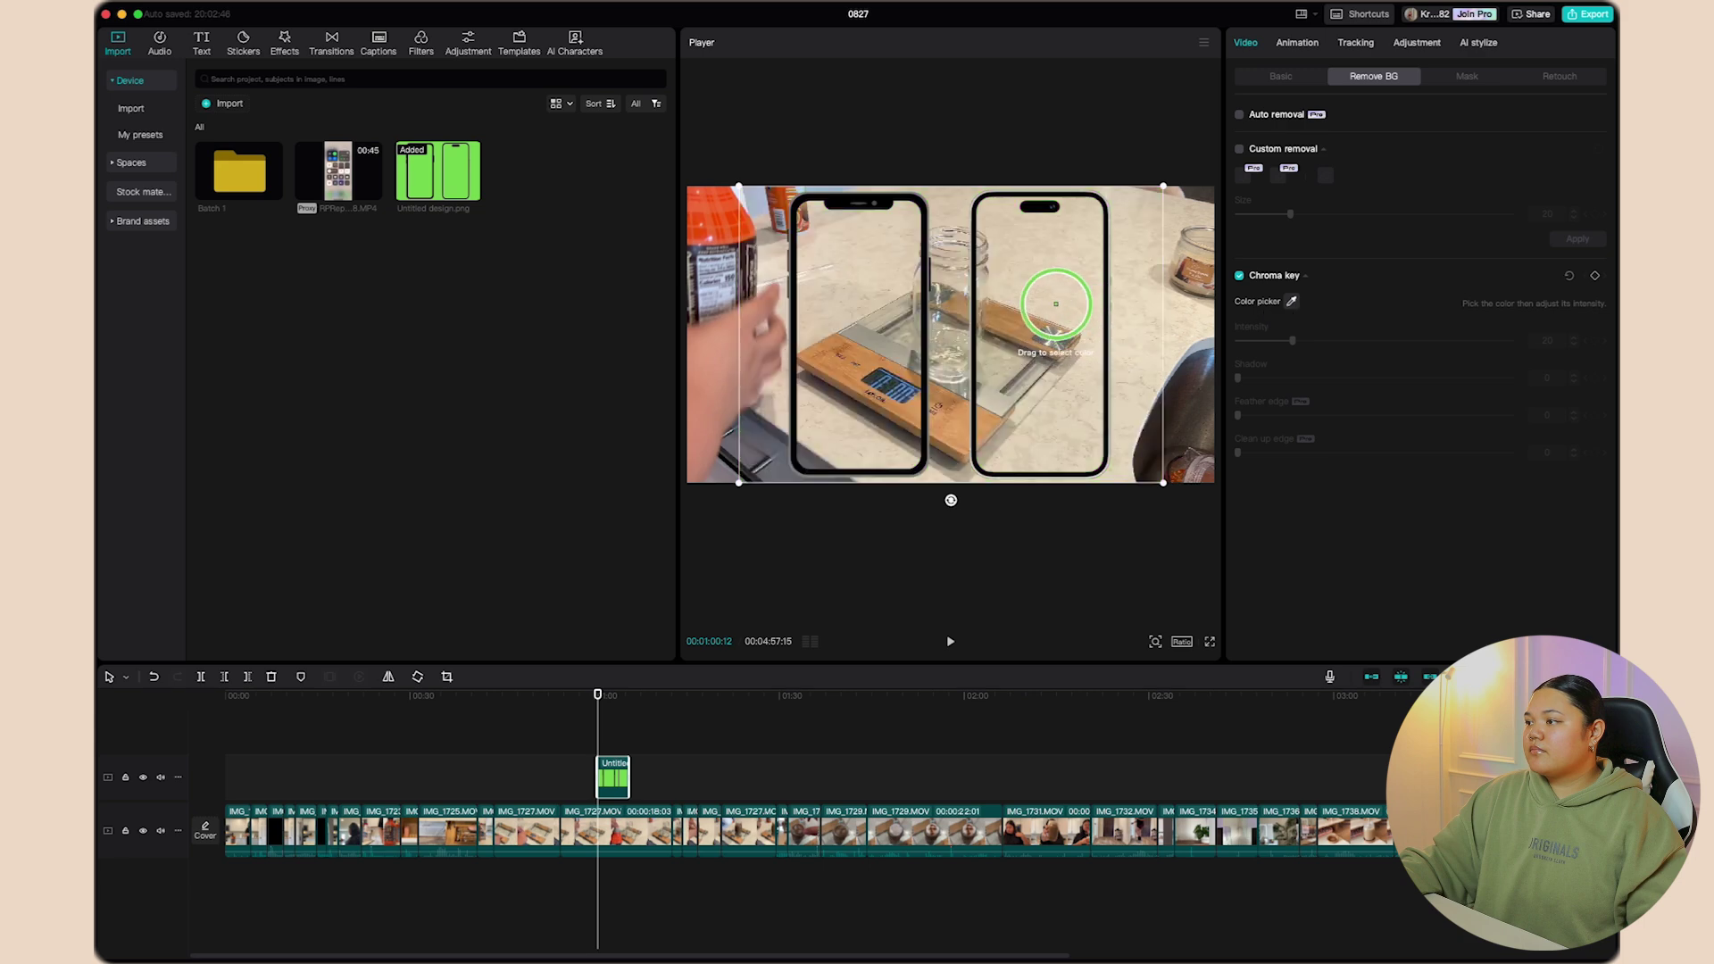
click(1036, 308)
mouse_move(1294, 344)
mouse_down()
mouse_move(1355, 339)
mouse_move(1236, 343)
mouse_move(1326, 347)
mouse_move(1246, 353)
mouse_move(1275, 357)
mouse_up()
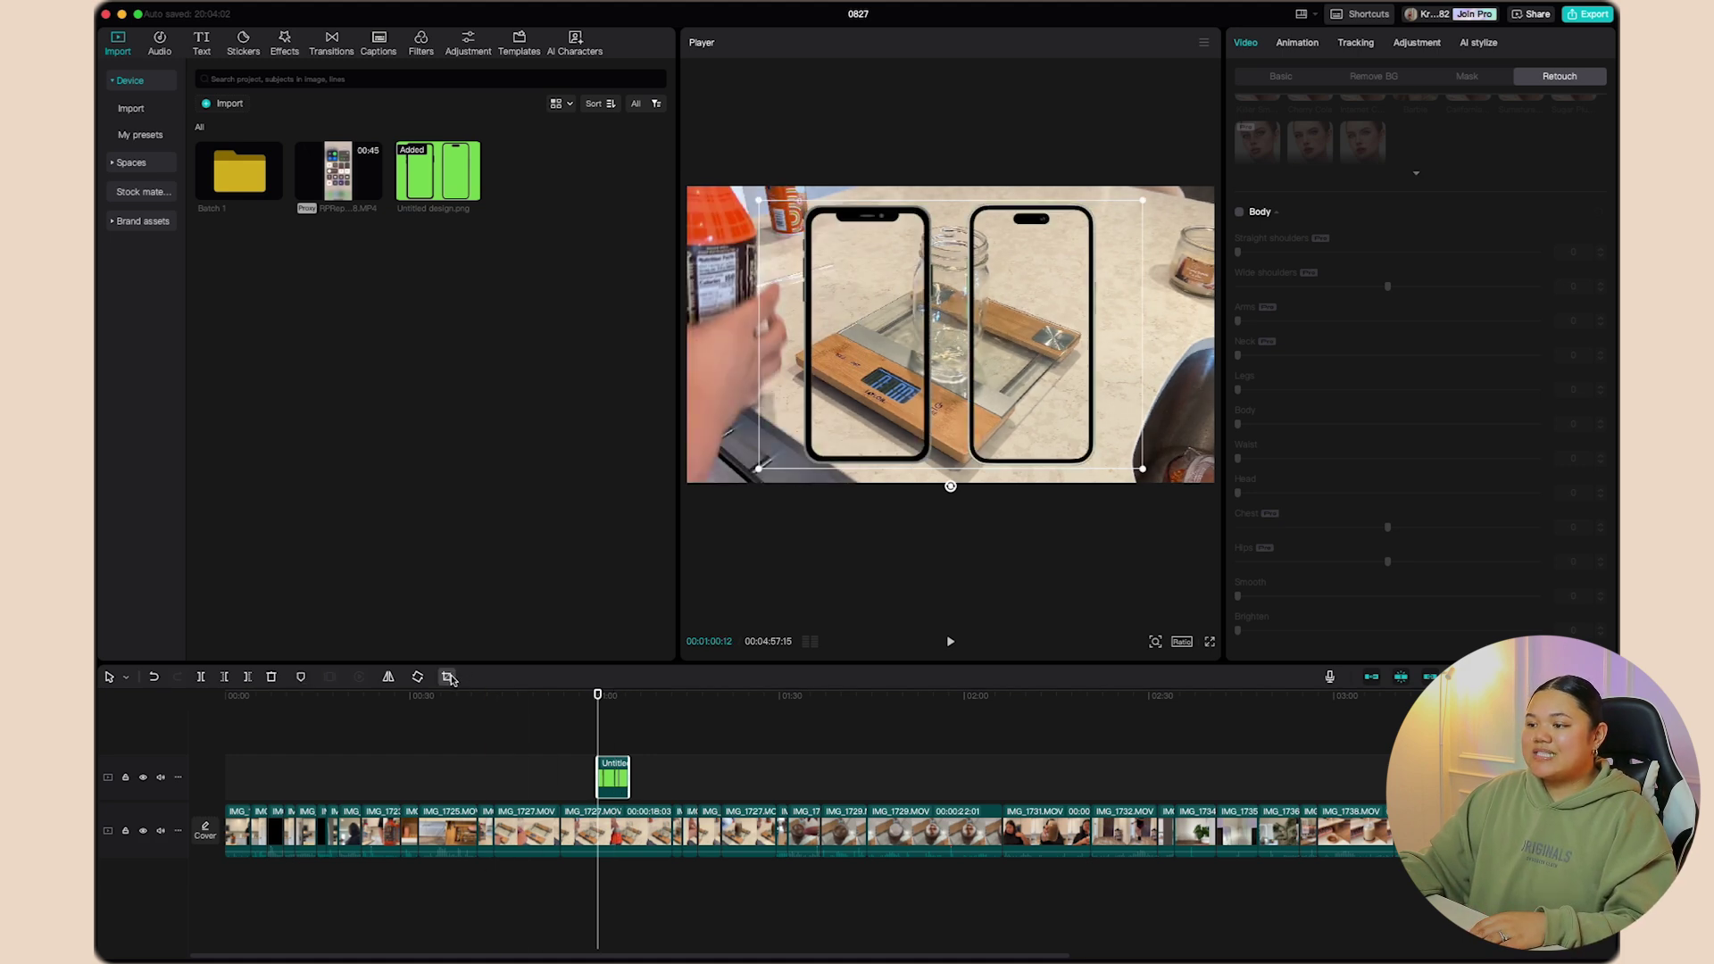
Crop the overlay to the right-hand phone outline and move it to the shot's right side
click(449, 679)
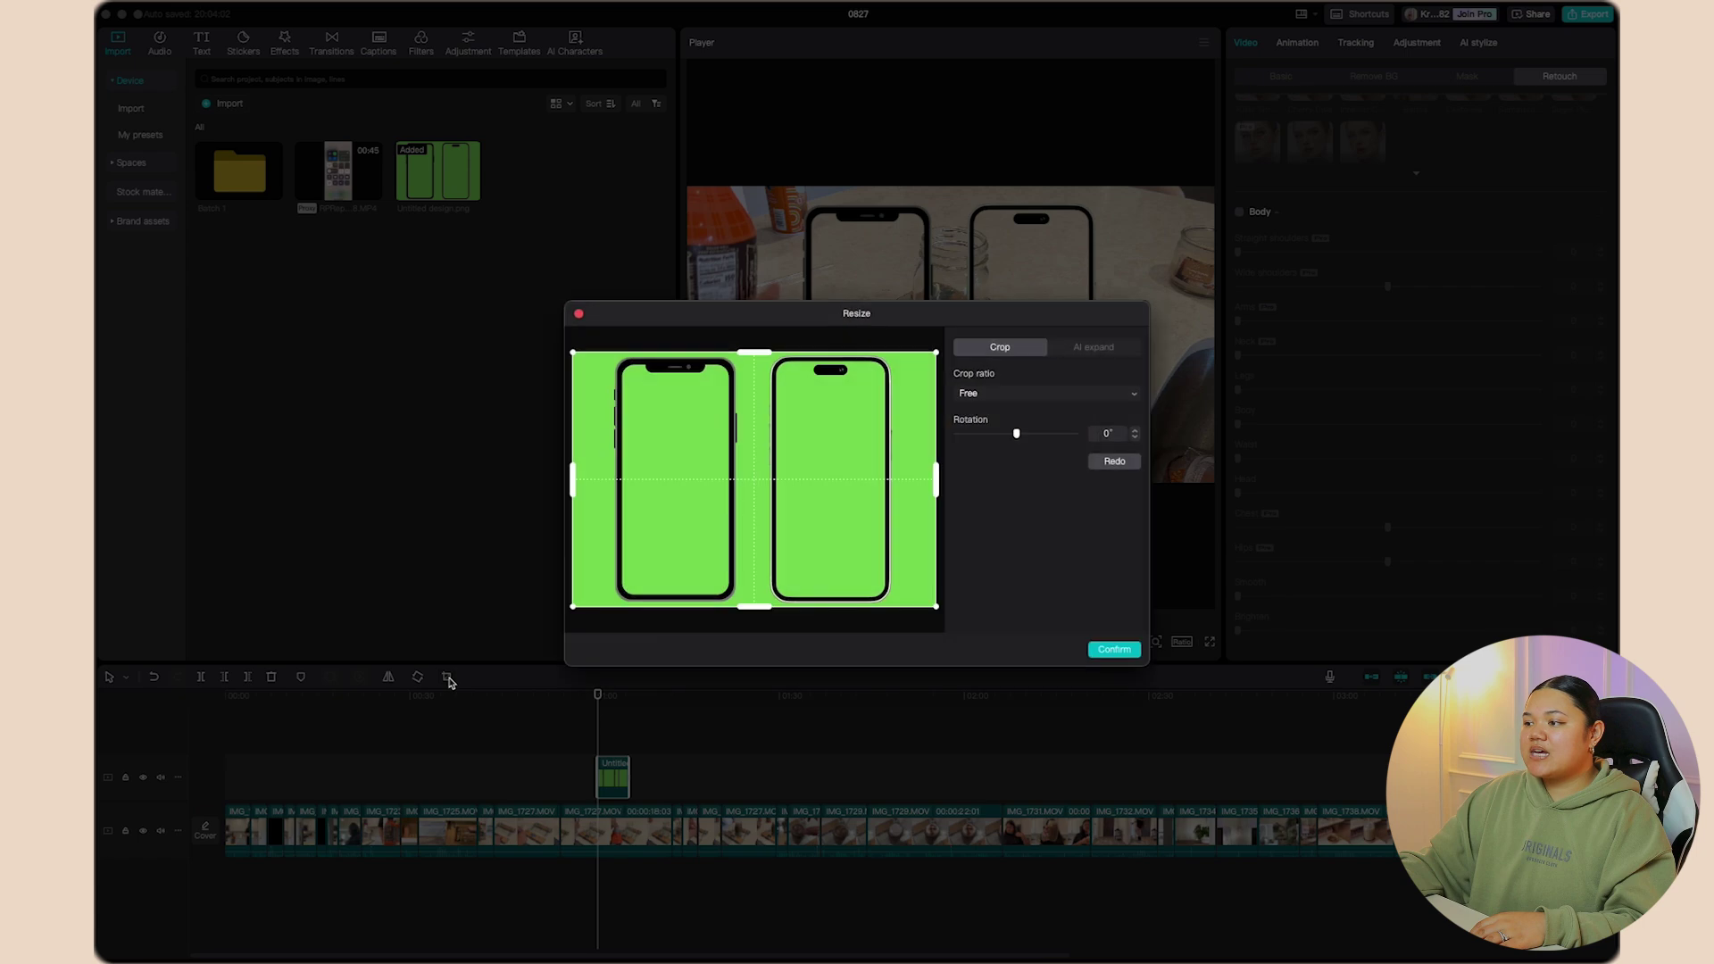
drag(572, 477, 752, 474)
drag(935, 479, 913, 485)
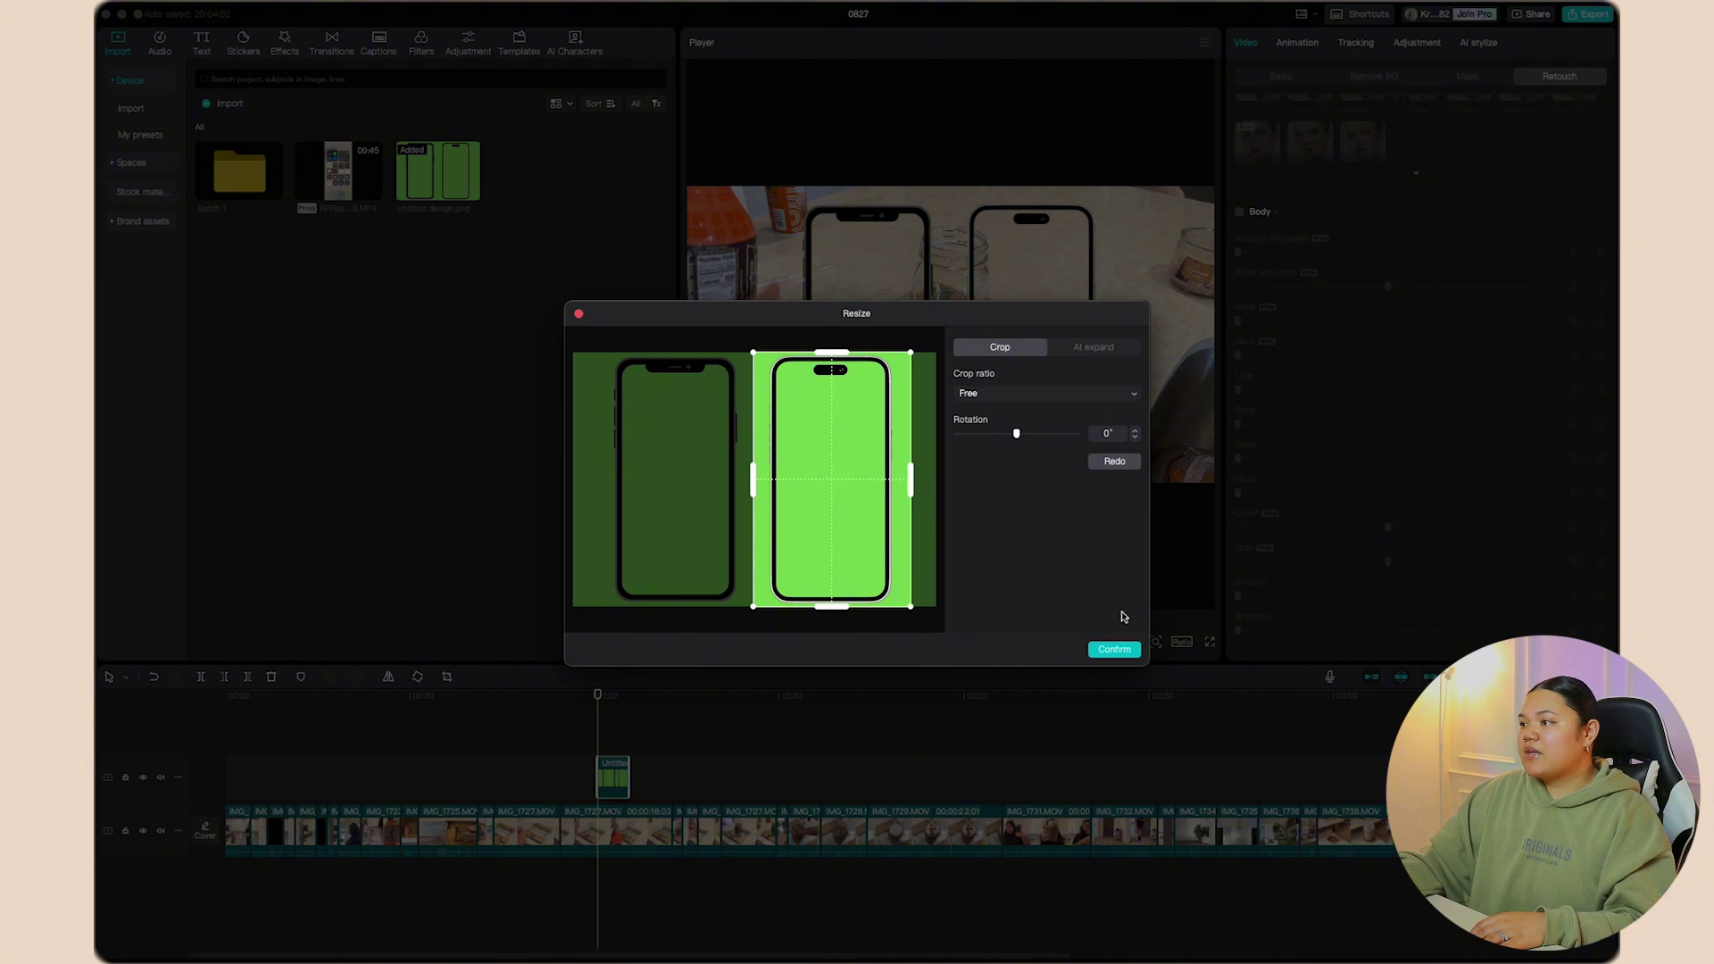
click(1123, 653)
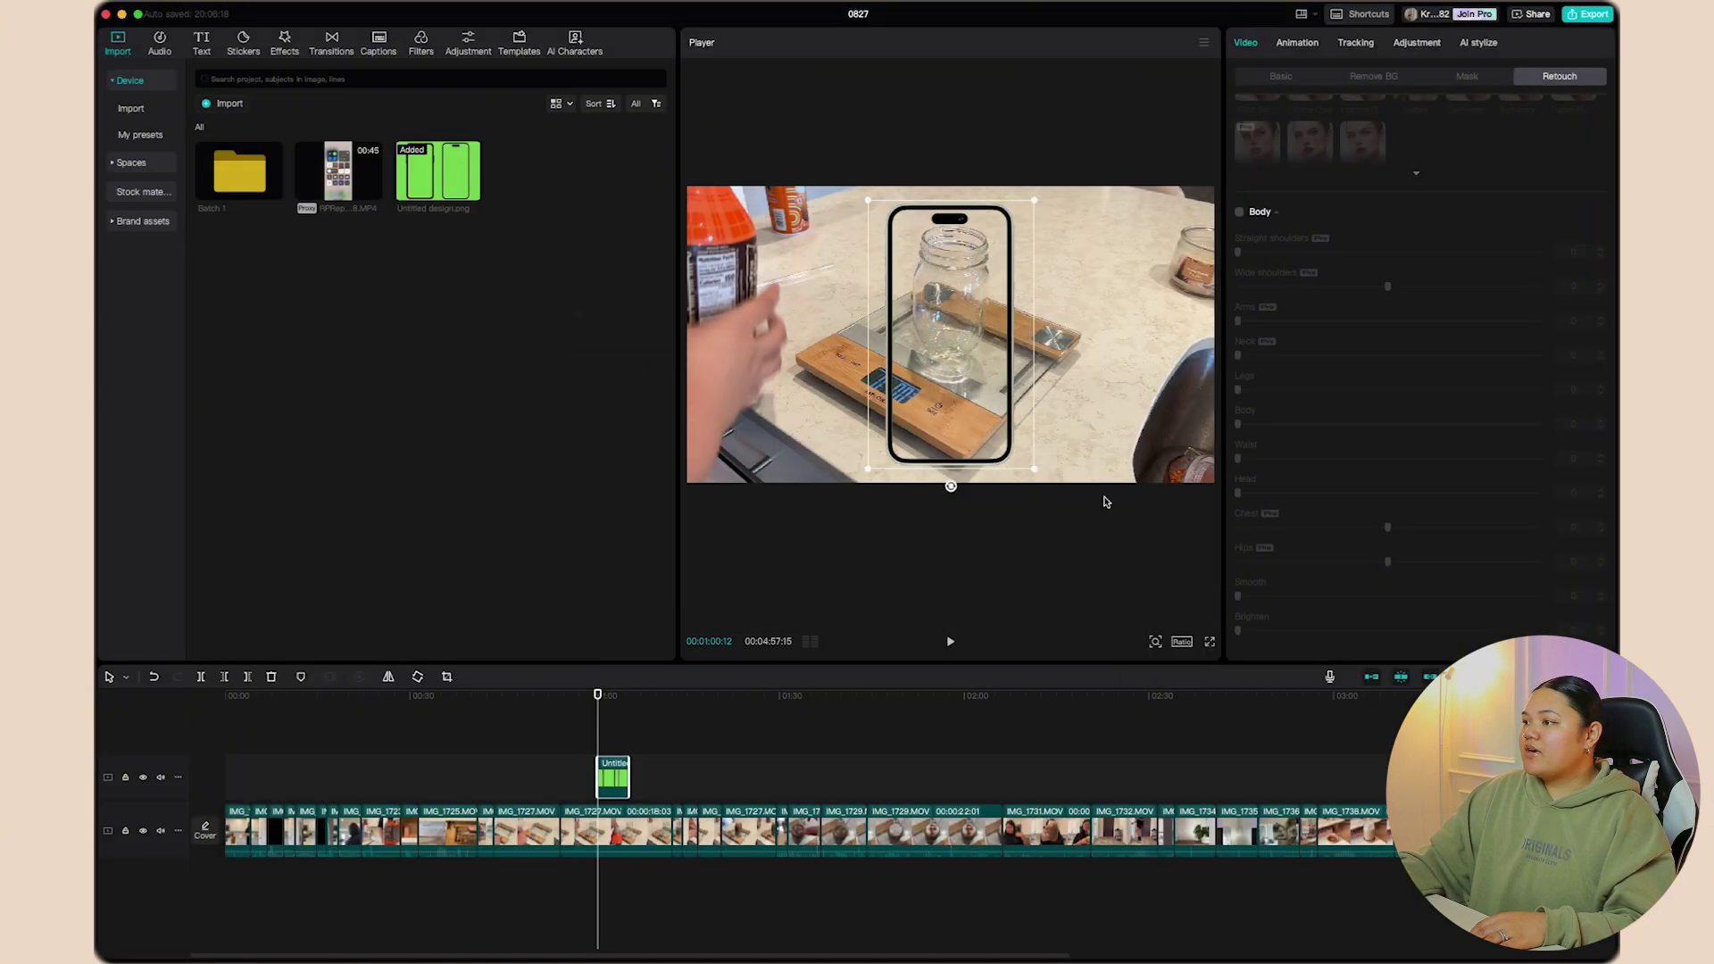
drag(955, 371, 1130, 381)
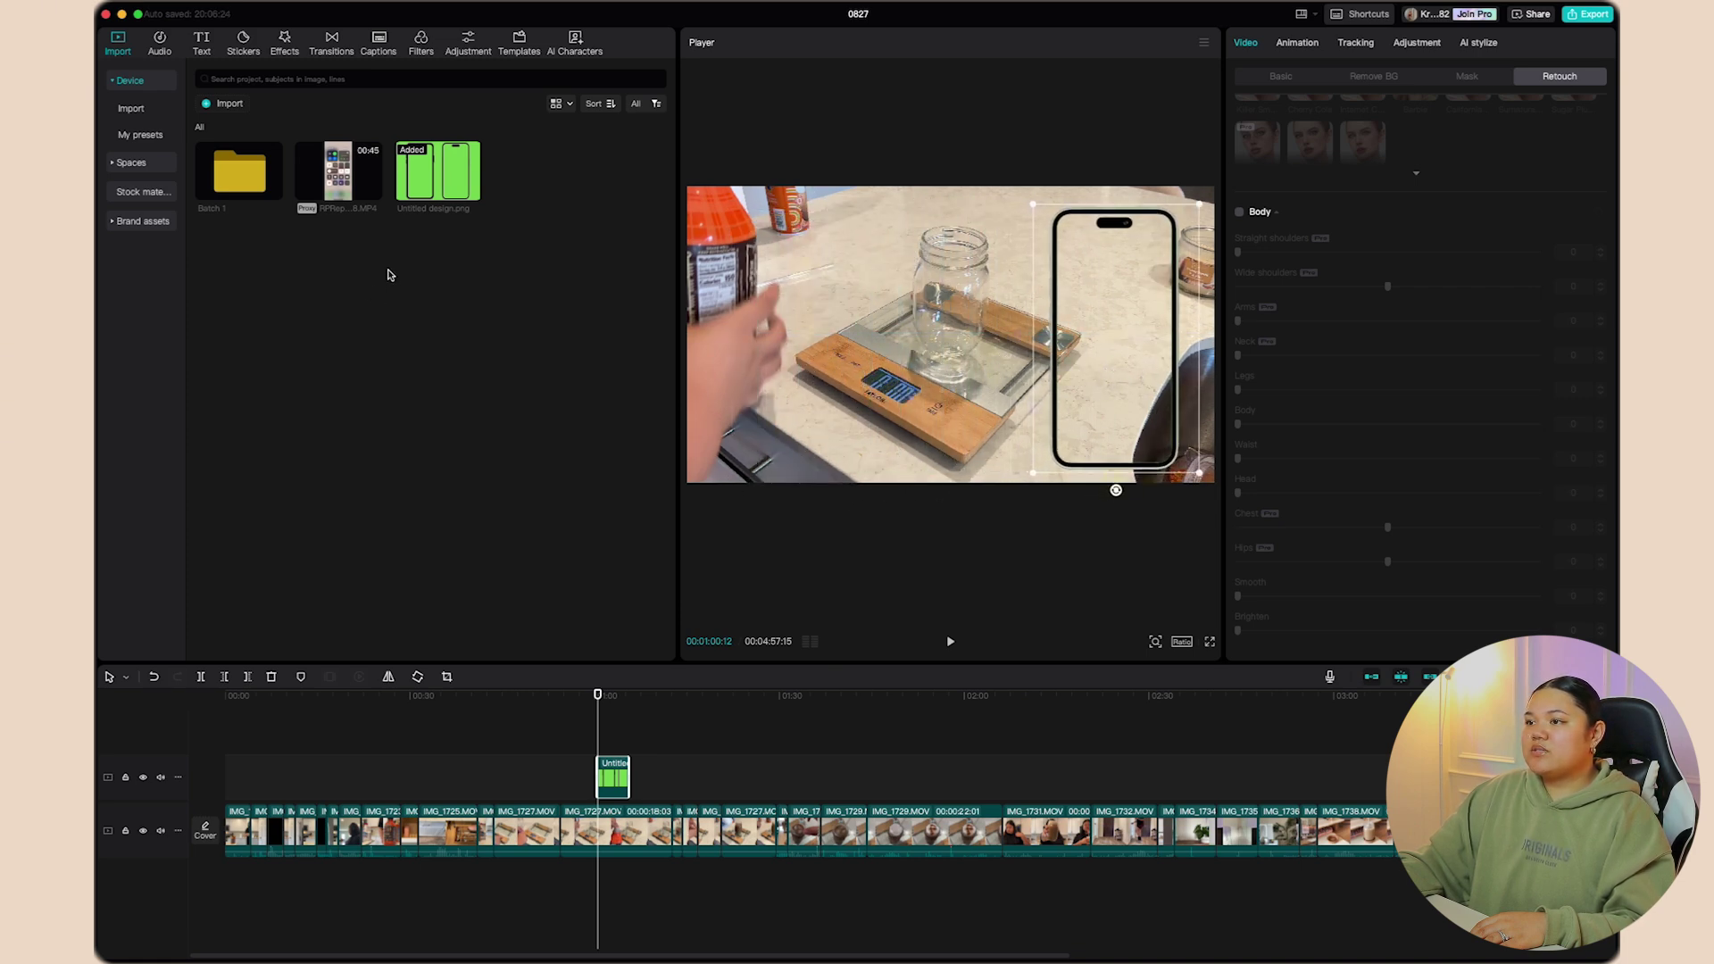
click(341, 185)
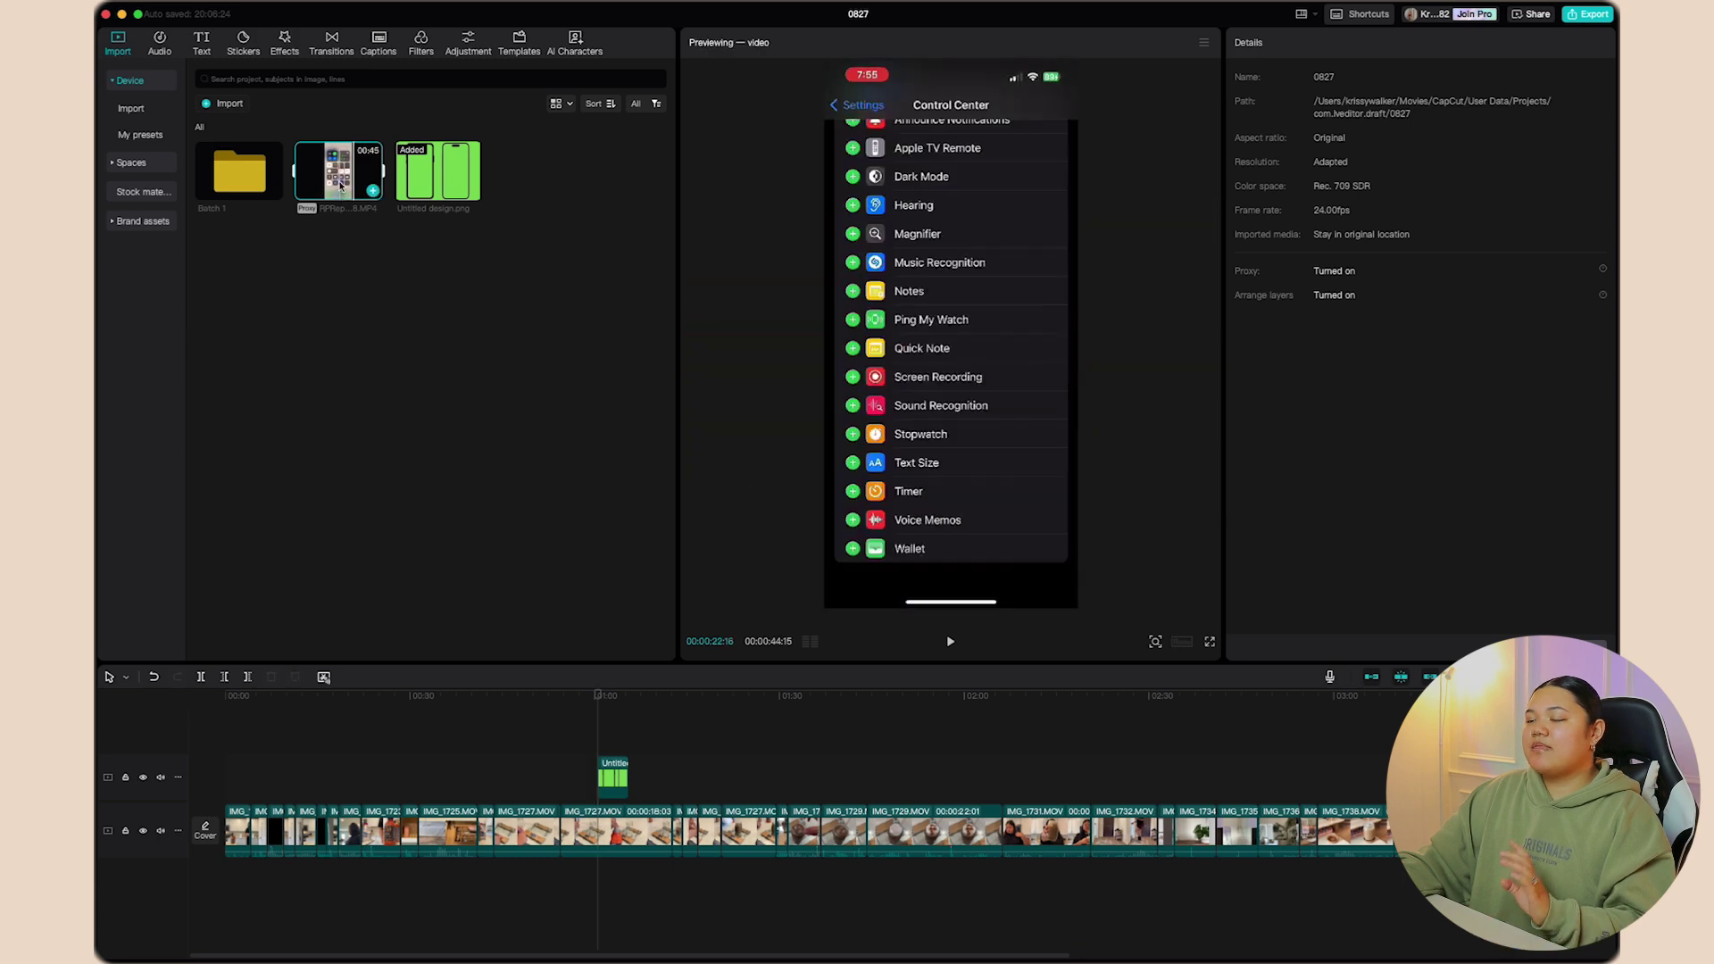
Add the RPReplay recording above the phone frame, trim its start, and extend the frame to match
drag(340, 185, 604, 748)
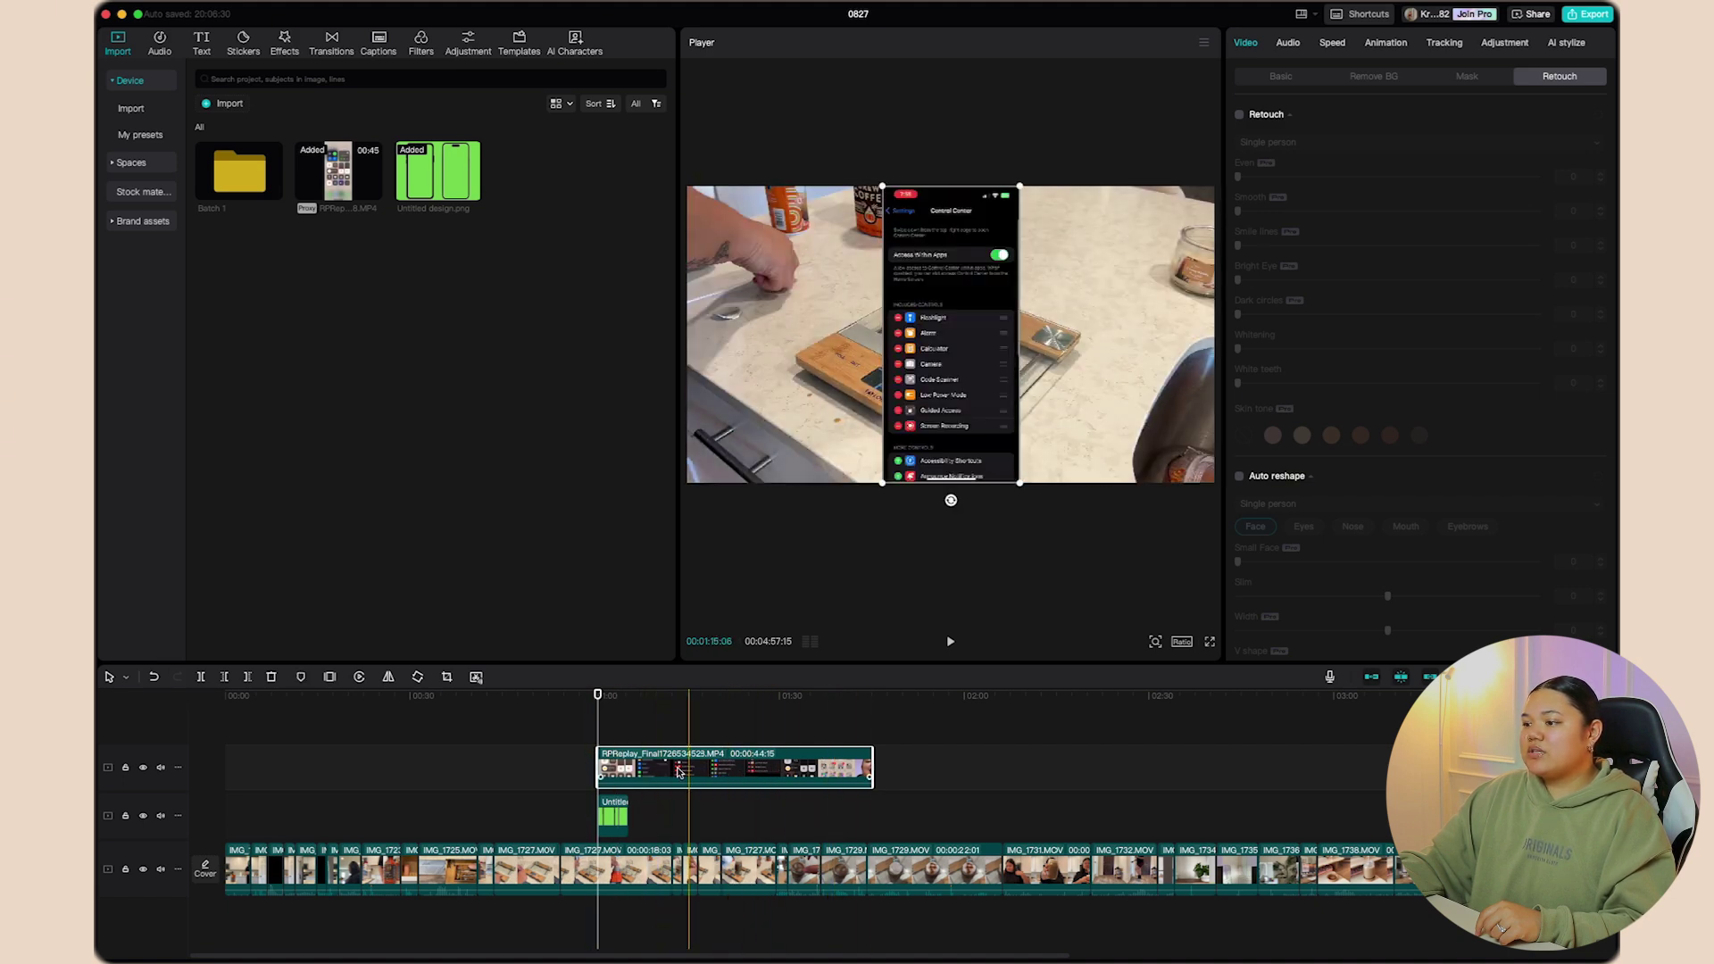
drag(598, 766, 623, 811)
click(611, 823)
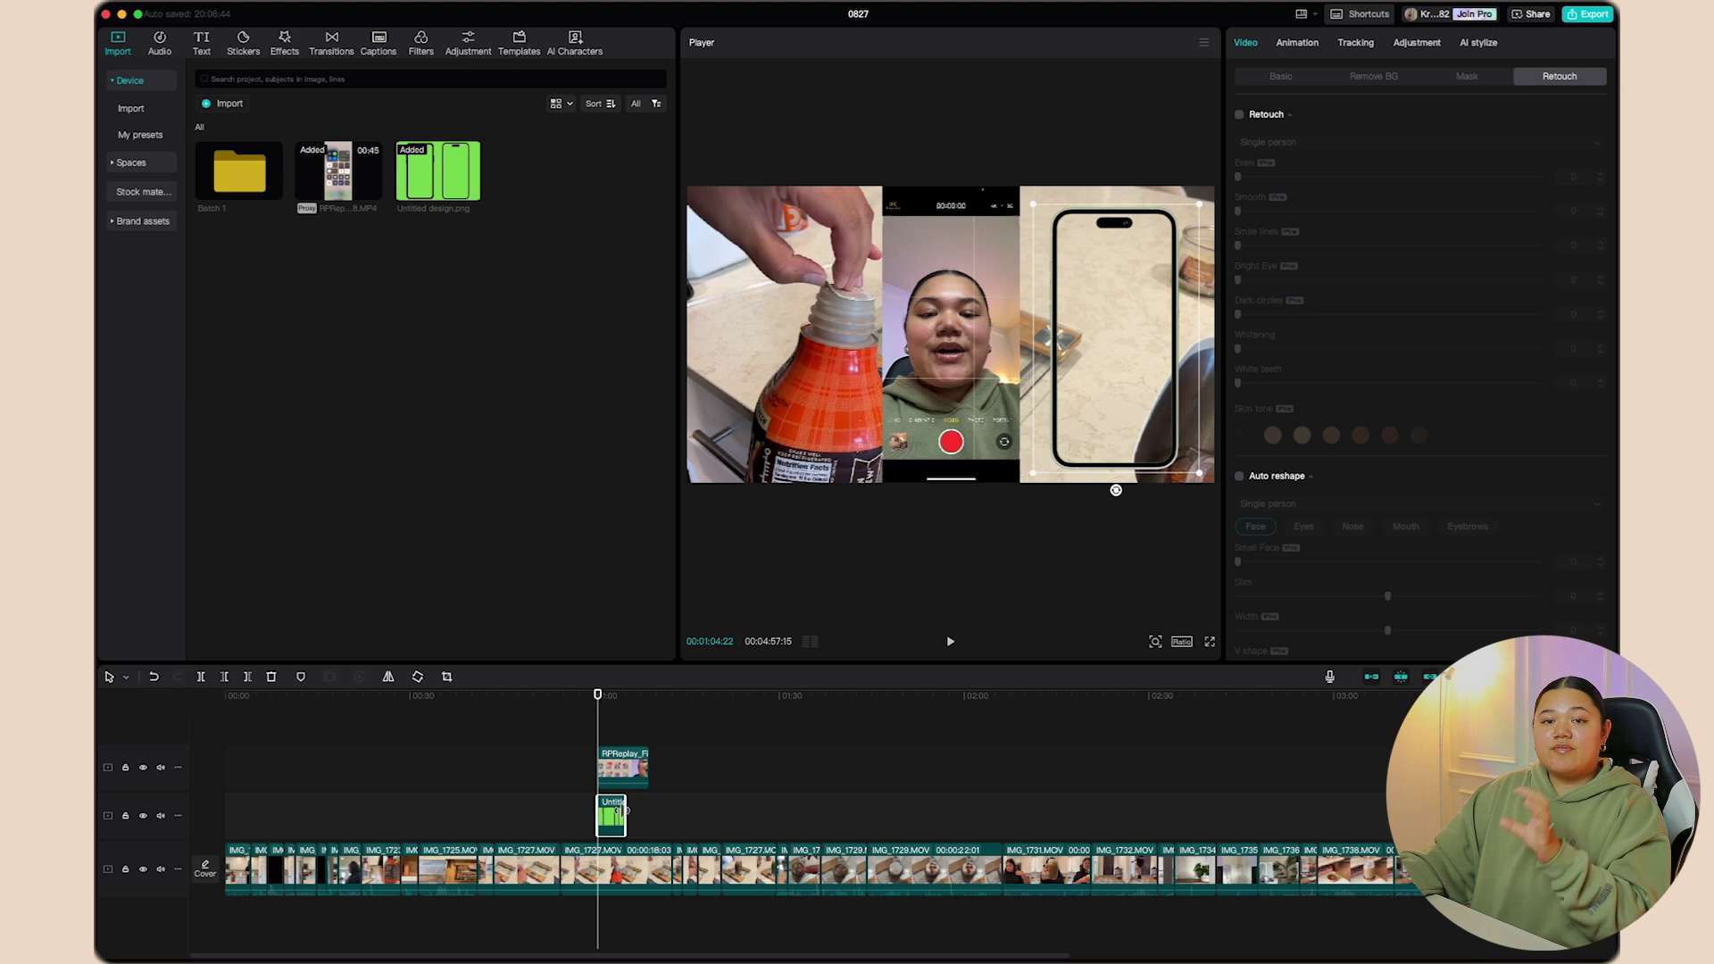
mouse_move(623, 811)
mouse_down()
mouse_move(690, 817)
mouse_move(649, 820)
mouse_up()
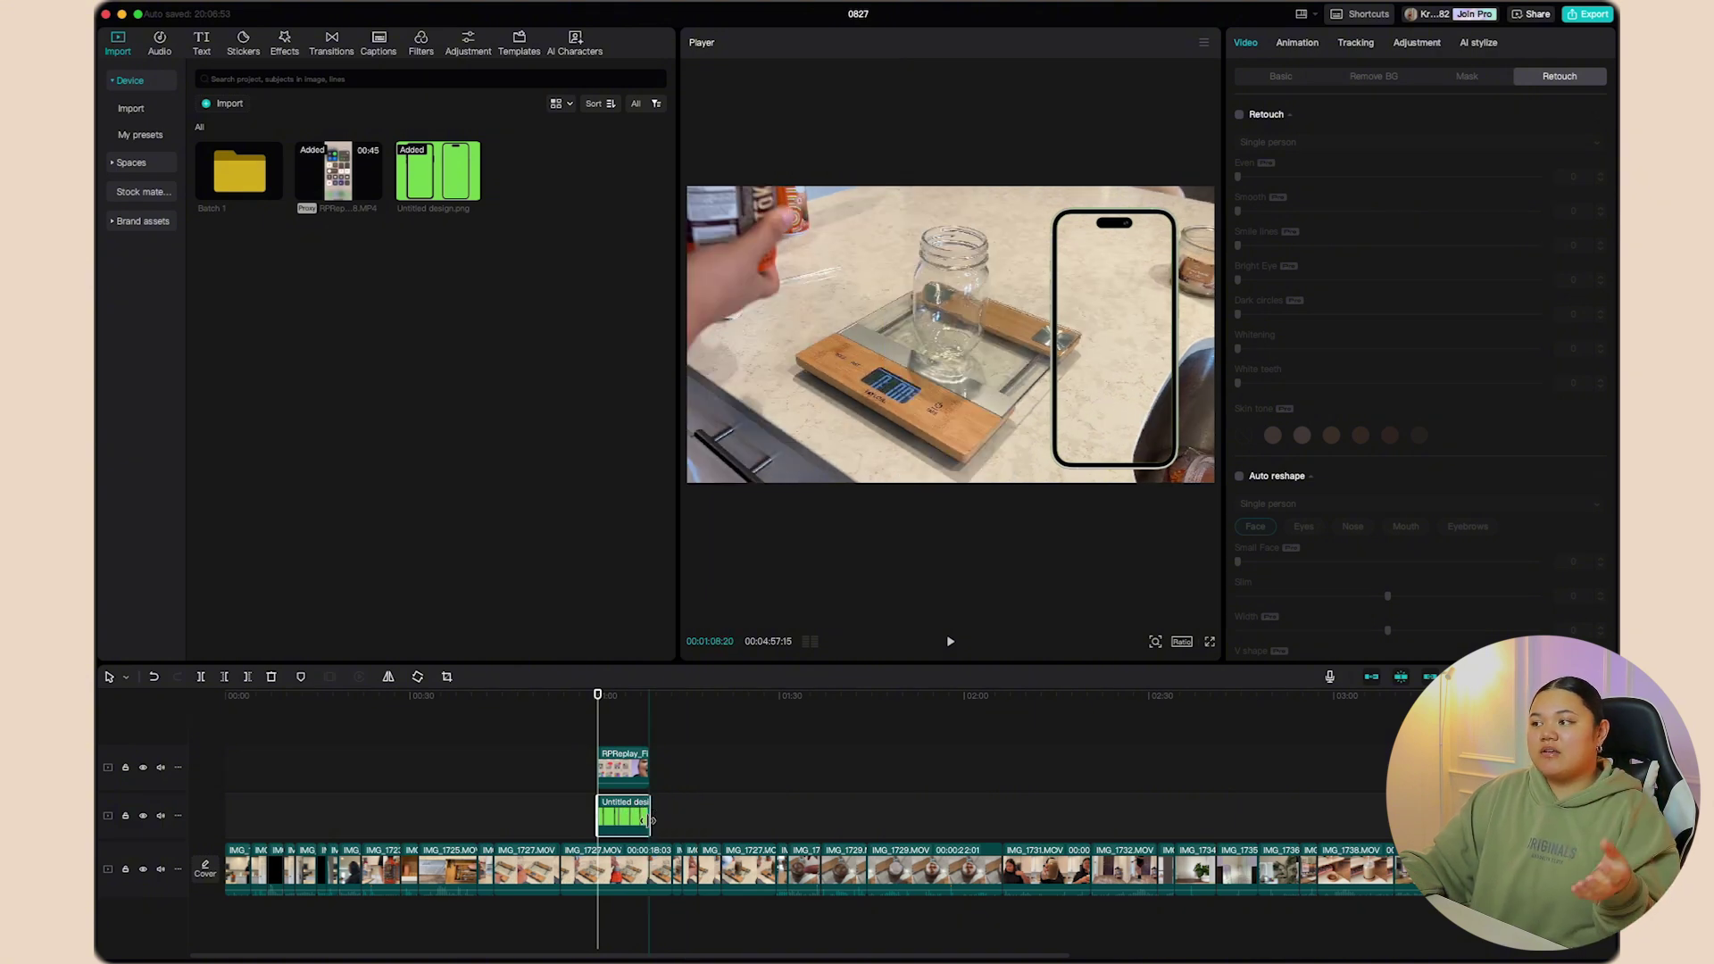
Settle the phone-frame clip's end point and move the playhead to the overlay section
drag(649, 821, 649, 821)
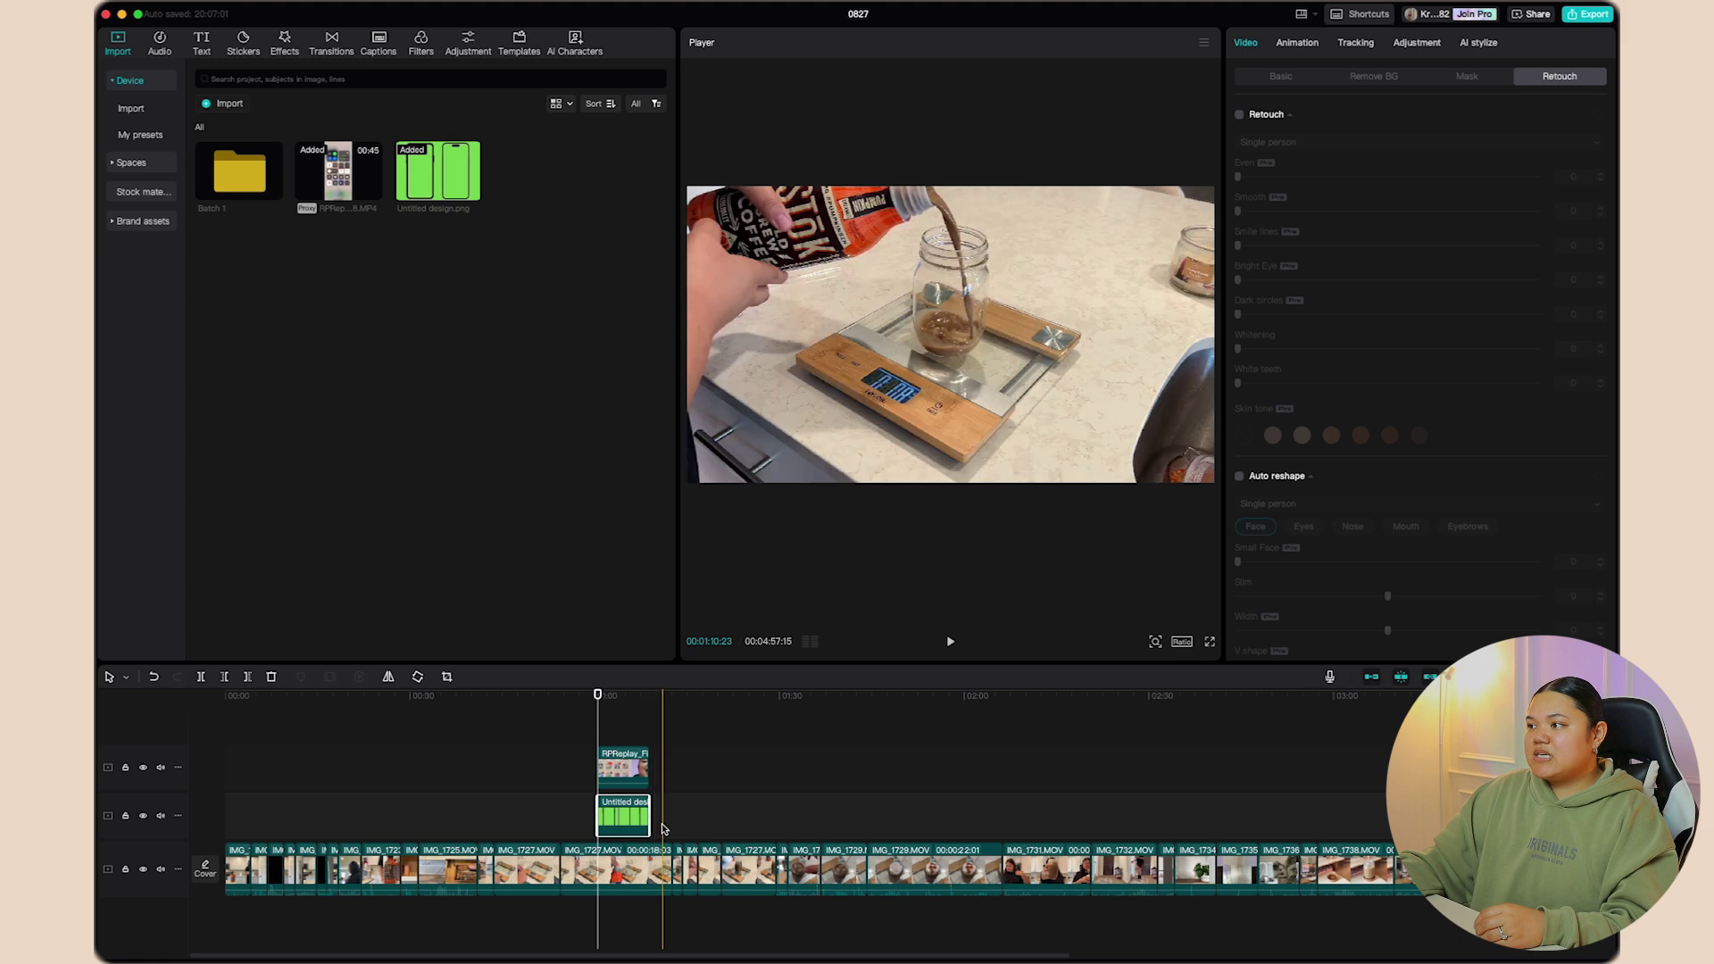
click(628, 745)
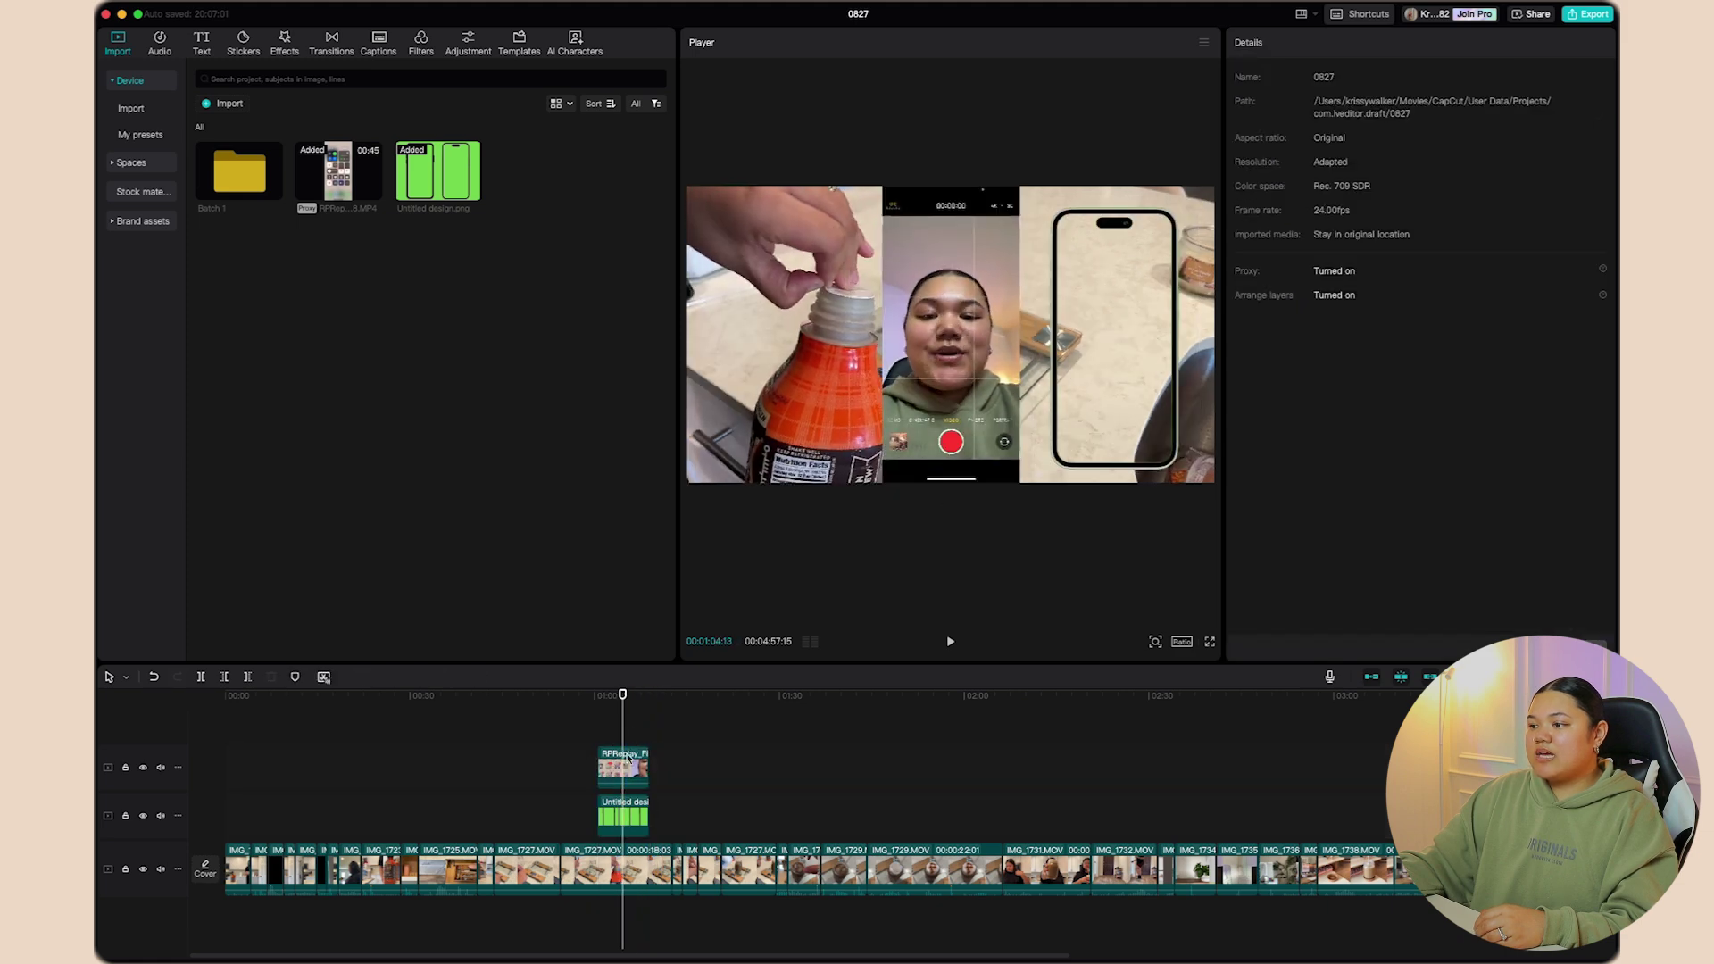
mouse_move(625, 695)
mouse_down()
mouse_move(643, 700)
mouse_move(609, 700)
mouse_move(620, 713)
mouse_up()
Move the RPReplay screen recording right and scale it to 86% inside the phone outline
click(624, 775)
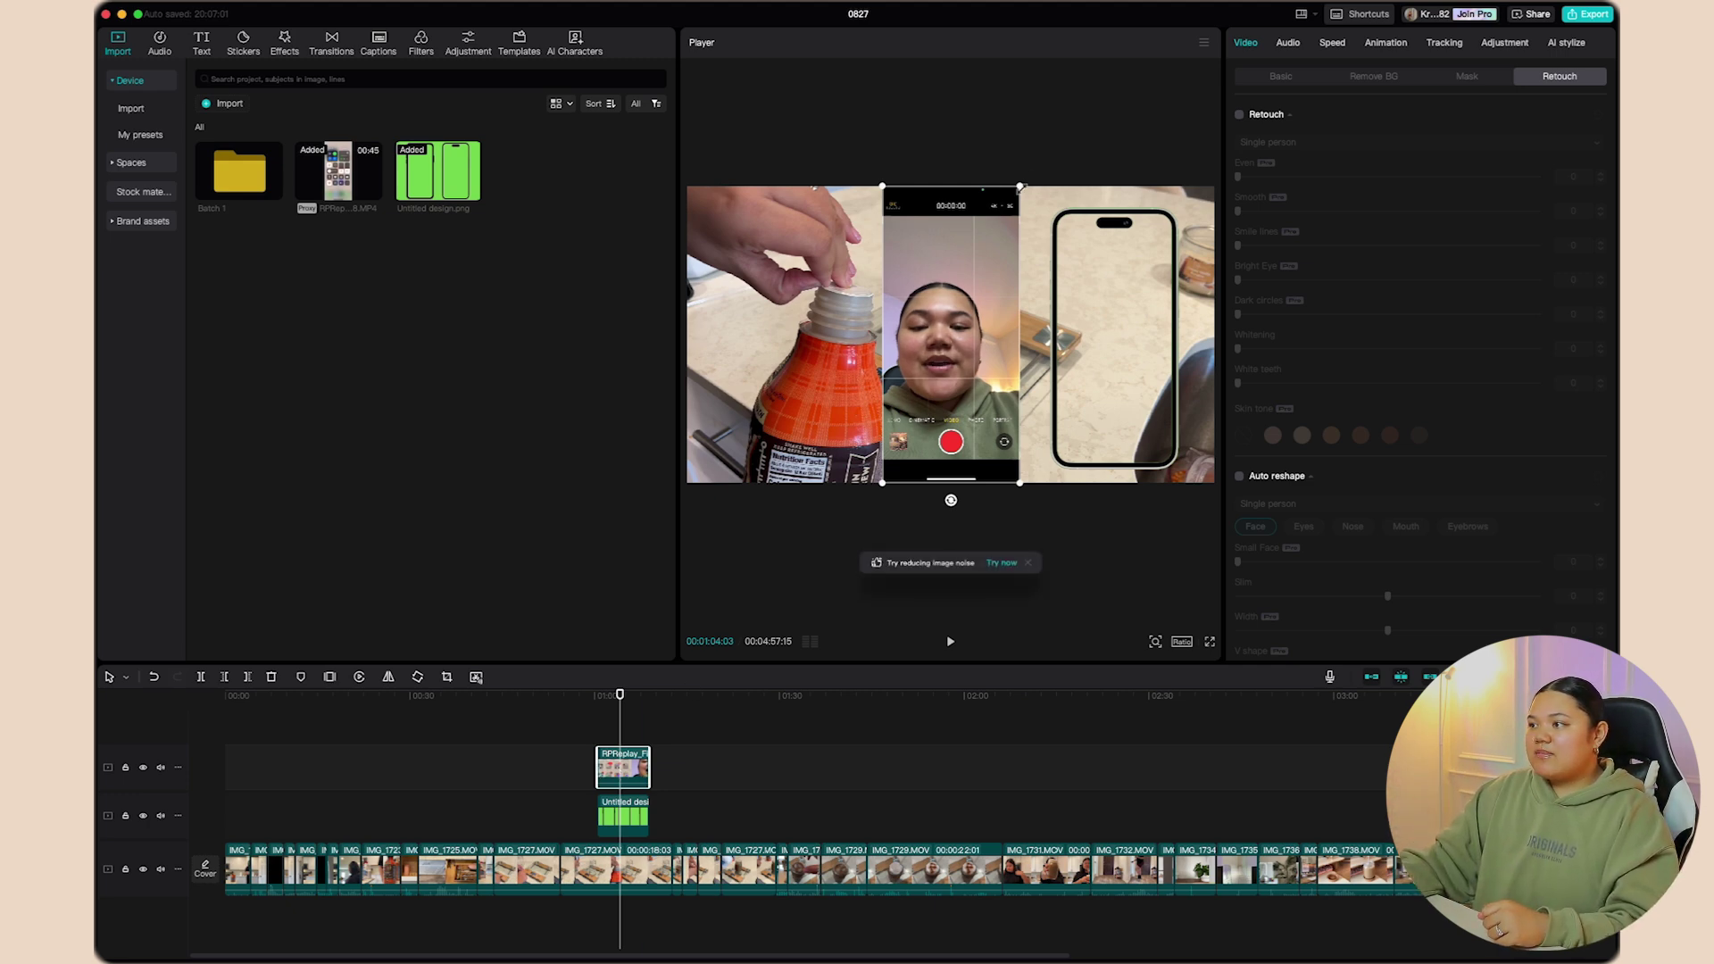
drag(979, 256, 1151, 281)
drag(1188, 209, 1171, 231)
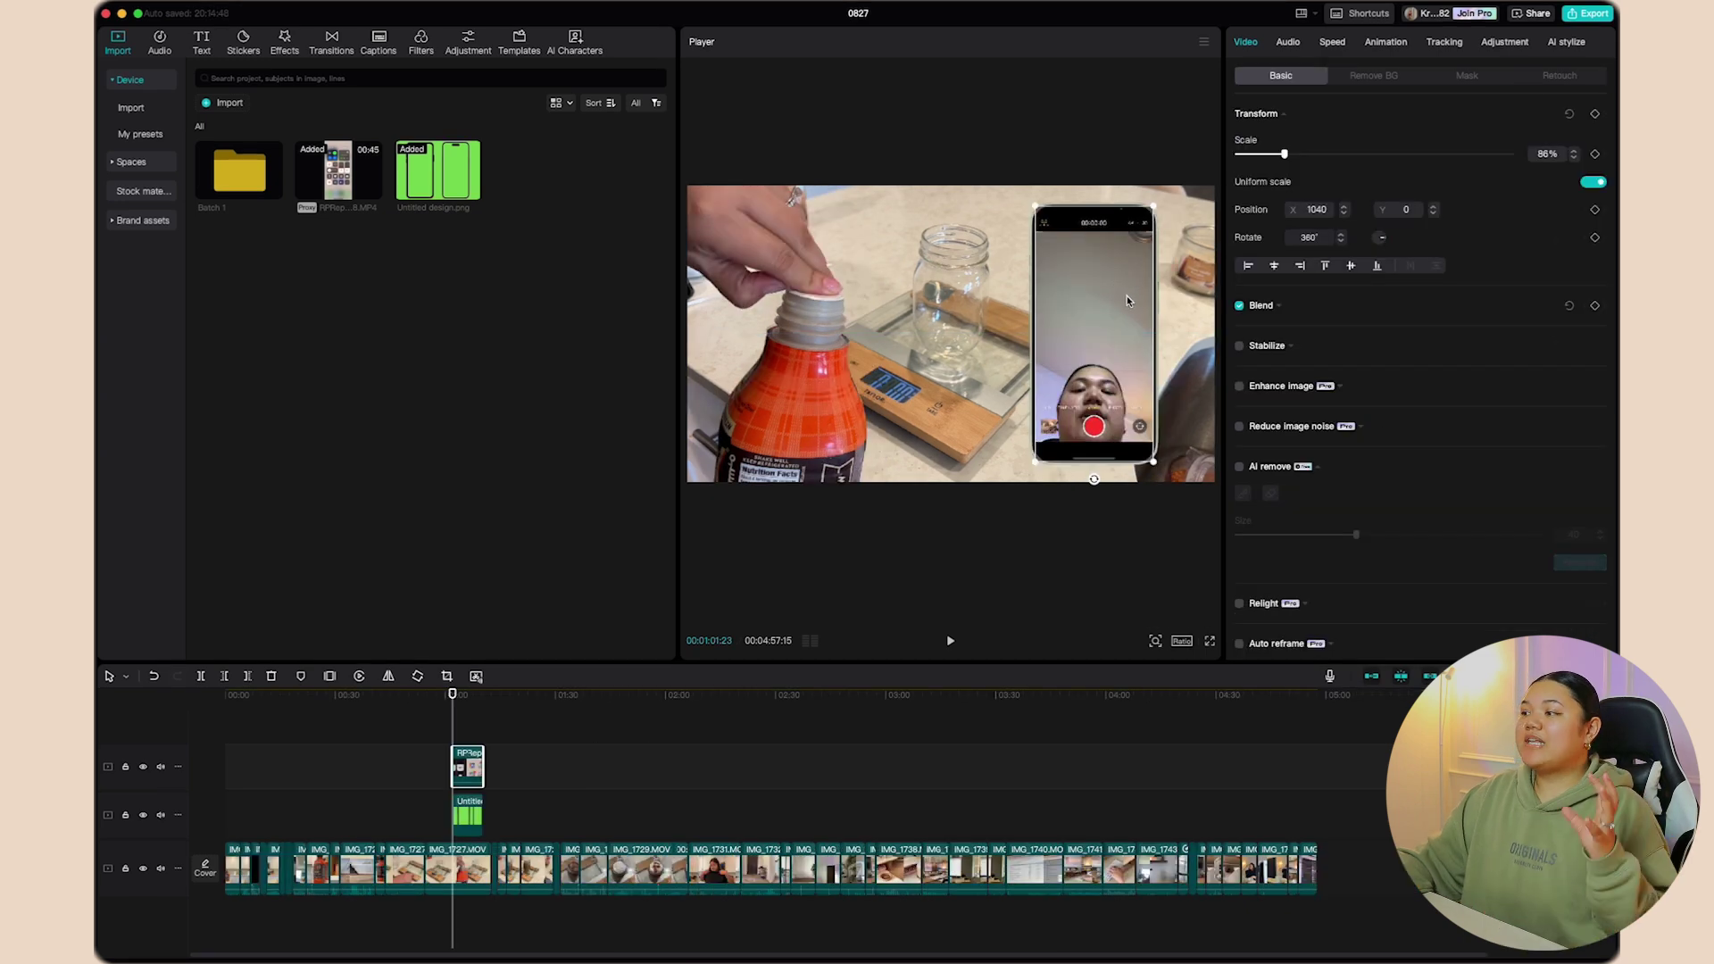
click(466, 734)
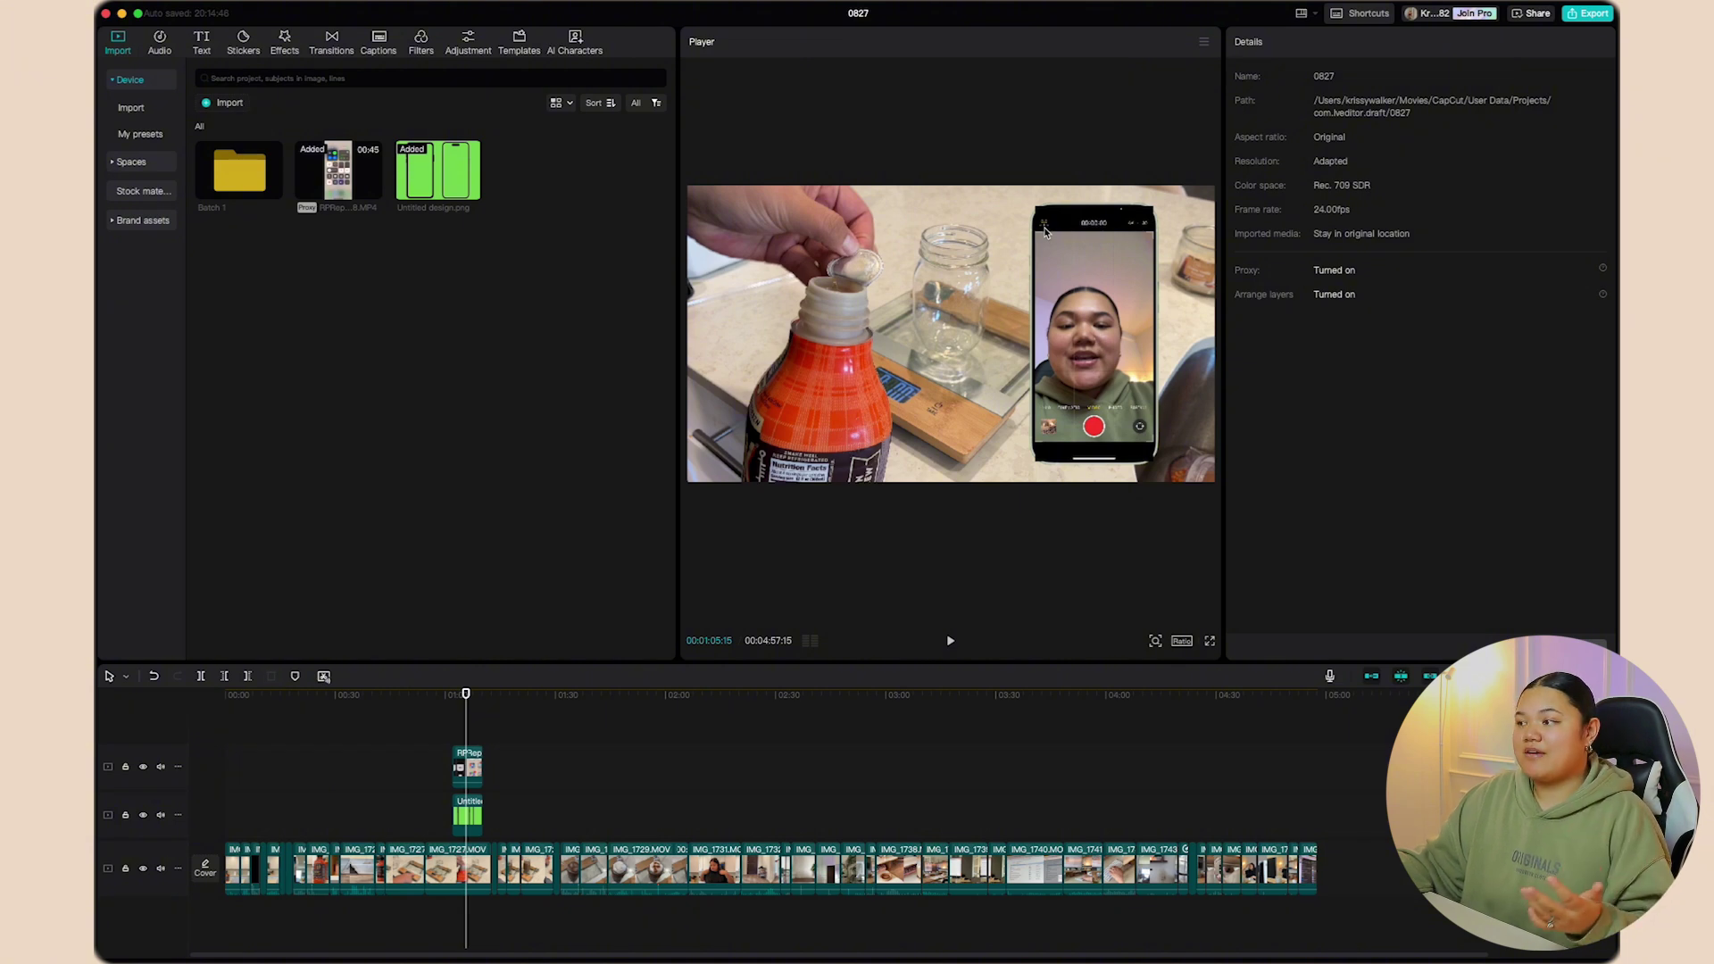
Move the screen recording to the track beneath the phone-frame image and preview the overlay
drag(468, 768, 451, 812)
click(470, 782)
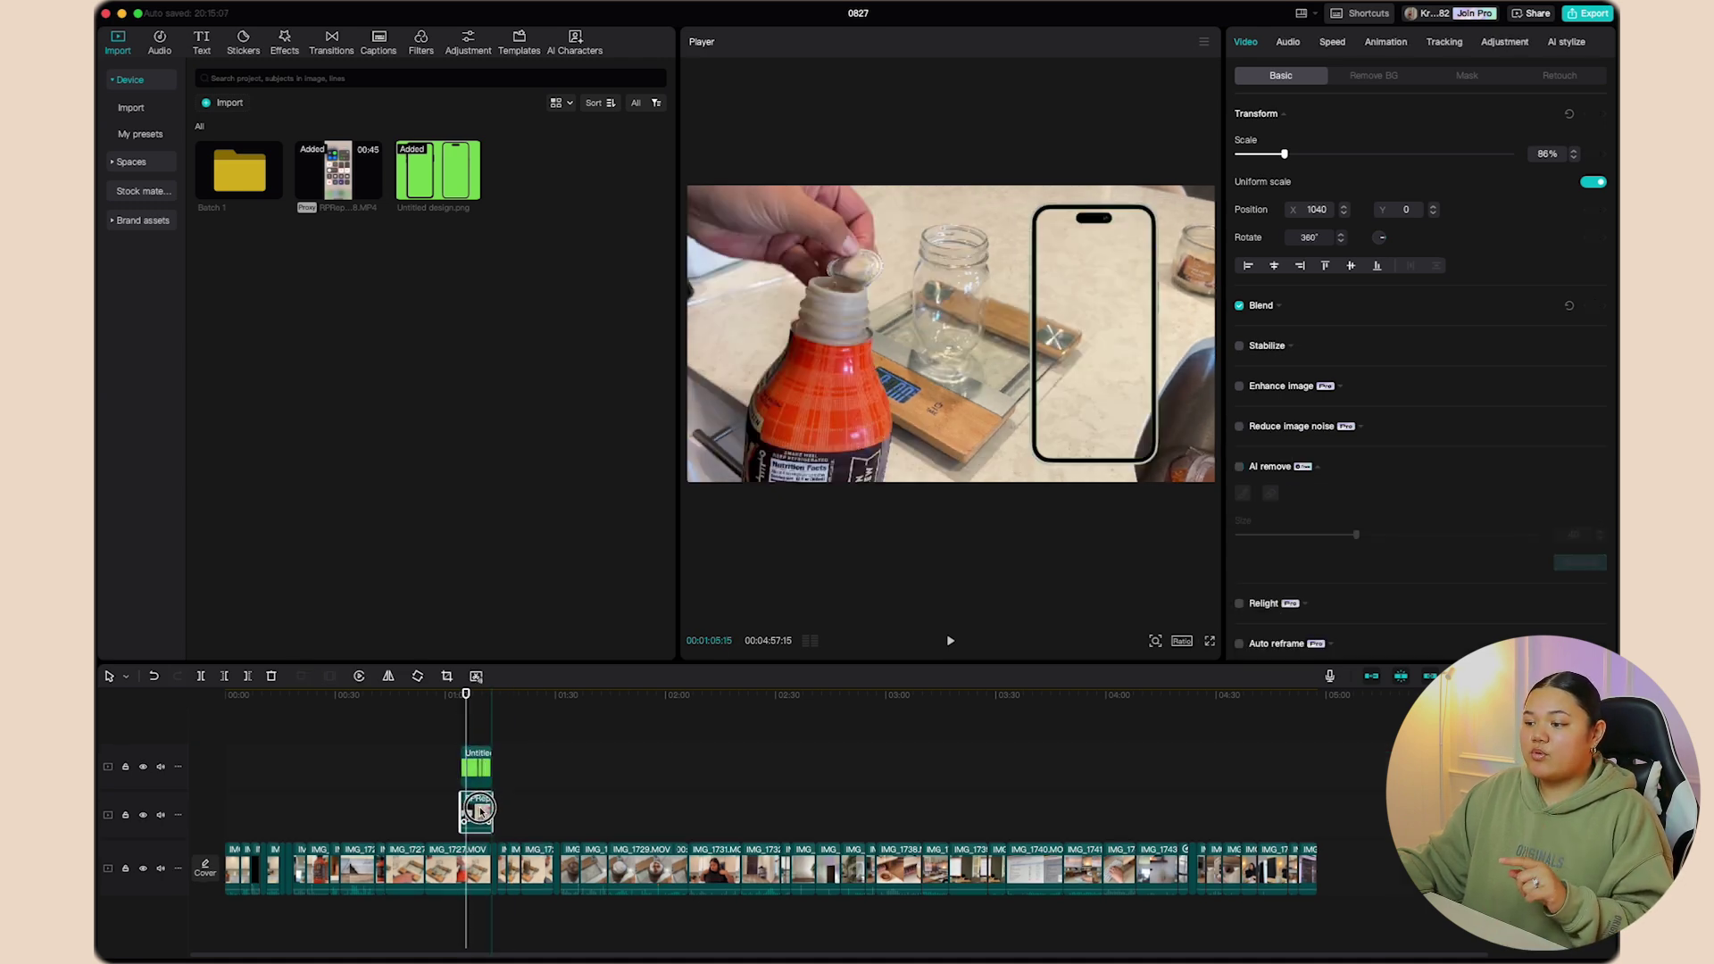
click(456, 729)
key(space)
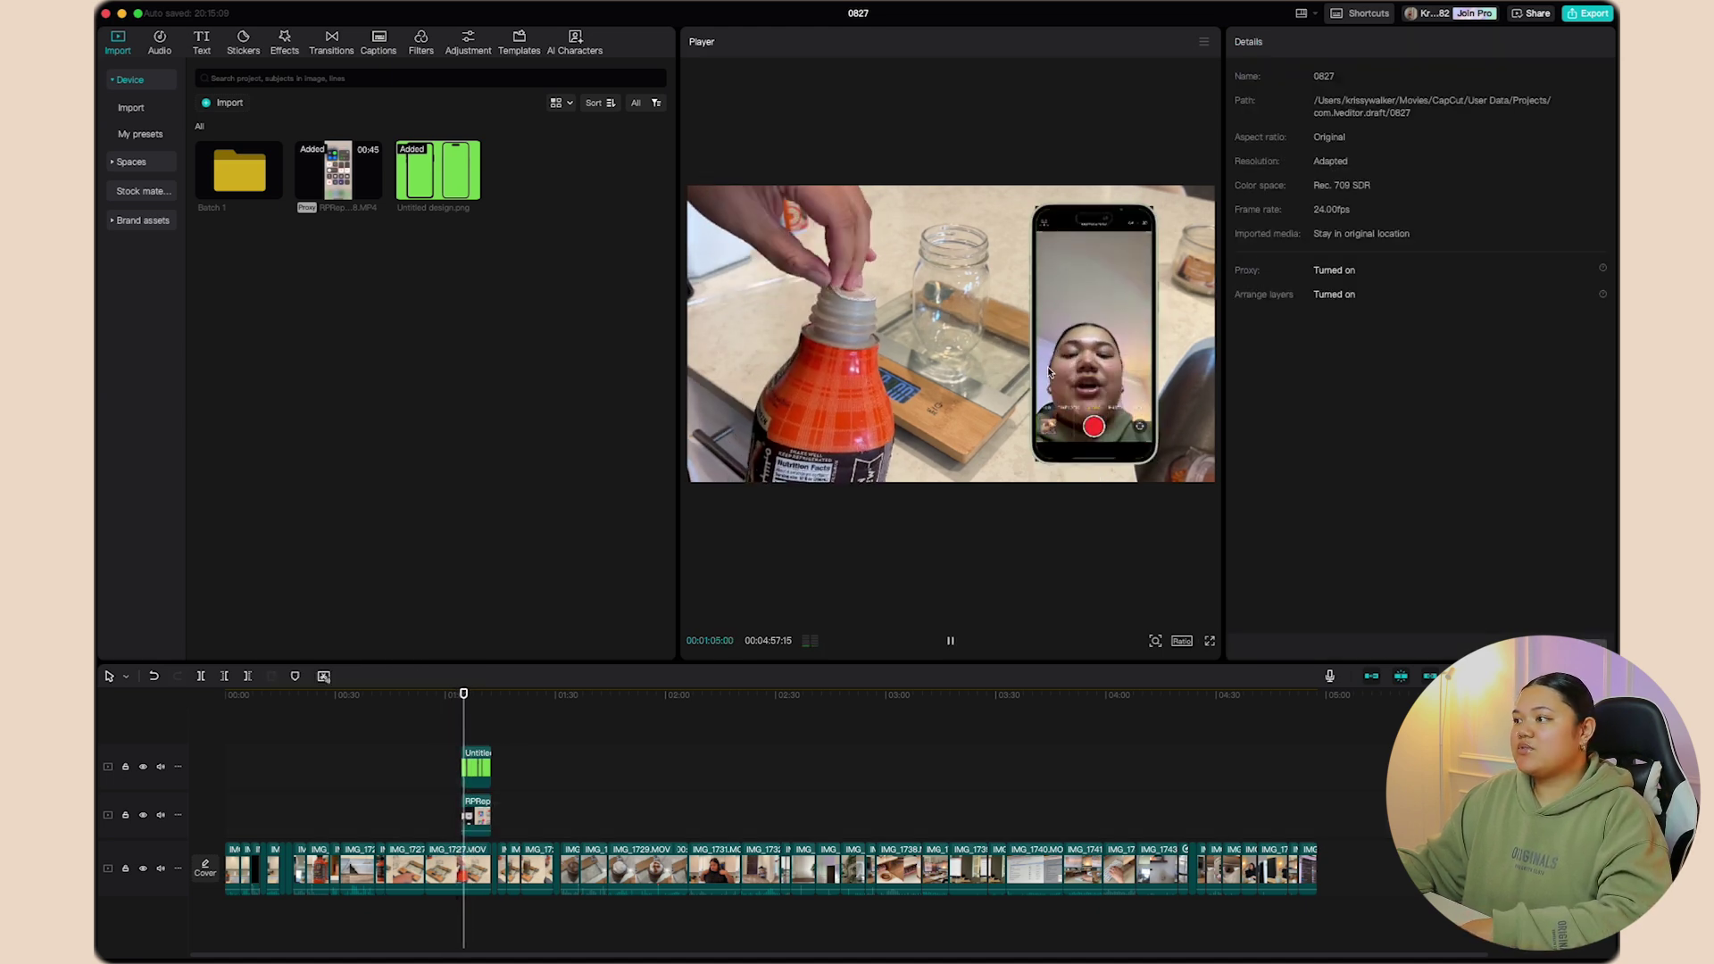
key(space)
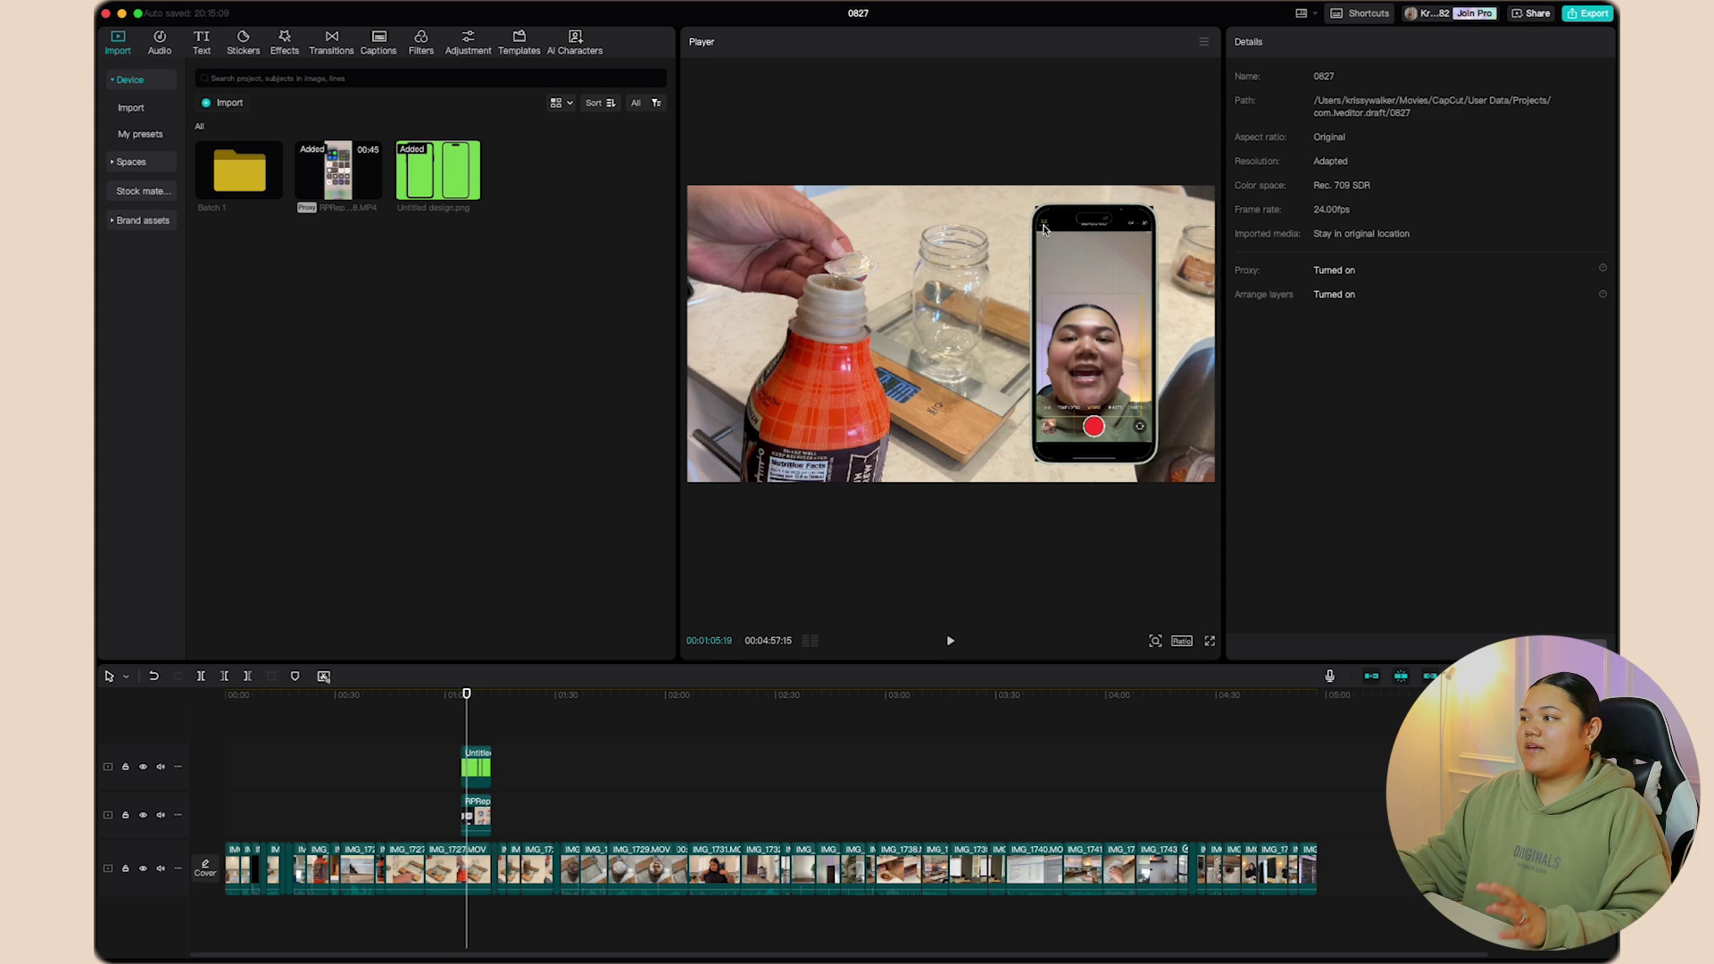
Enlarge the phone frame to 93% so it snugly surrounds the recording, then play it back
click(1091, 252)
drag(1186, 201, 1185, 192)
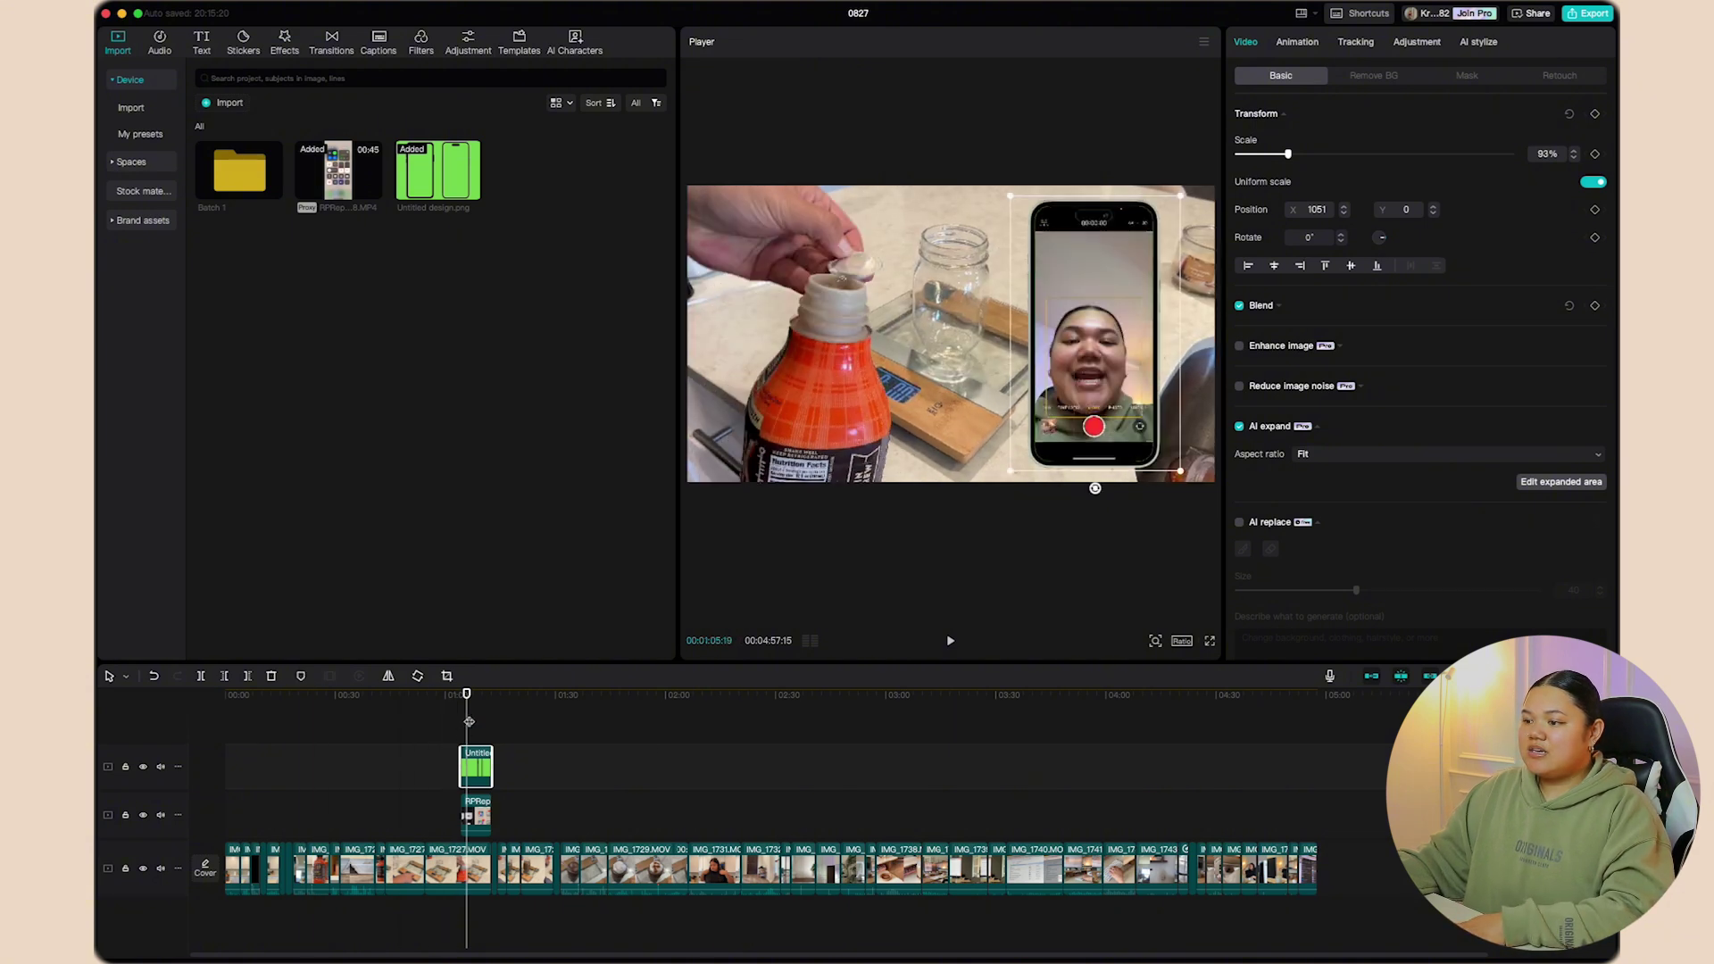
key(space)
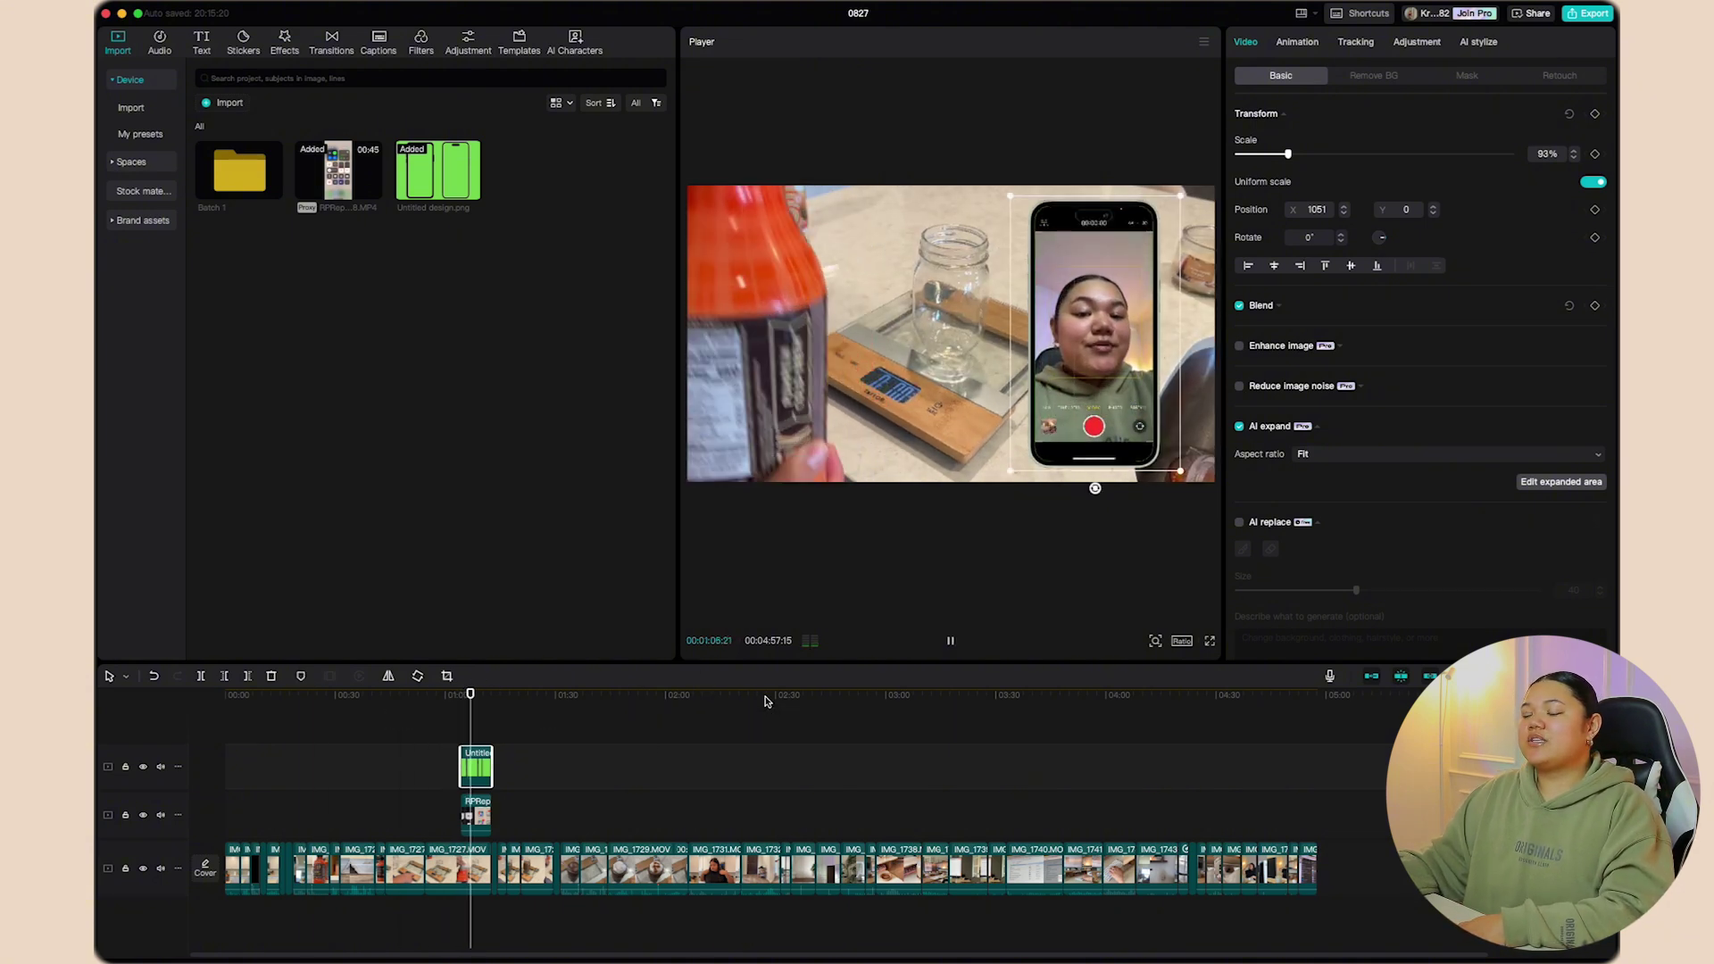